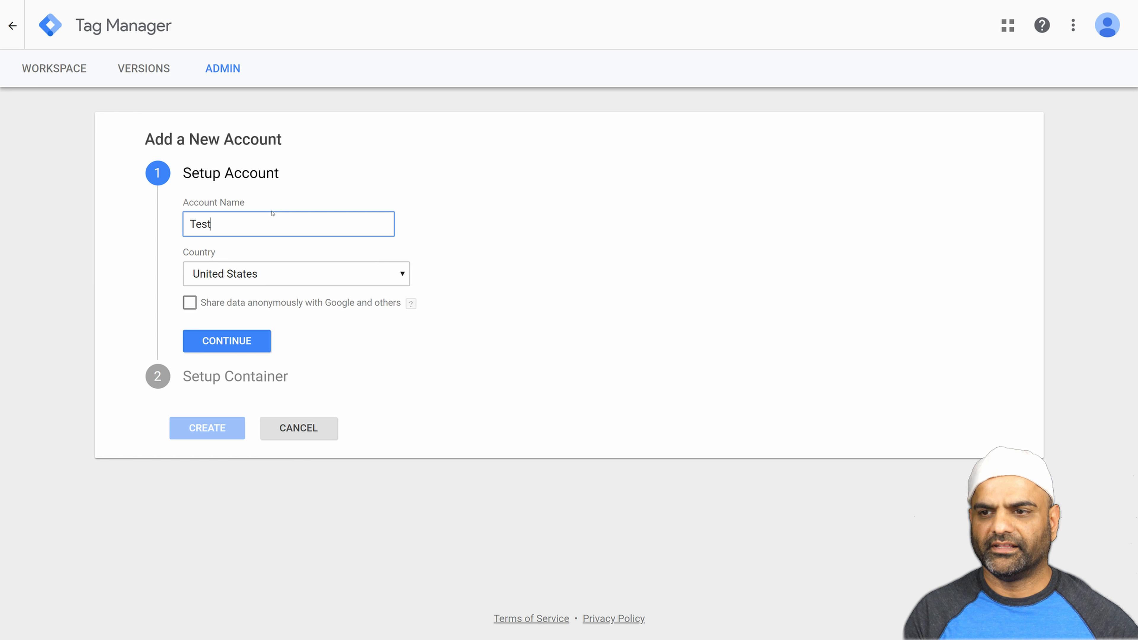
Create the Test account with a Web container named DaJuice, accepting the Terms of Service and the Data Processing Terms.
{"action": "key", "text": "Tab"}
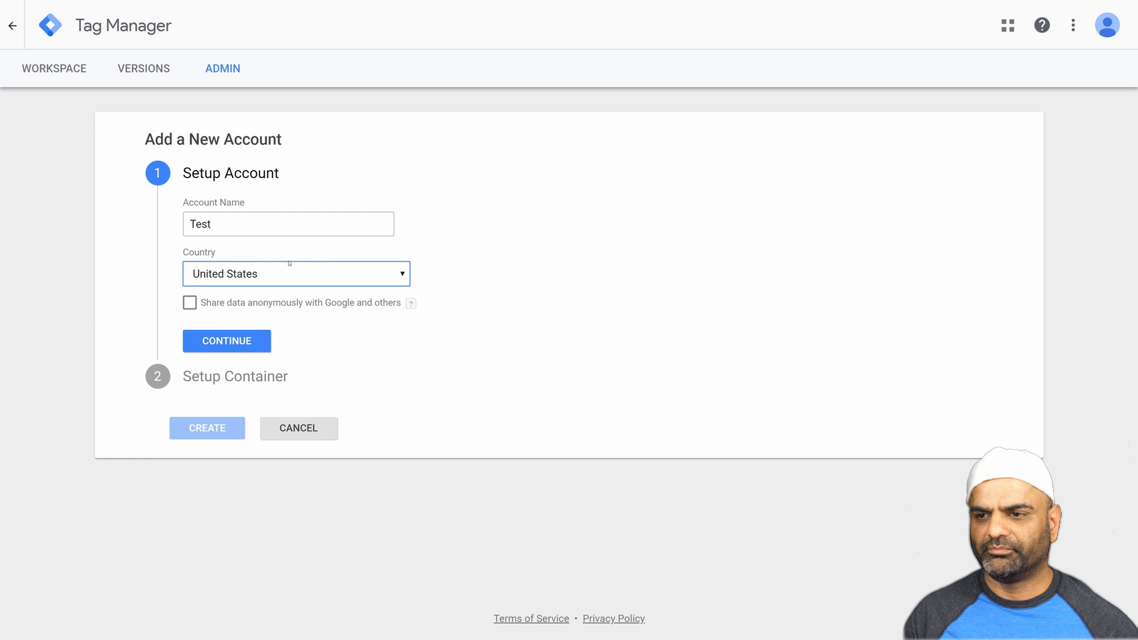
{"action": "left_click", "coordinate": [205, 341]}
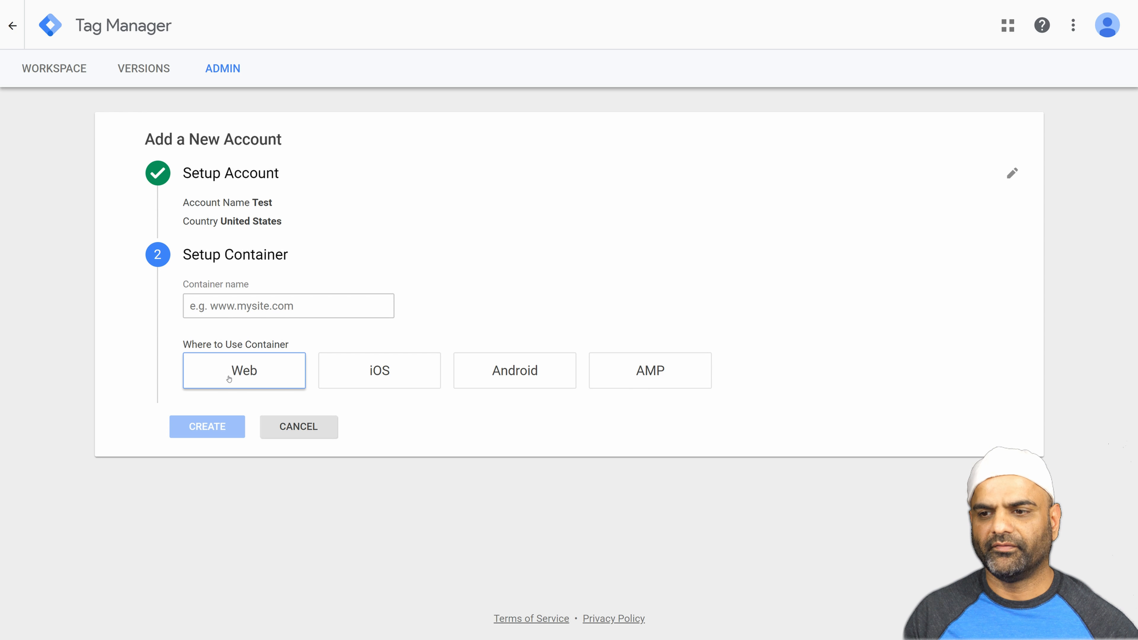
{"action": "left_click", "coordinate": [229, 307]}
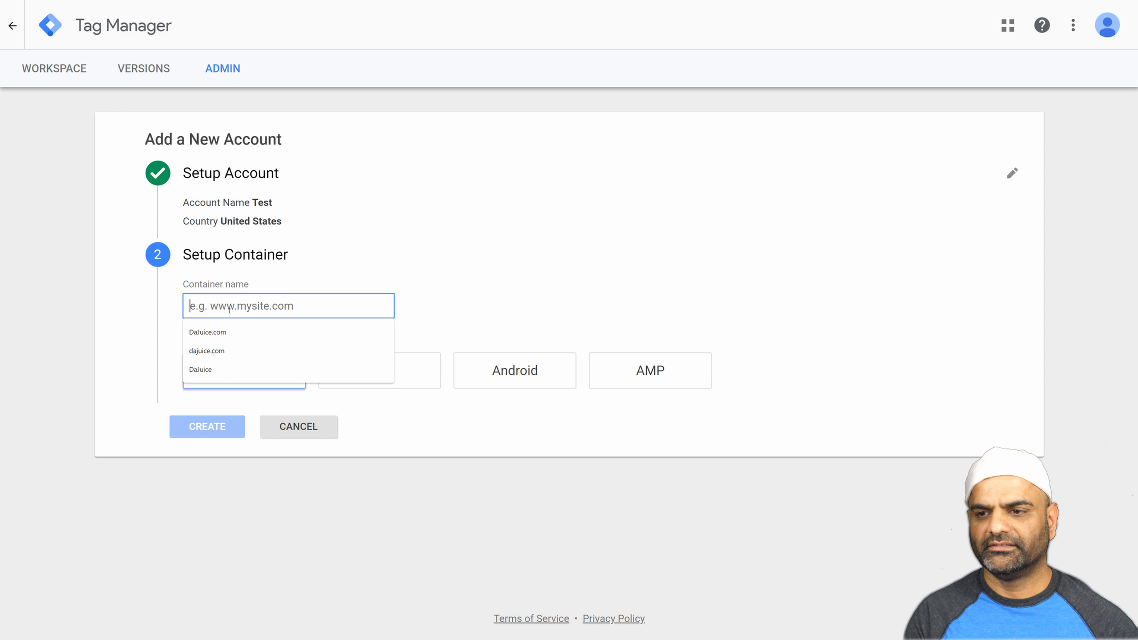
{"action": "type", "text": "DaJuice"}
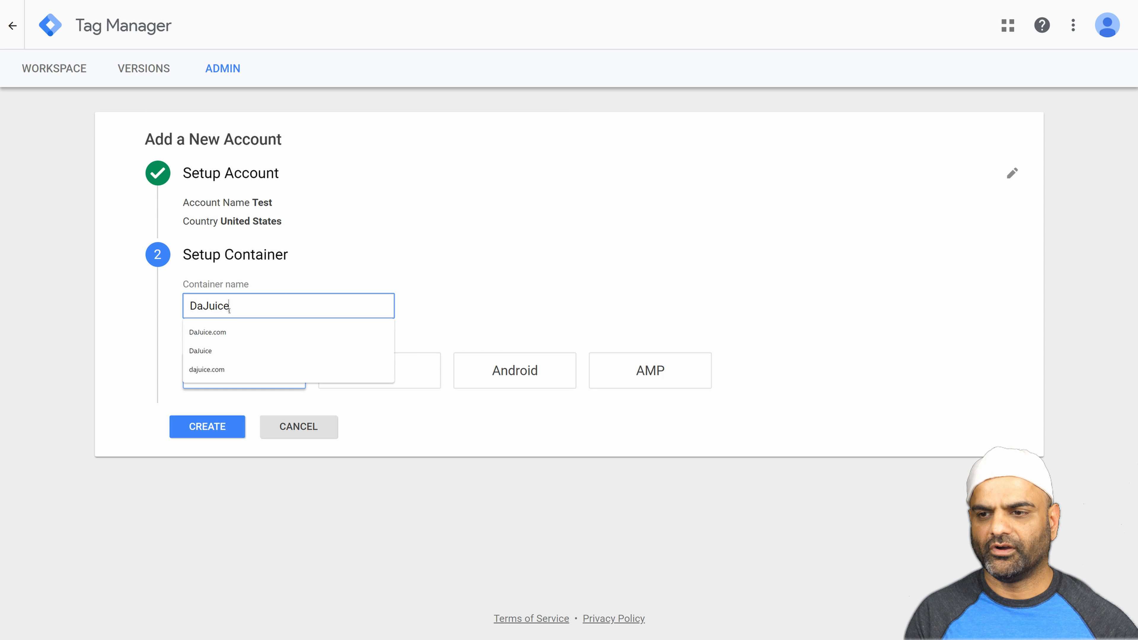
{"action": "left_click", "coordinate": [253, 388]}
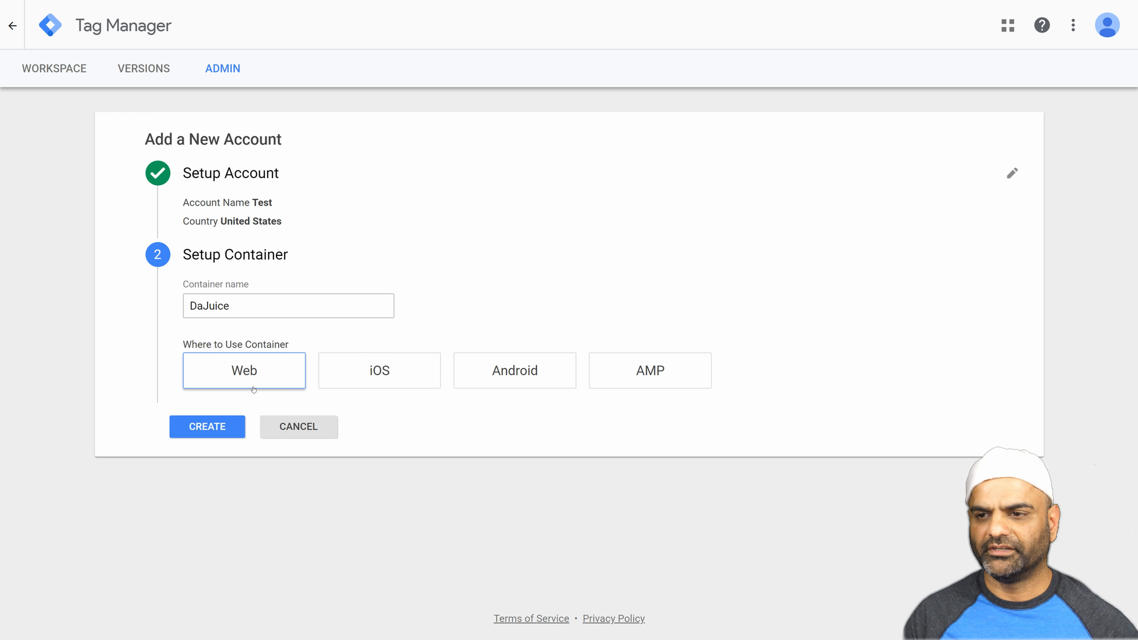
{"action": "left_click", "coordinate": [191, 427]}
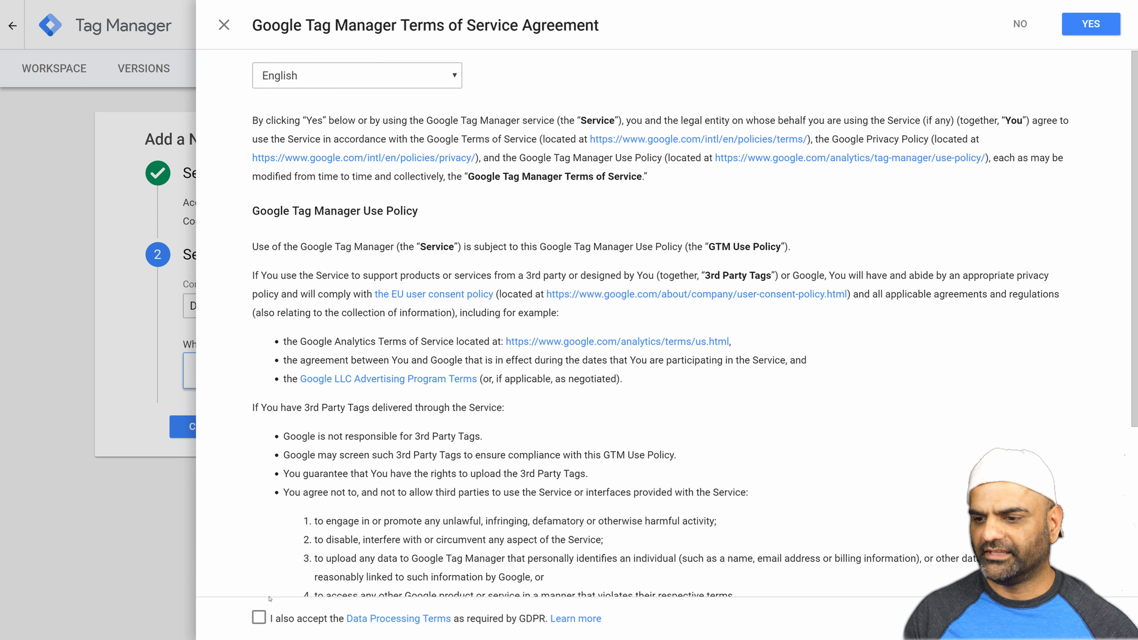
{"action": "left_click", "coordinate": [260, 617]}
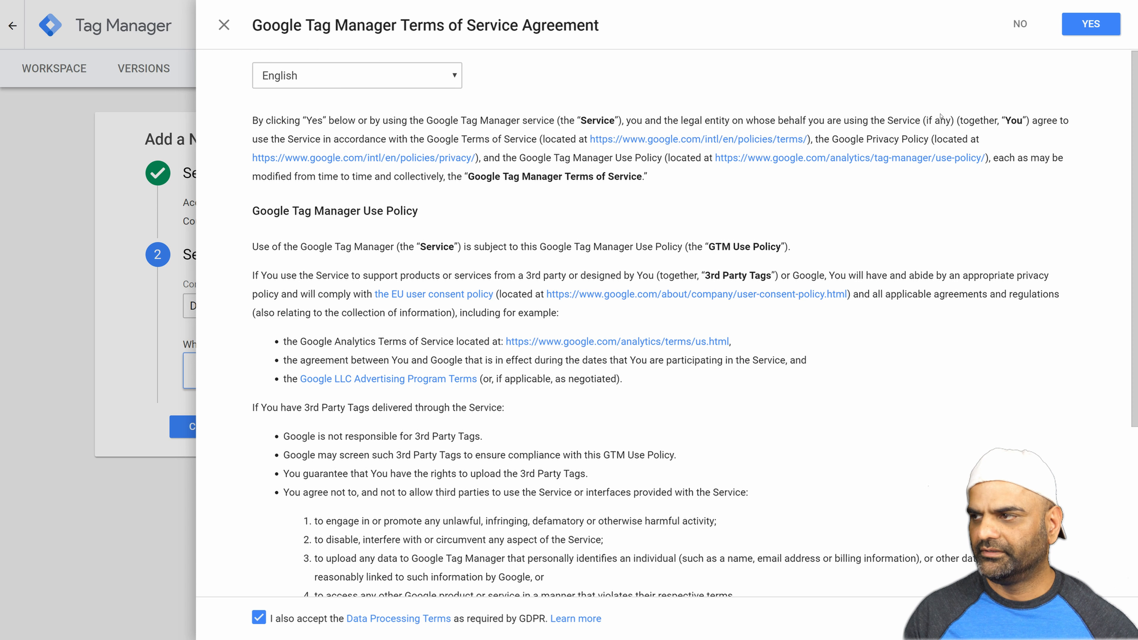
{"action": "left_click", "coordinate": [1090, 24]}
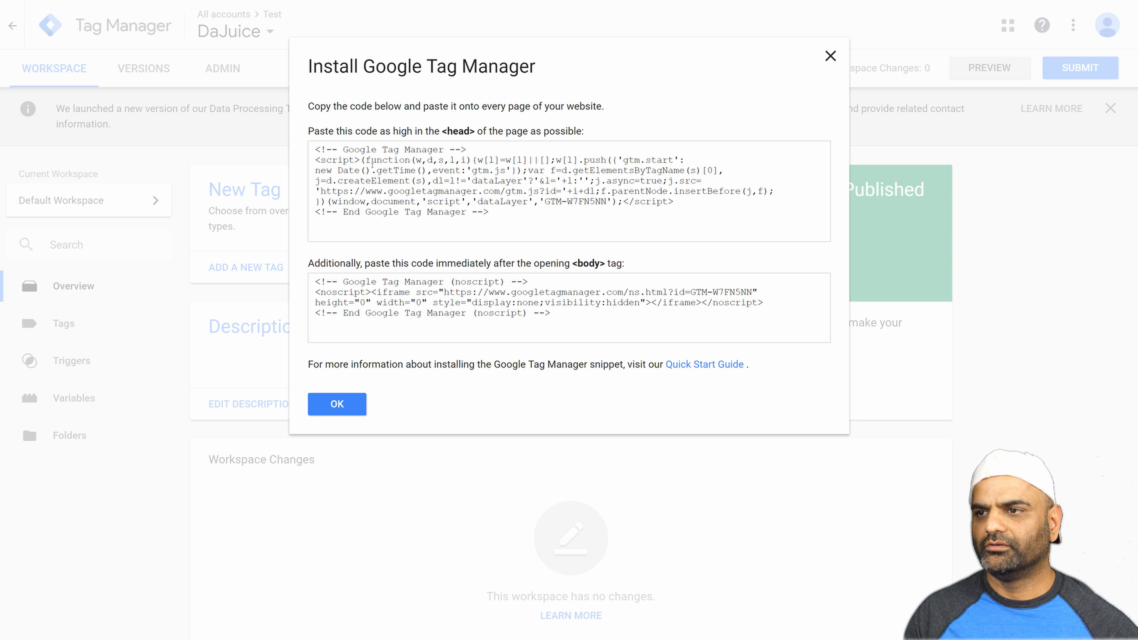
Examine the head and body installation snippets for the new container, then dismiss them.
{"action": "triple_click", "coordinate": [390, 182]}
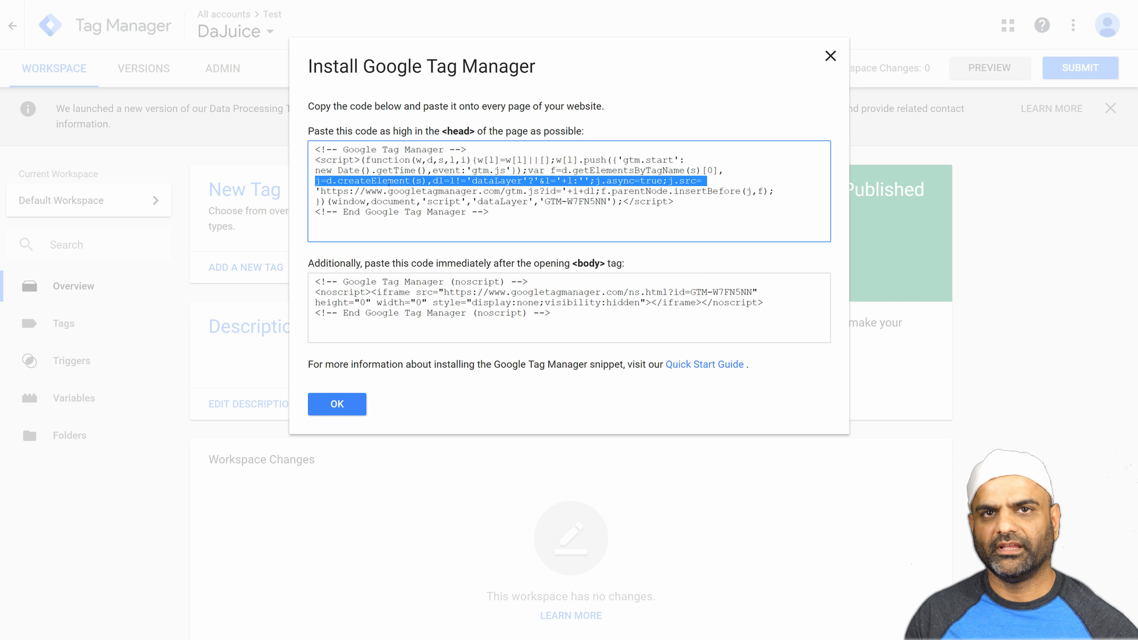
{"action": "triple_click", "coordinate": [411, 312]}
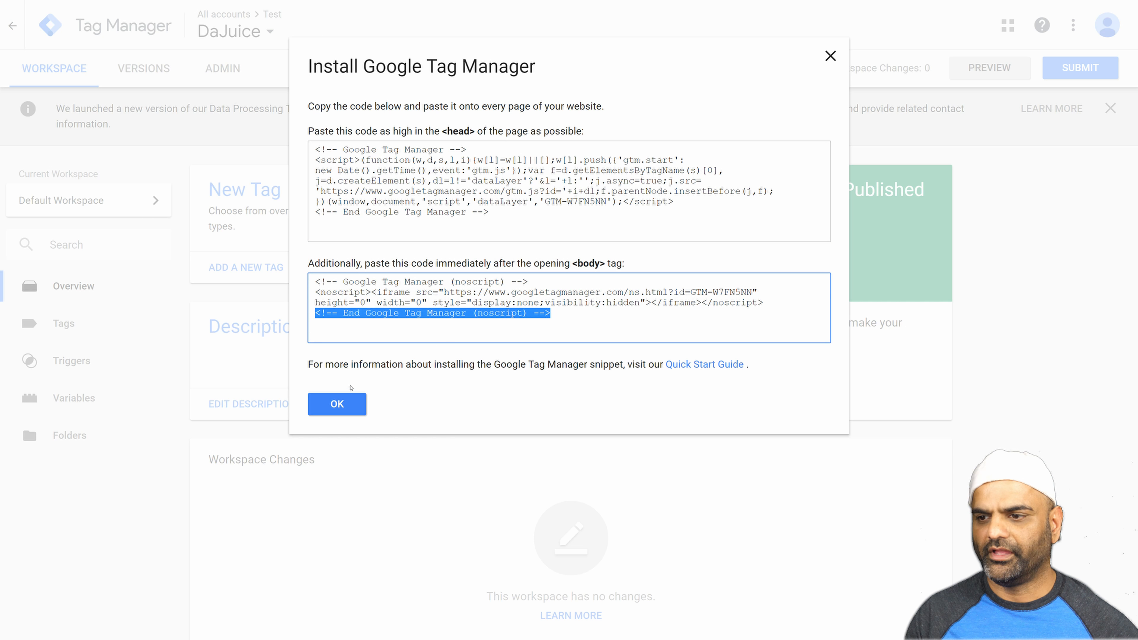
{"action": "left_click", "coordinate": [344, 403]}
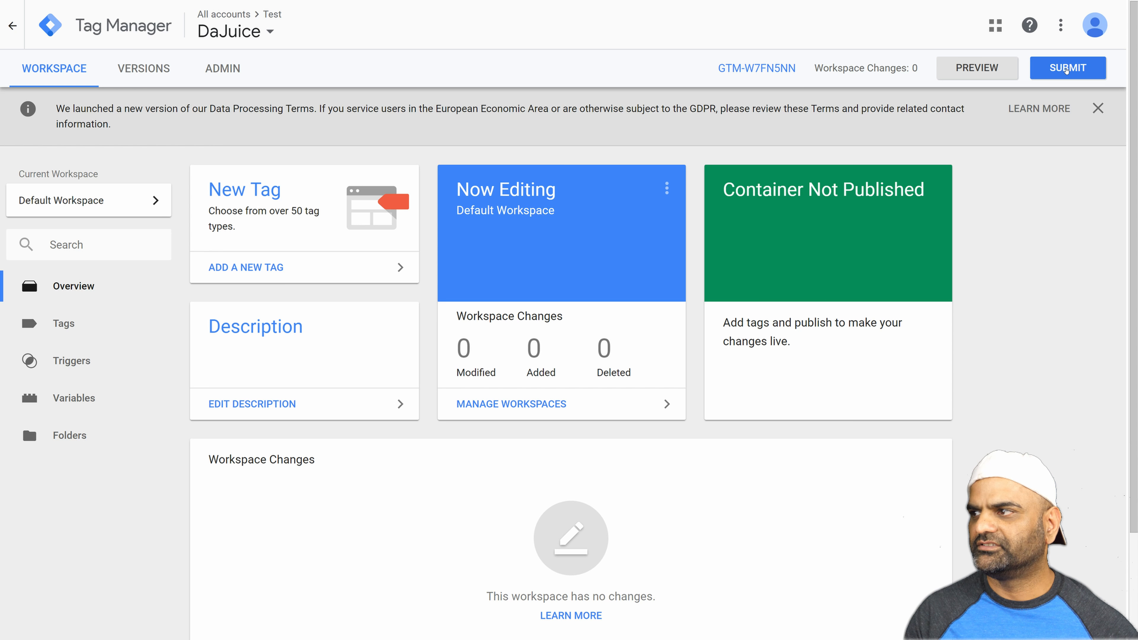
Publish the workspace as a version named "Initial tag set" with the description "Setting up a new tag", then return to the workspace.
{"action": "left_click", "coordinate": [1050, 67]}
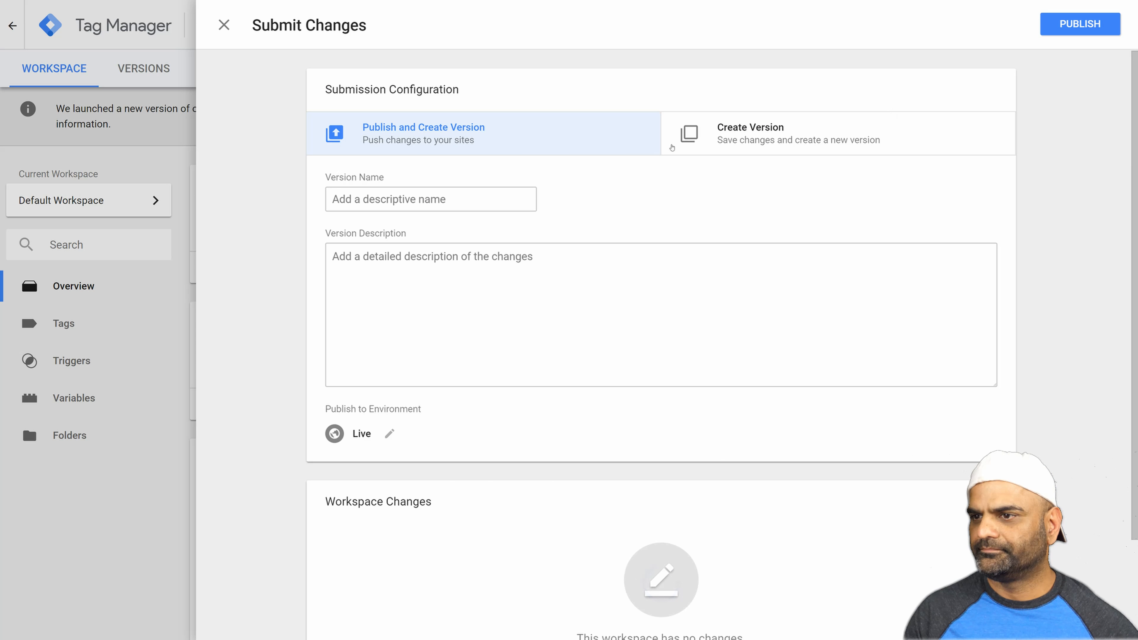
{"action": "left_click", "coordinate": [385, 197]}
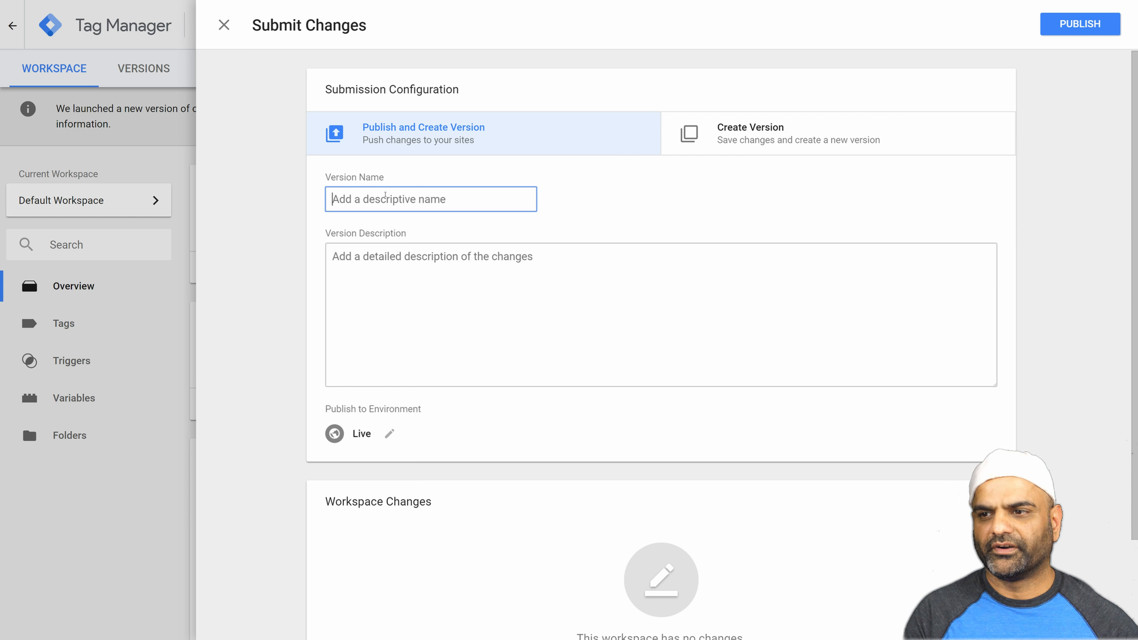
{"action": "type", "text": "Init"}
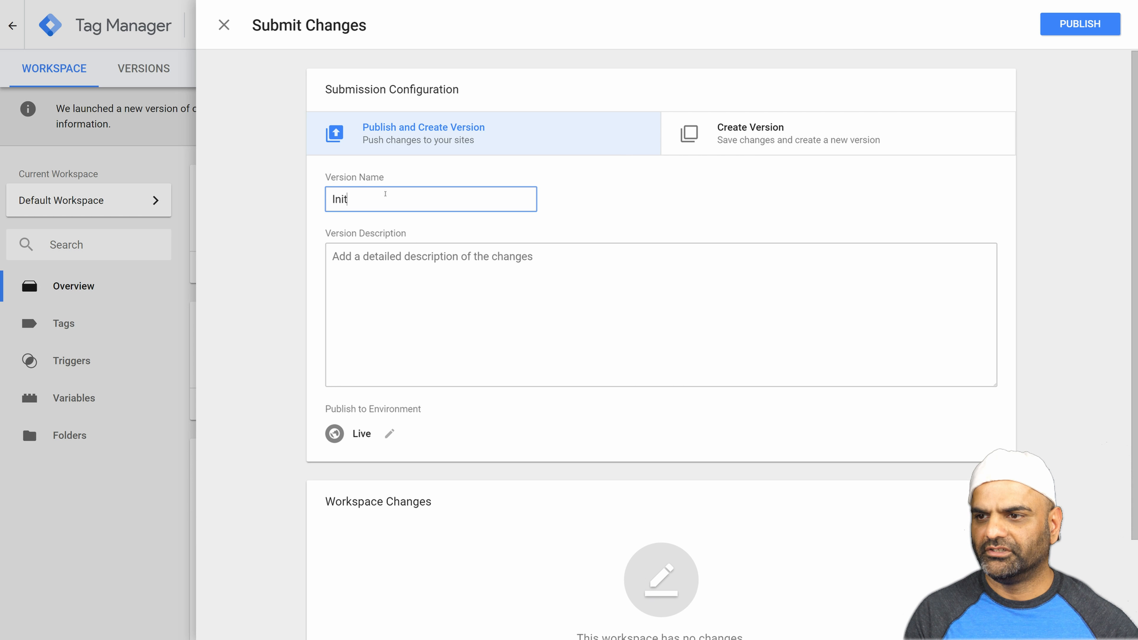
{"action": "type", "text": "ial tag set"}
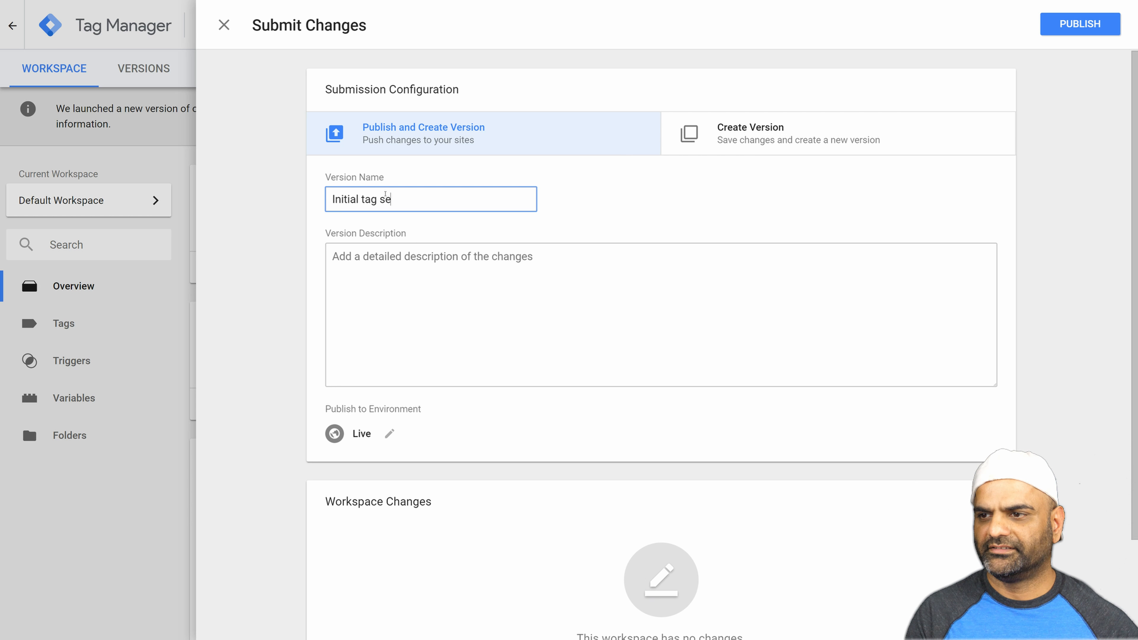
{"action": "key", "text": "Tab"}
{"action": "type", "text": "Sett"}
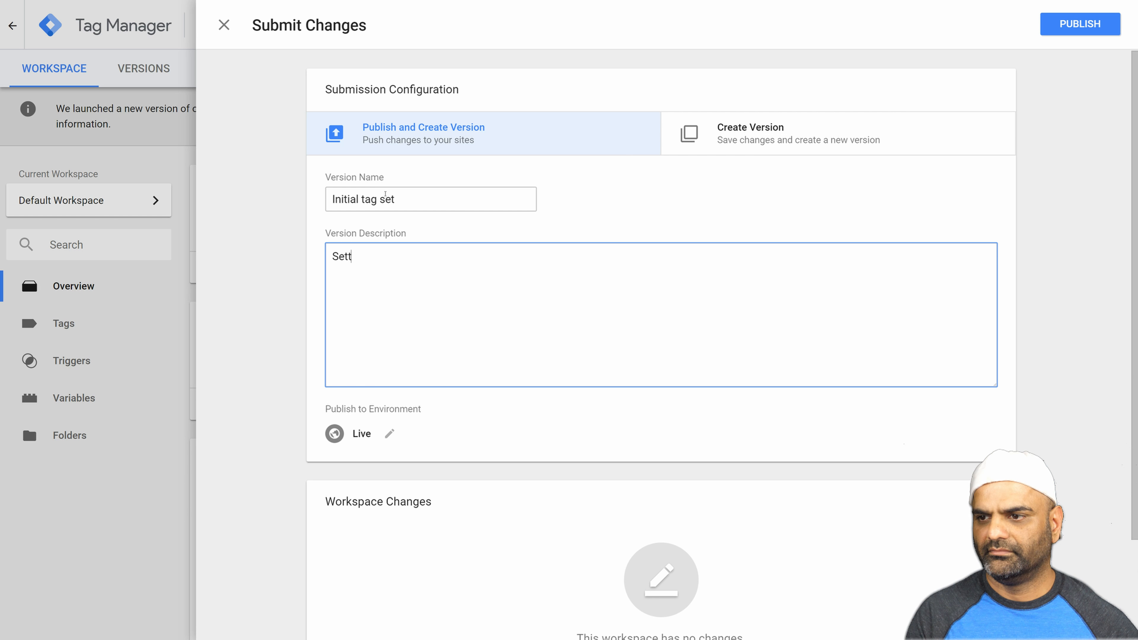
{"action": "type", "text": "ing up a new tag"}
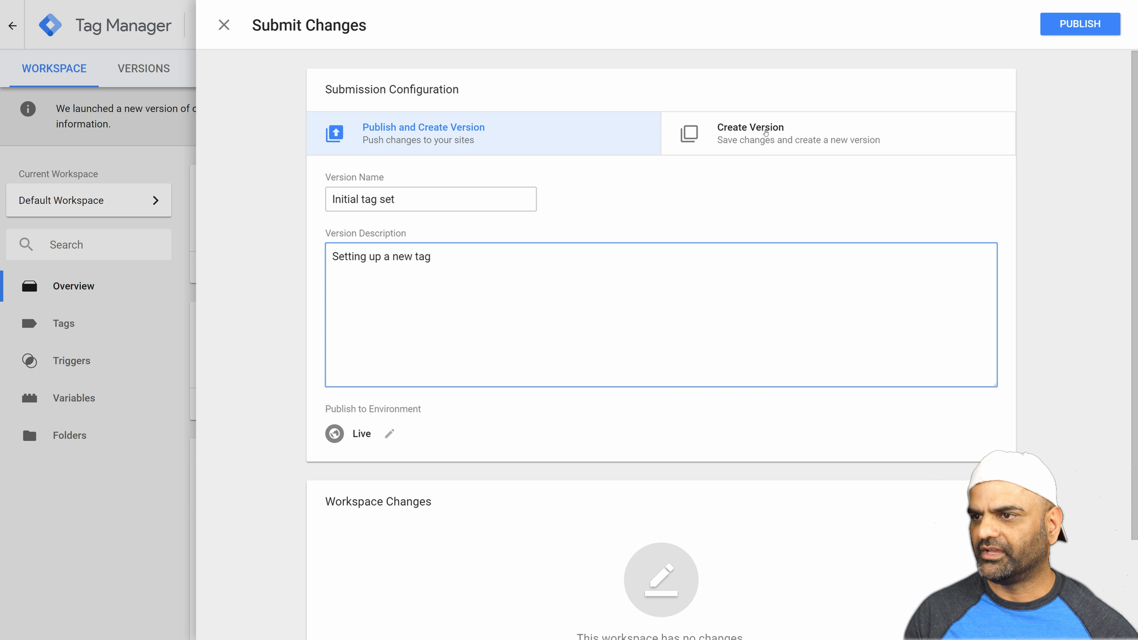
{"action": "left_click", "coordinate": [1062, 22]}
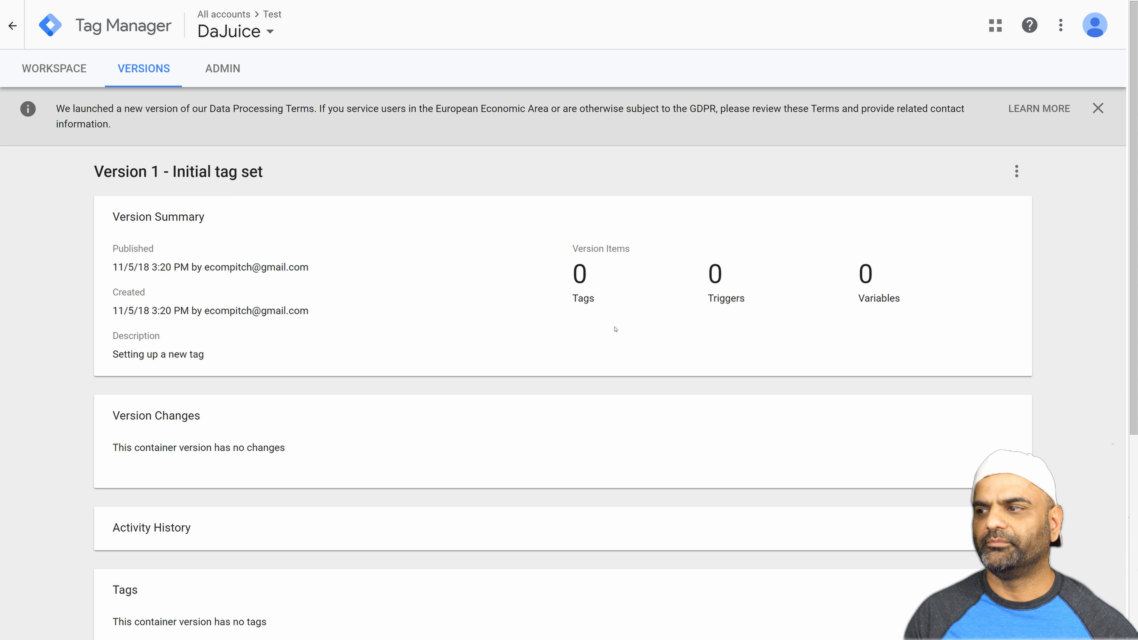
{"action": "left_click_drag", "start_coordinate": [267, 172], "coordinate": [98, 183]}
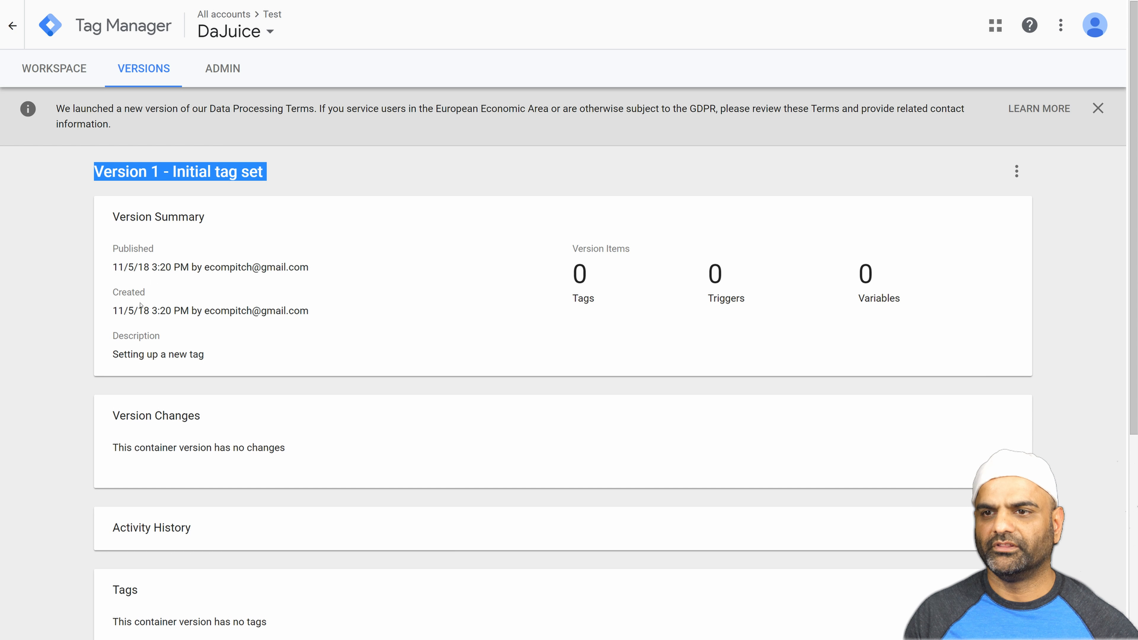
{"action": "left_click", "coordinate": [38, 68]}
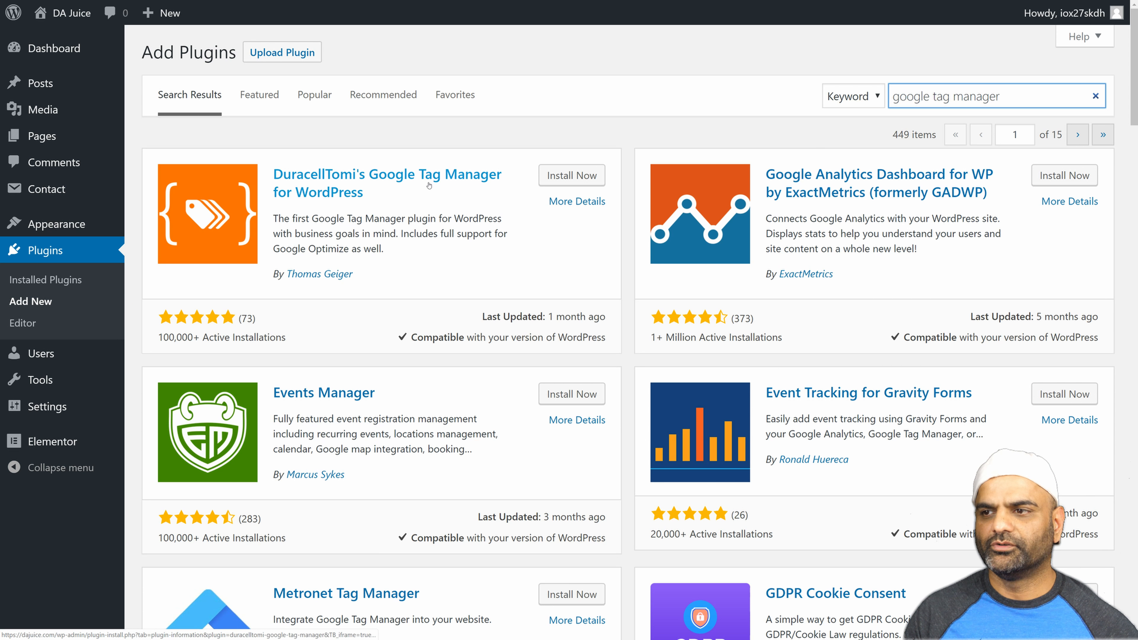
In the WordPress admin, install and activate DuracellTomi's Google Tag Manager for WordPress and open its settings.
{"action": "left_click", "coordinate": [547, 172]}
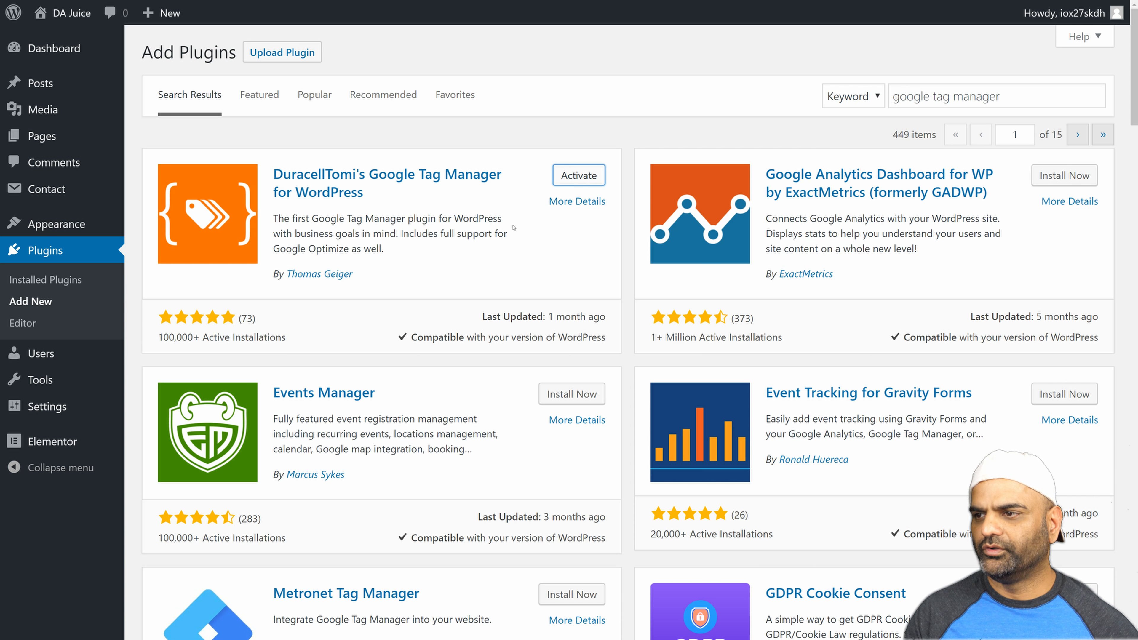
{"action": "left_click", "coordinate": [566, 176]}
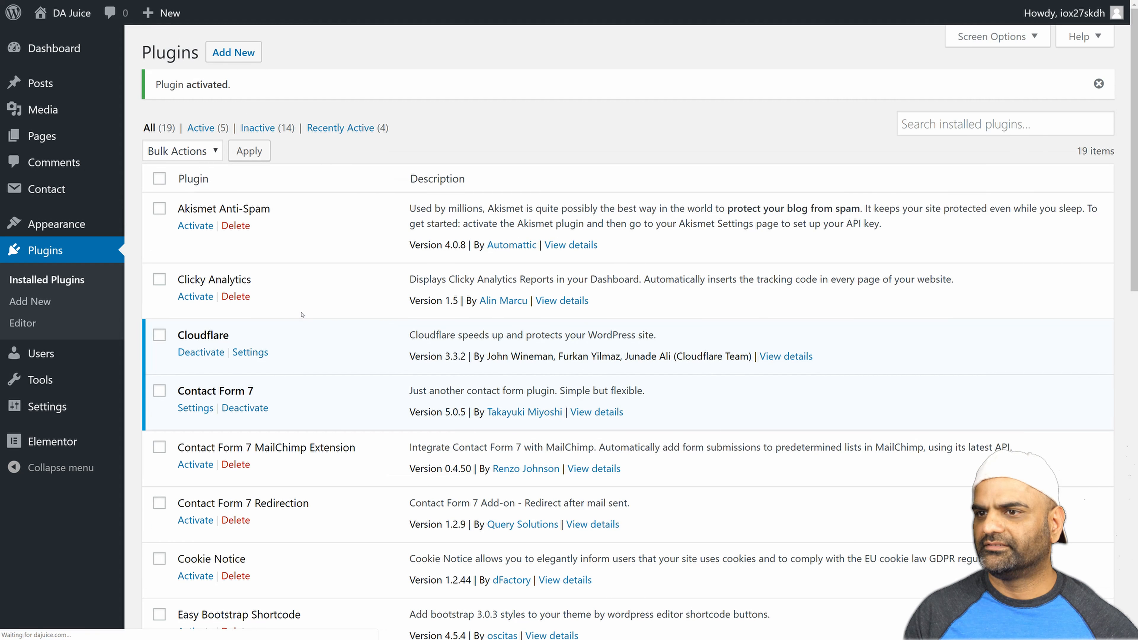
{"action": "scroll", "coordinate": [331, 394], "scroll_direction": "down", "scroll_amount": 10}
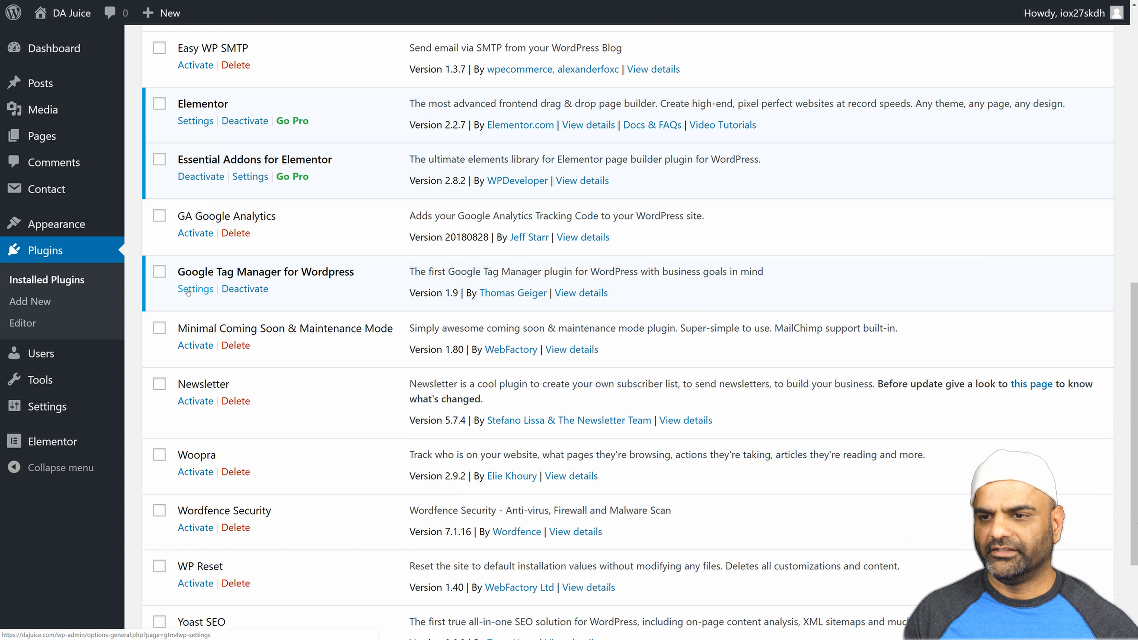
{"action": "left_click", "coordinate": [187, 292]}
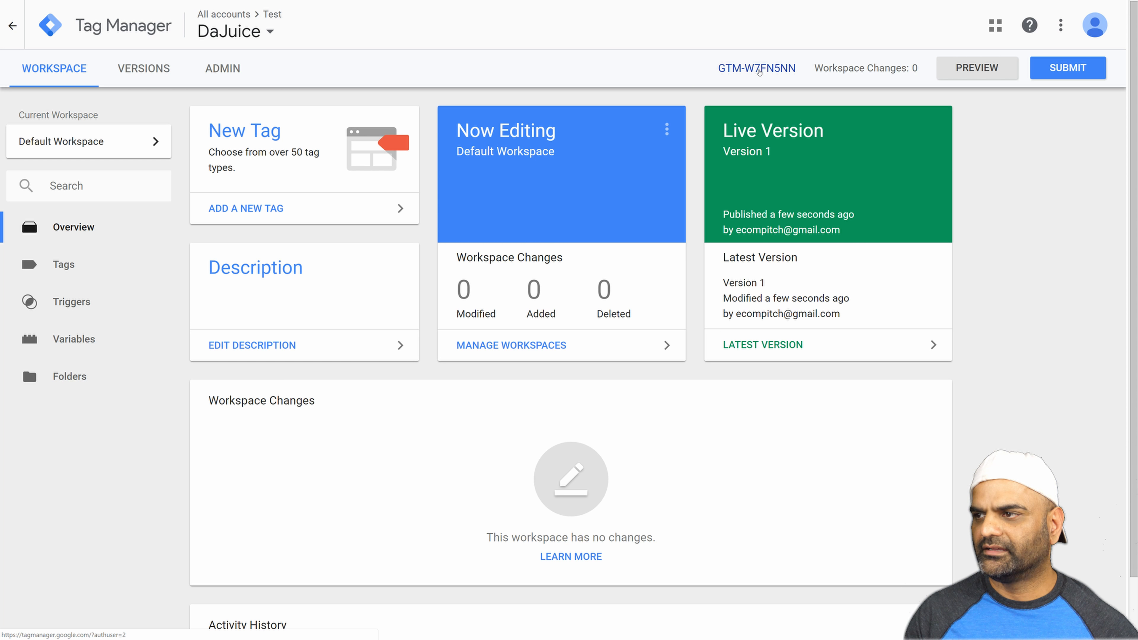
Switch to Google Tag Manager and copy the container ID from the head installation snippet.
{"action": "left_click", "coordinate": [758, 70]}
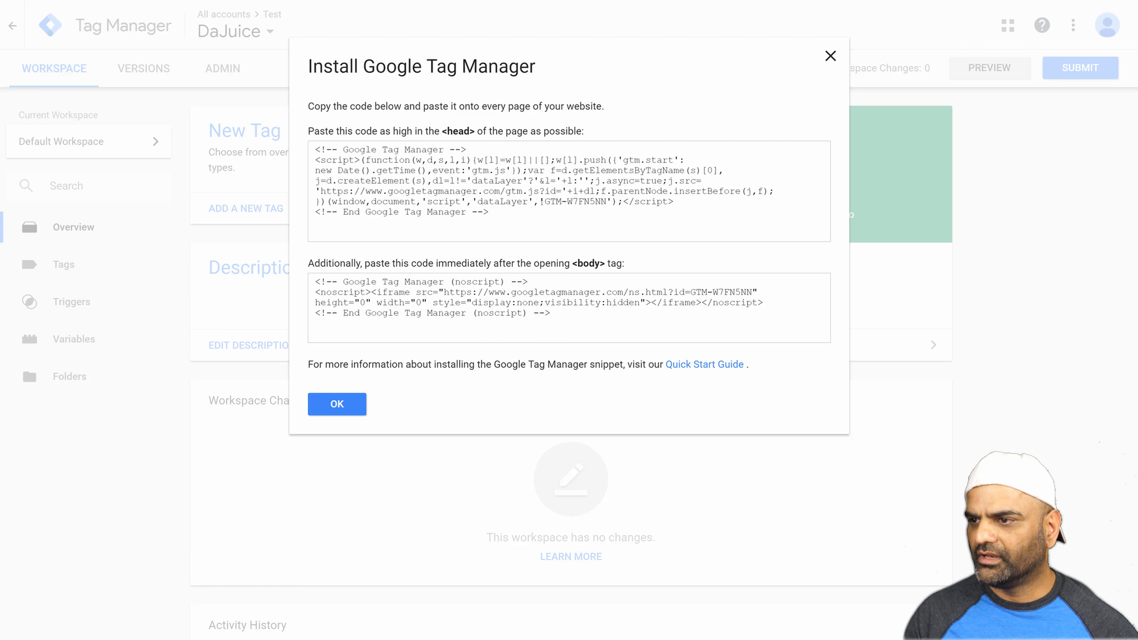
{"action": "left_click_drag", "start_coordinate": [544, 201], "coordinate": [607, 200]}
{"action": "key", "text": "ctrl+c"}
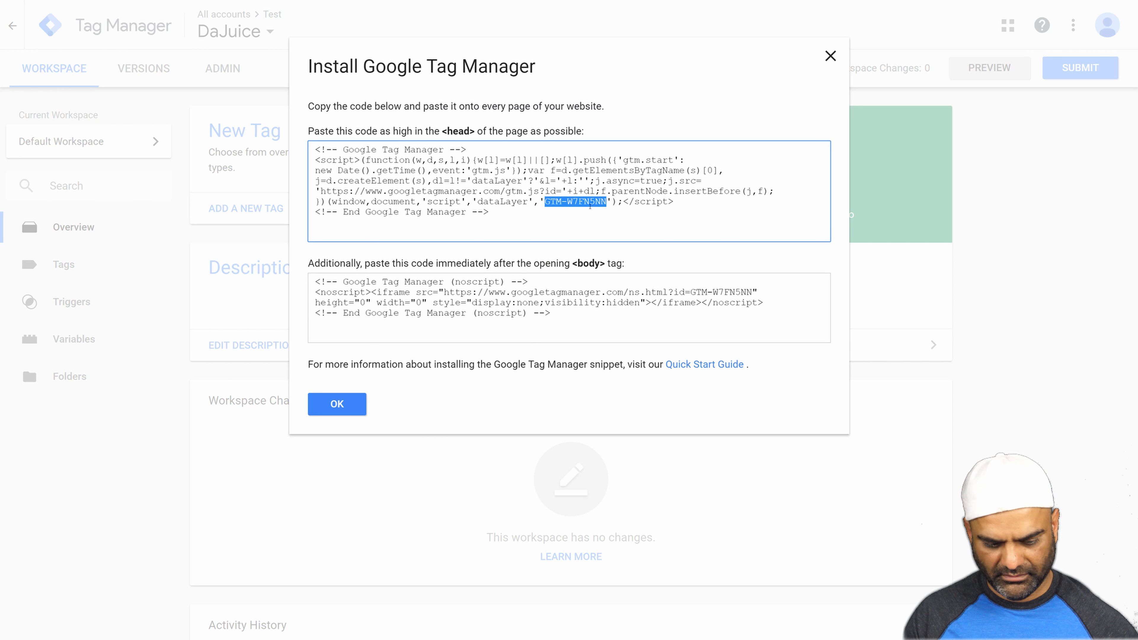
{"action": "left_click", "coordinate": [830, 56]}
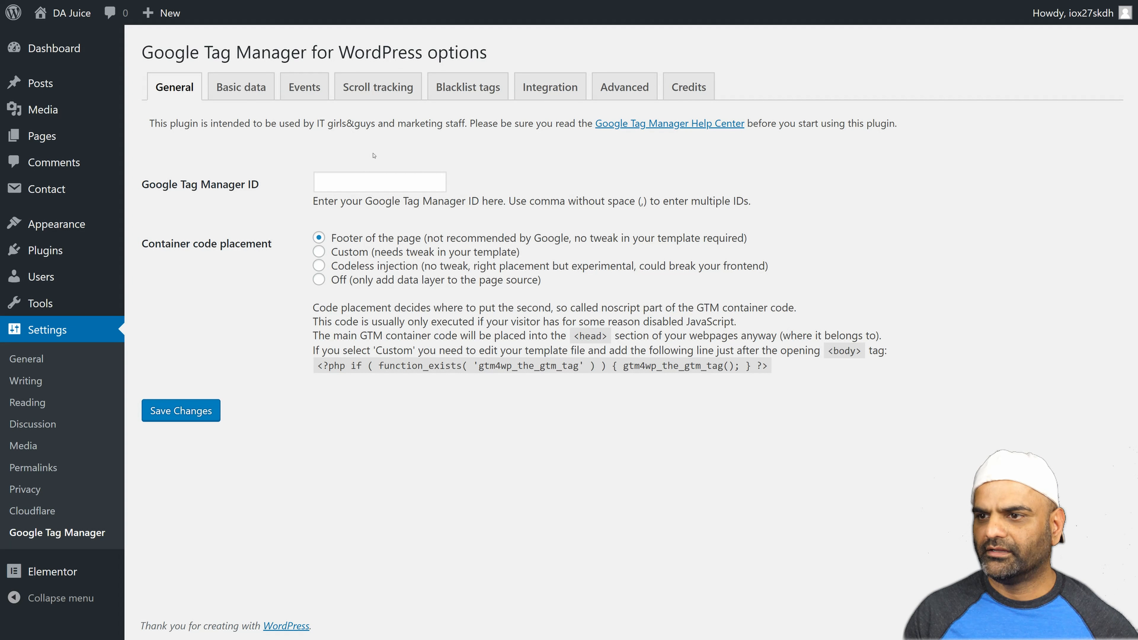
In the WordPress plugin options, paste the copied container ID as the Google Tag Manager ID and save the settings.
{"action": "left_click", "coordinate": [350, 182]}
{"action": "key", "text": "ctrl+v"}
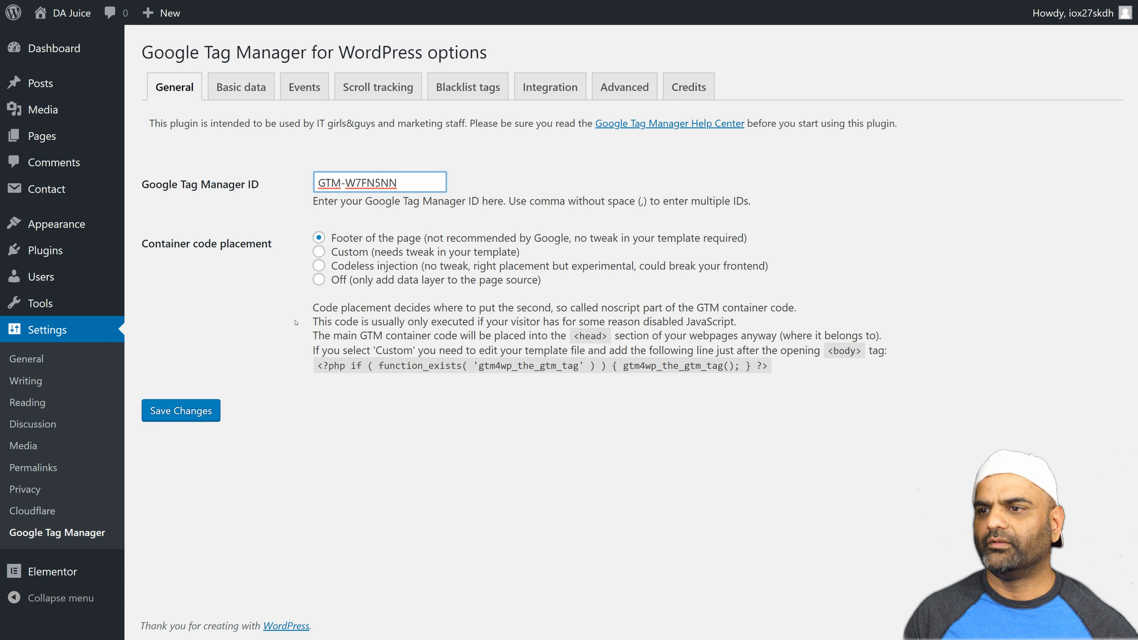
{"action": "left_click", "coordinate": [151, 413]}
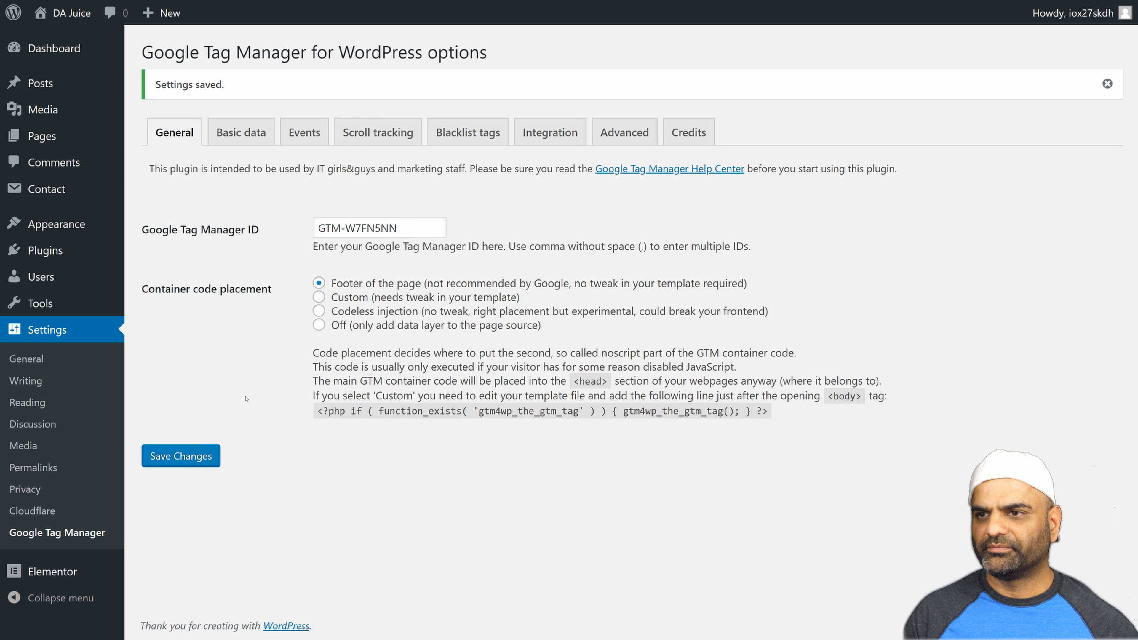
Switch to the DA Juice home page and view its page source.
{"action": "key", "text": "ctrl+Tab"}
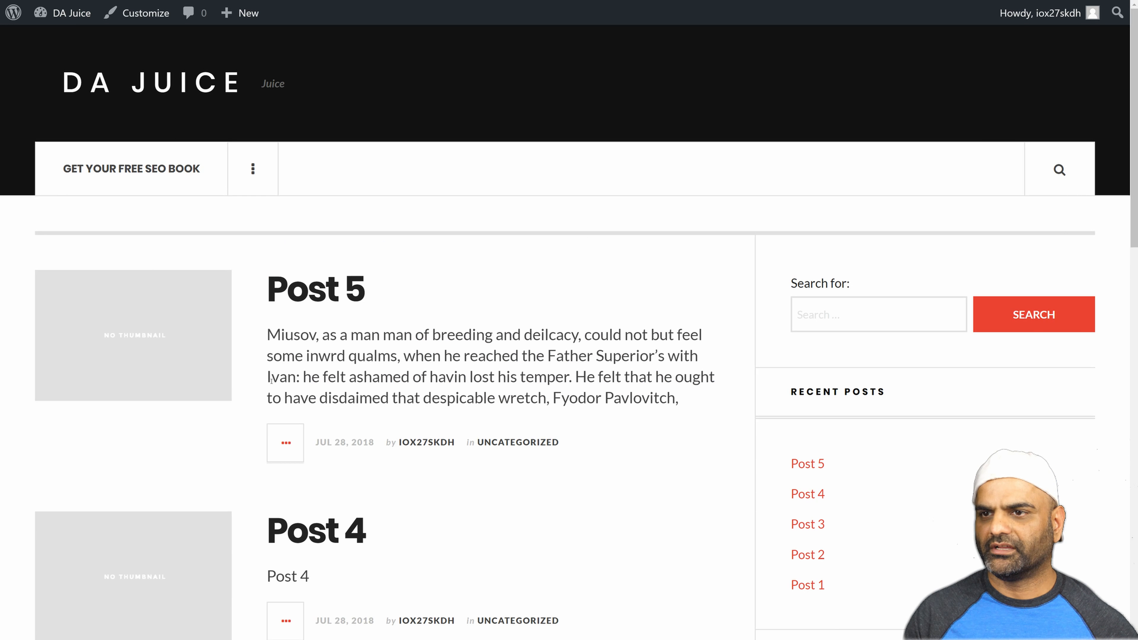
{"action": "right_click", "coordinate": [423, 266]}
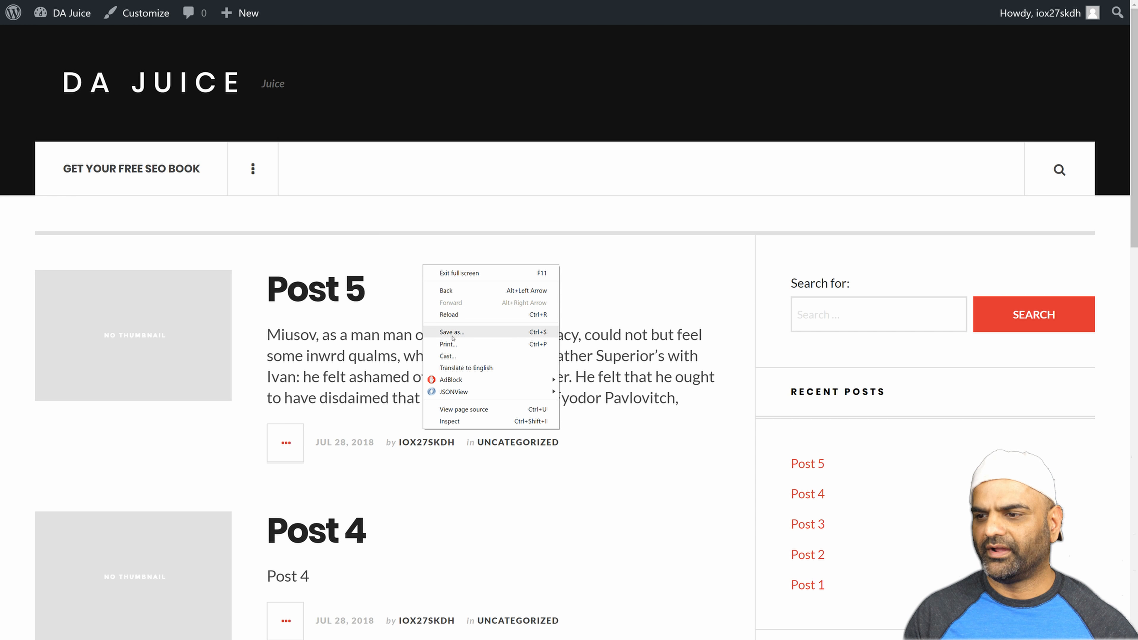
{"action": "left_click", "coordinate": [450, 410]}
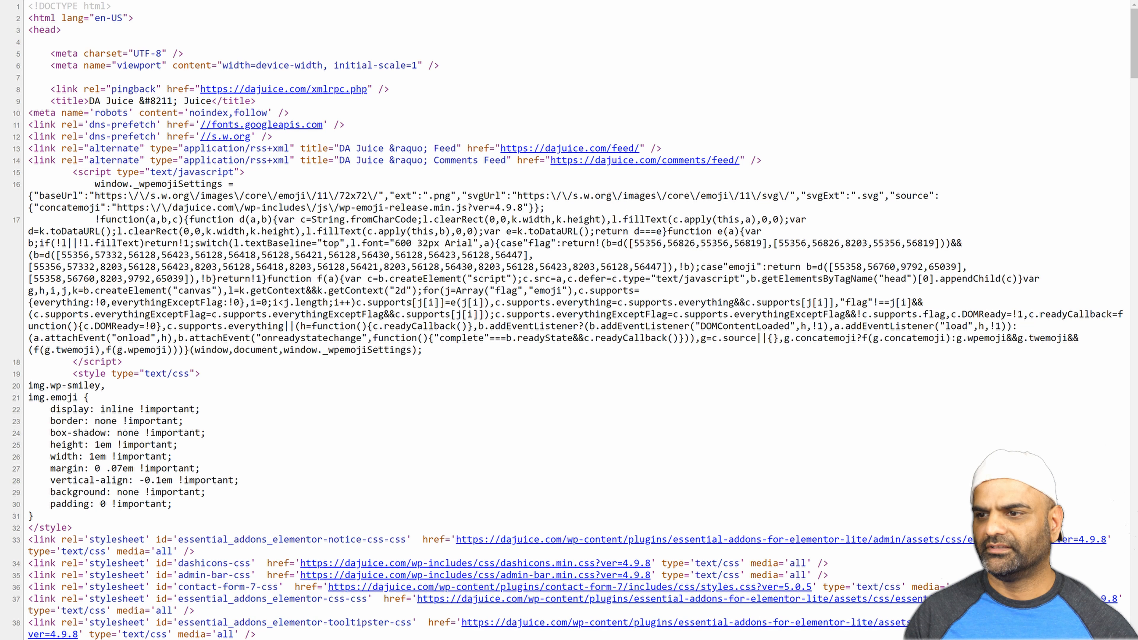
Search the page source for "GTM" to check for the Tag Manager code.
{"action": "key", "text": "ctrl+f"}
{"action": "type", "text": "GM"}
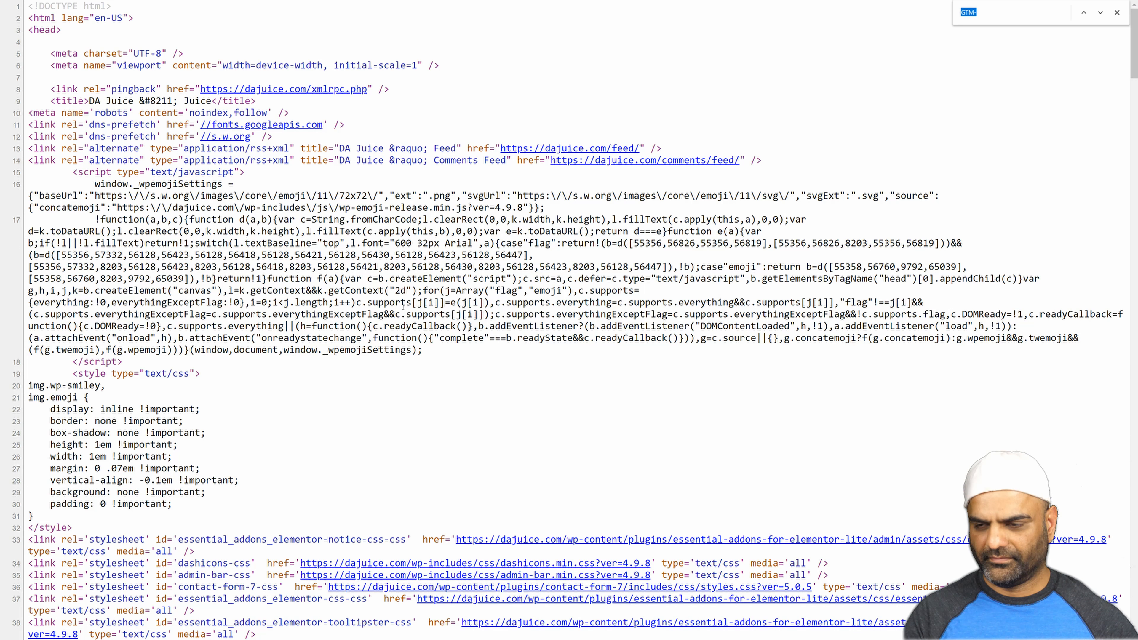
{"action": "key", "text": "BackSpace"}
{"action": "key", "text": "BackSpace"}
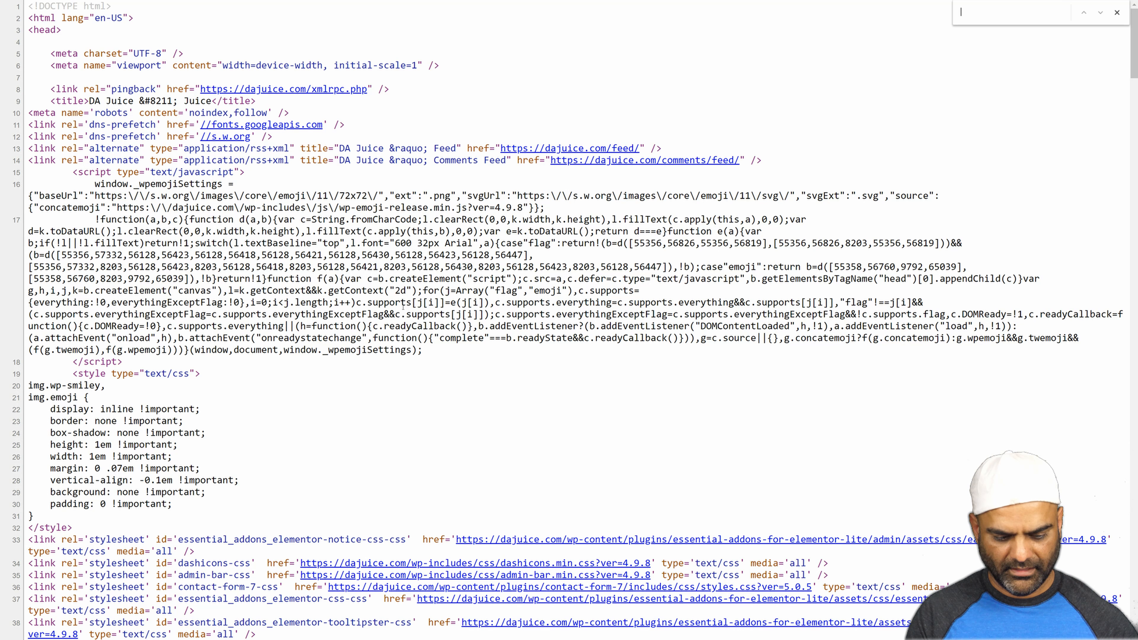
{"action": "type", "text": "GTM"}
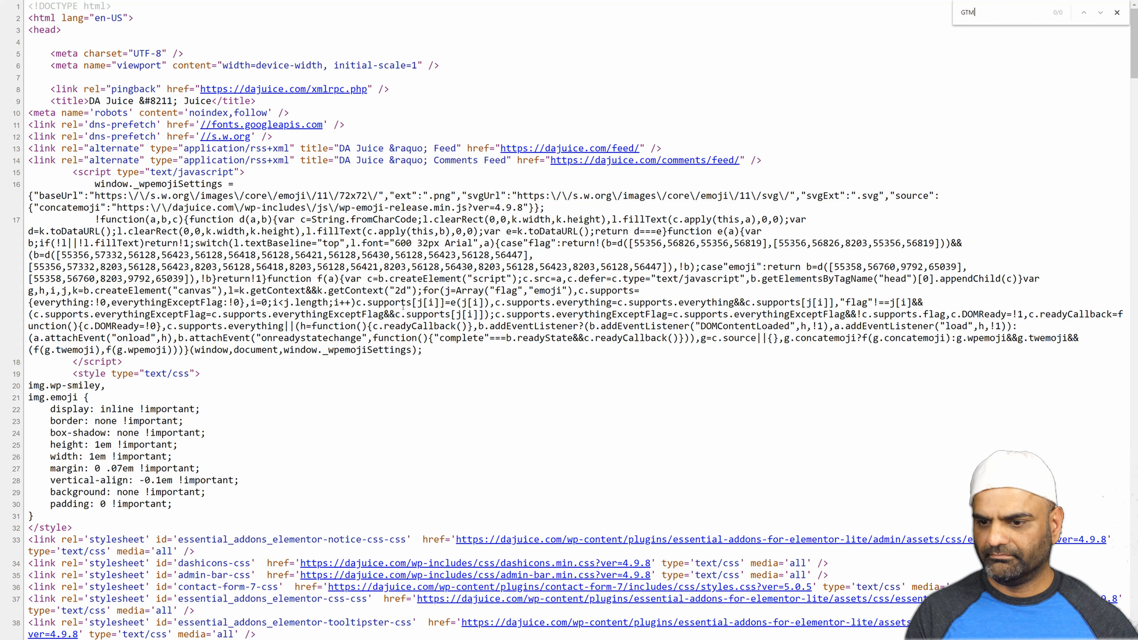
Close the outdated page source, reload the DA Juice home page and view its page source again.
{"action": "key", "text": "Escape"}
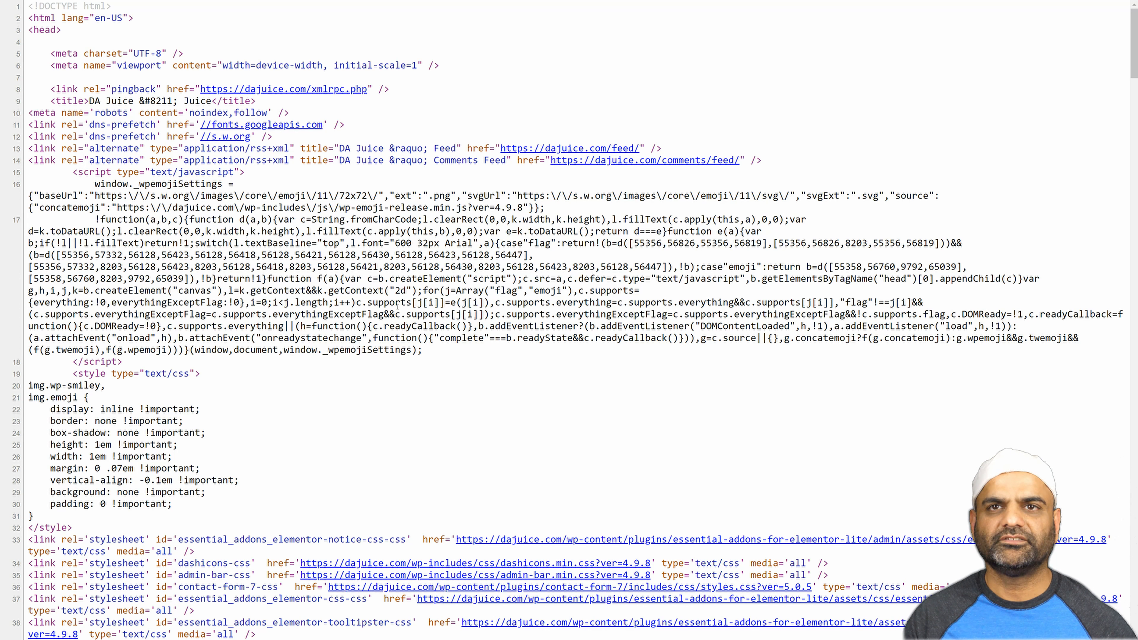
{"action": "key", "text": "ctrl+w"}
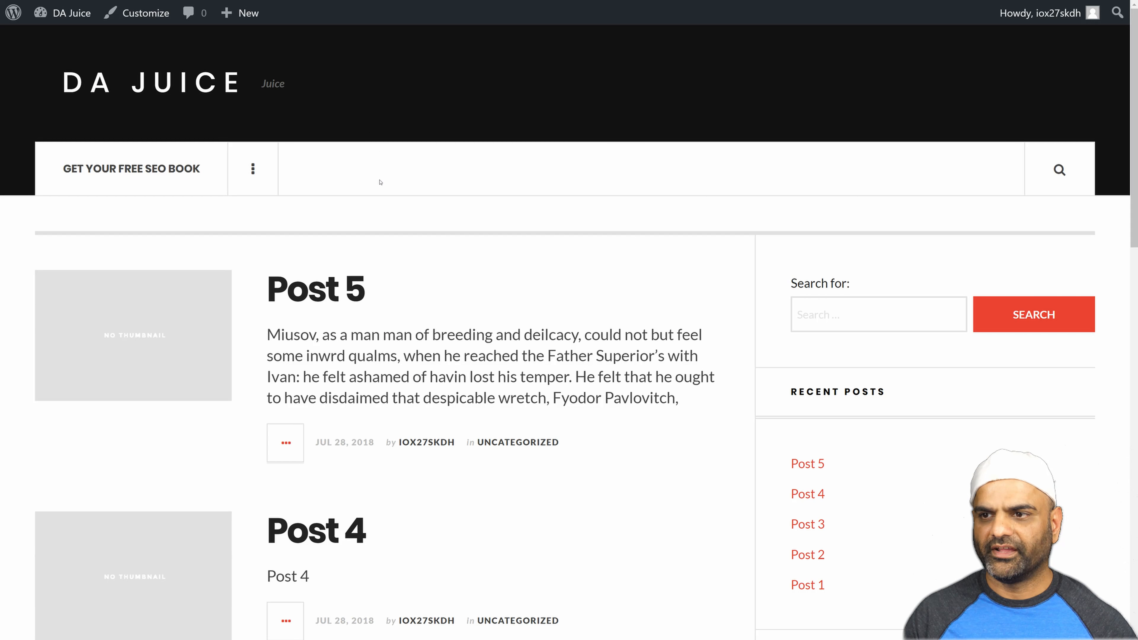
{"action": "key", "text": "F5"}
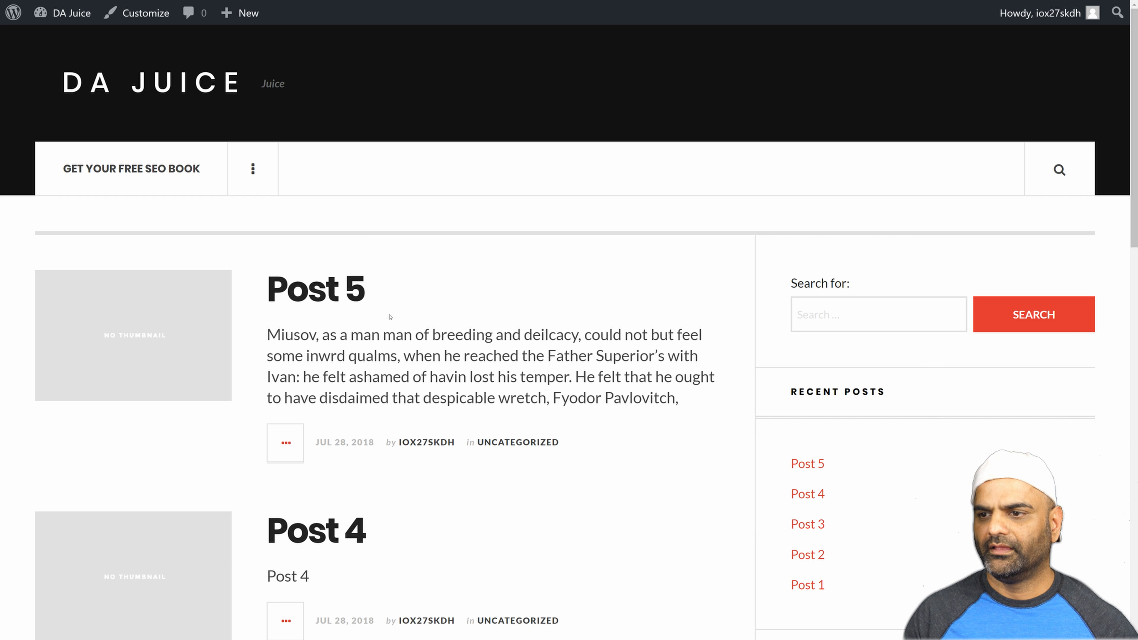
{"action": "right_click", "coordinate": [403, 342]}
{"action": "left_click", "coordinate": [448, 490]}
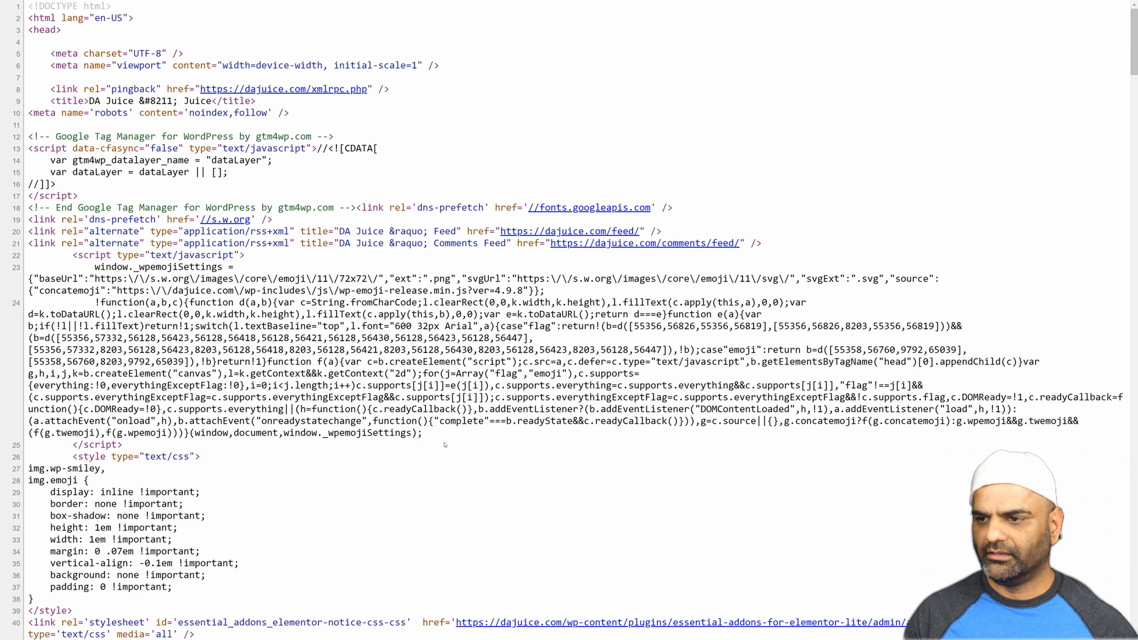
Search the refreshed source for "GTM-", highlight the Tag Manager script in the head section and close the source.
{"action": "key", "text": "ctrl+f"}
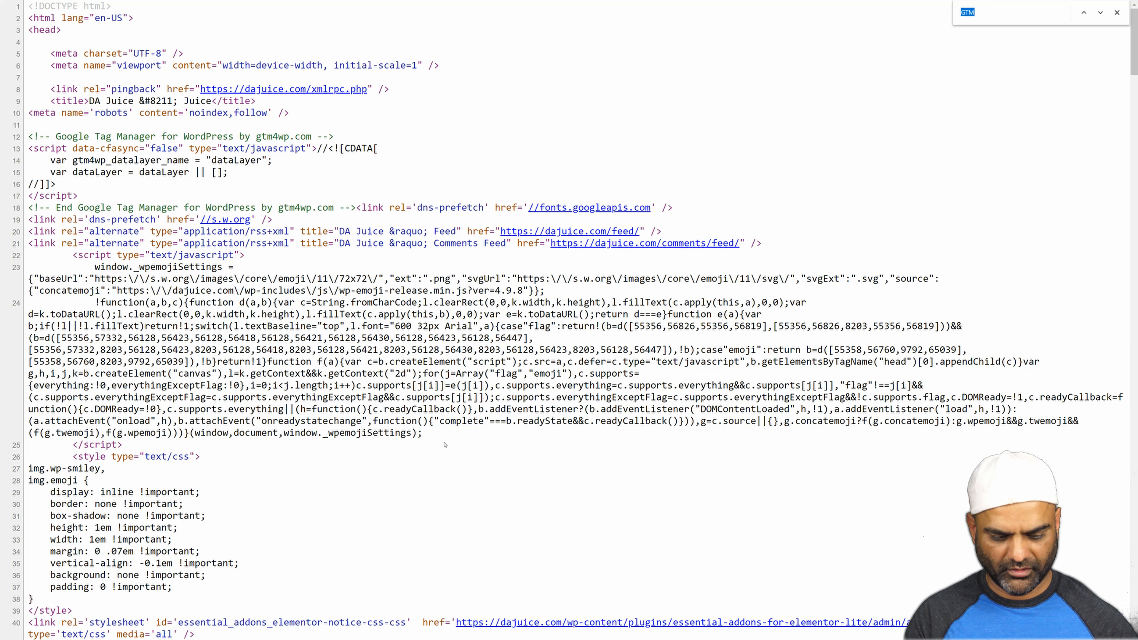
{"action": "type", "text": "GTM-"}
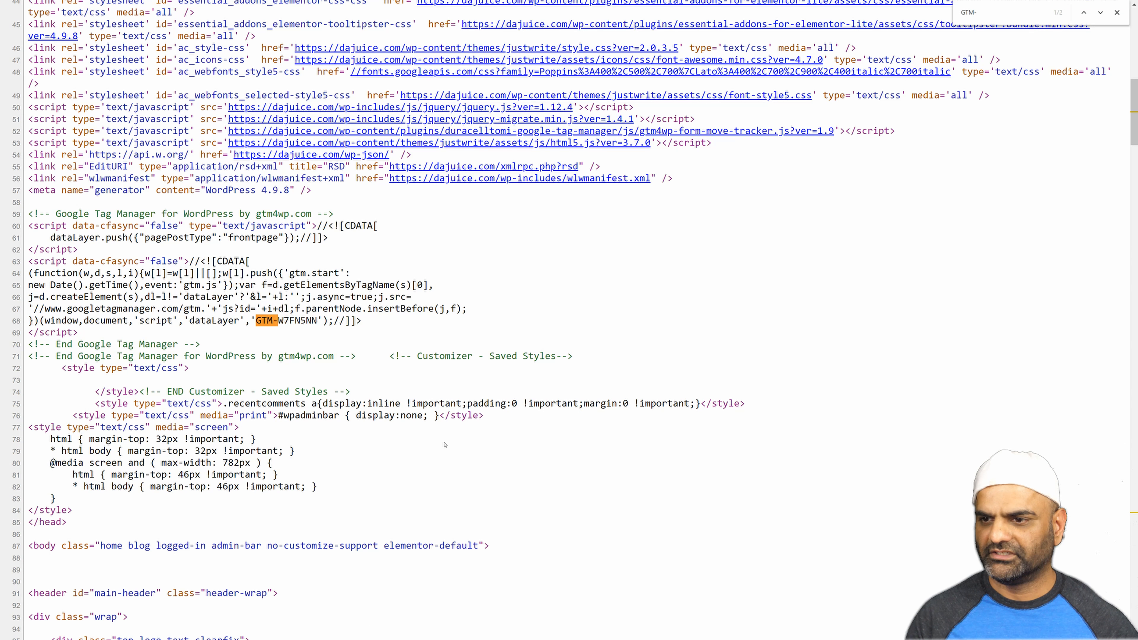
{"action": "left_click_drag", "start_coordinate": [29, 260], "coordinate": [242, 334]}
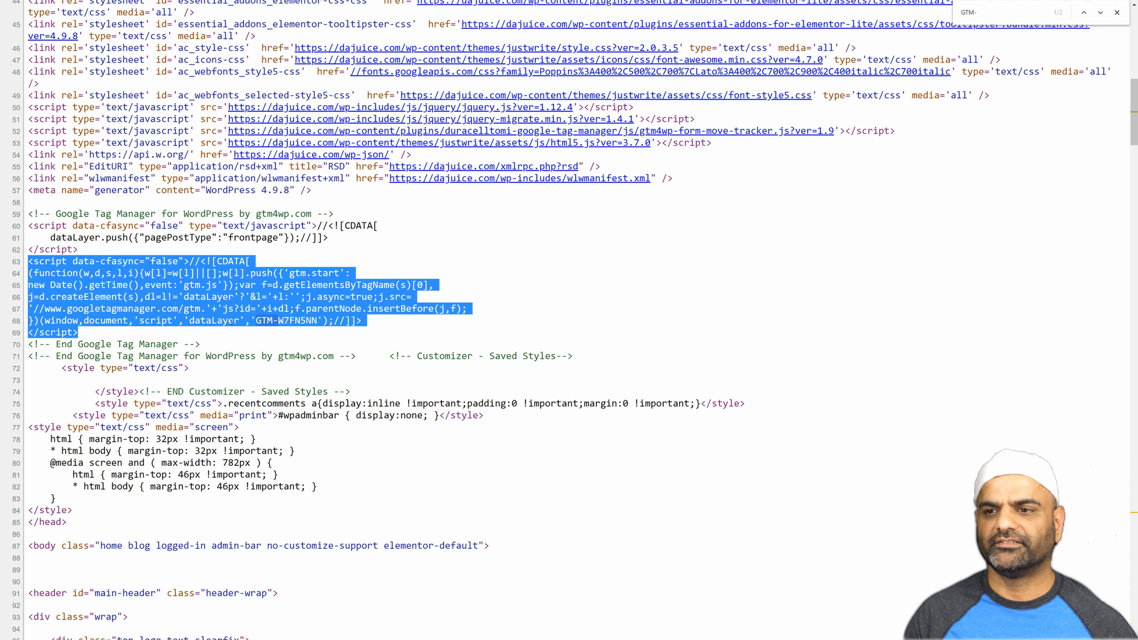
{"action": "key", "text": "ctrl+w"}
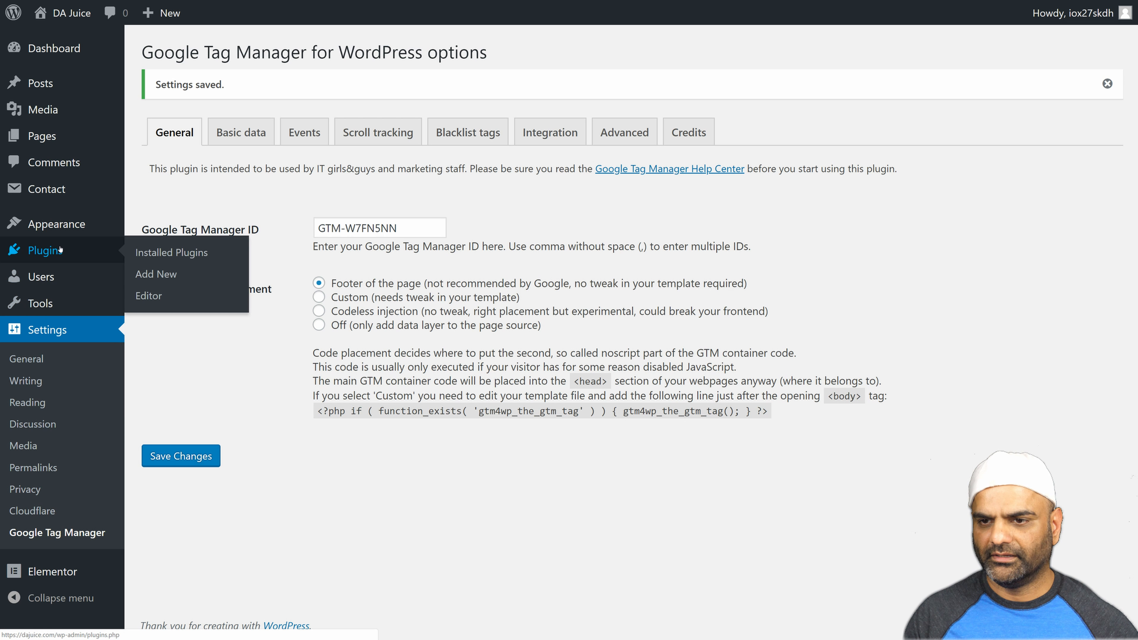
Open the WordPress theme editor and browse the JustWrite theme files for the Theme Header file.
{"action": "mouse_move", "coordinate": [66, 227]}
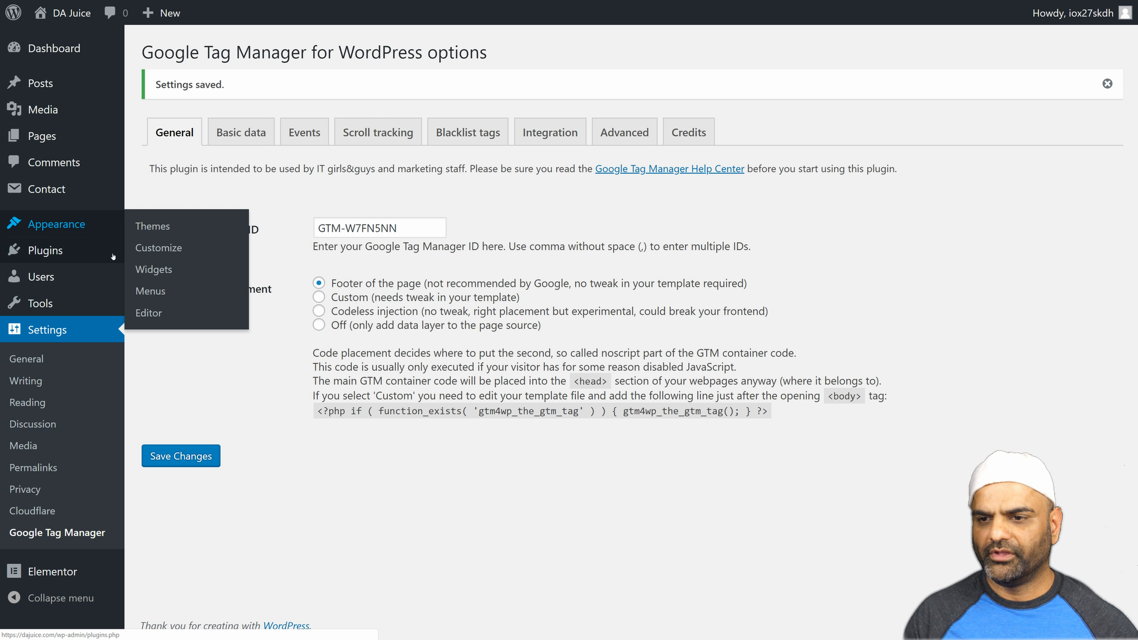
{"action": "left_click", "coordinate": [140, 314]}
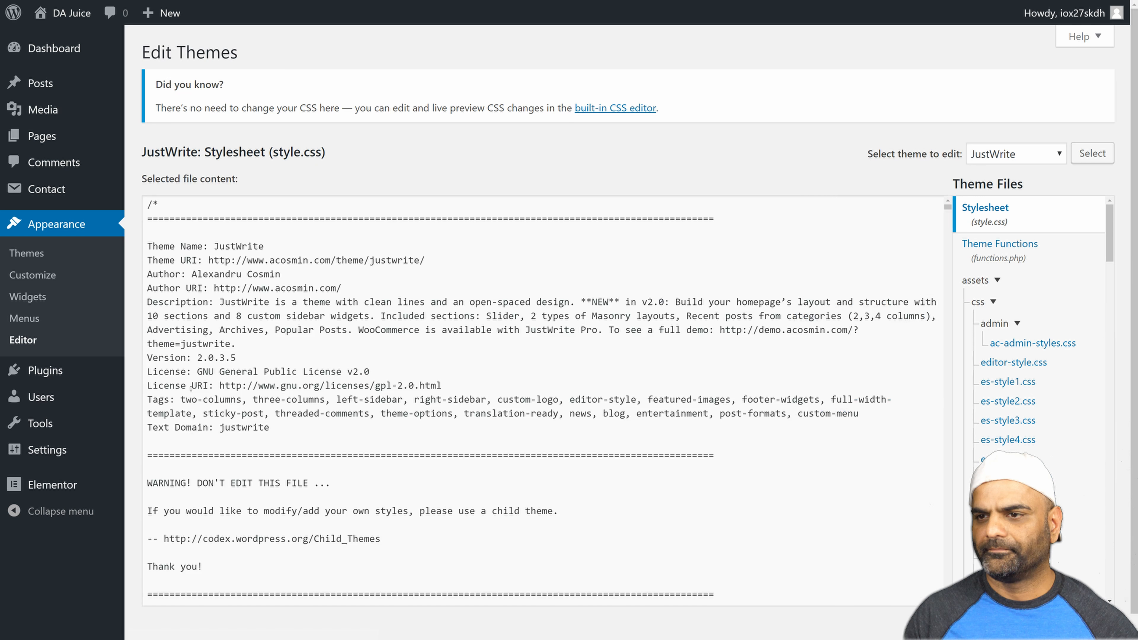
{"action": "scroll", "coordinate": [1021, 403], "scroll_direction": "down", "scroll_amount": 3}
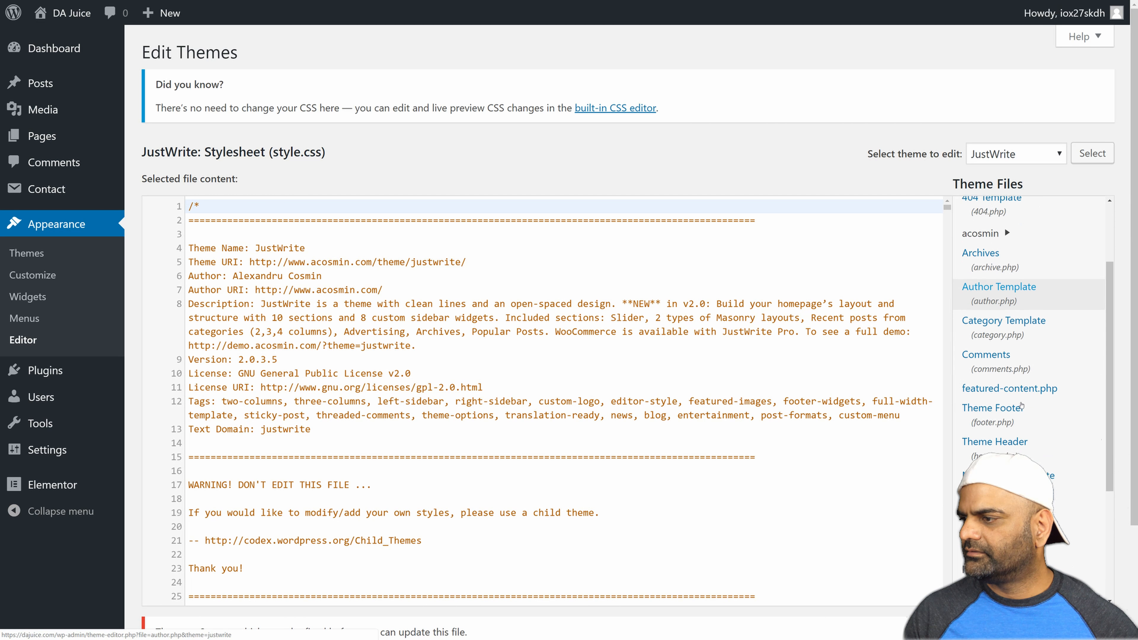
{"action": "scroll", "coordinate": [1021, 406], "scroll_direction": "down", "scroll_amount": 3}
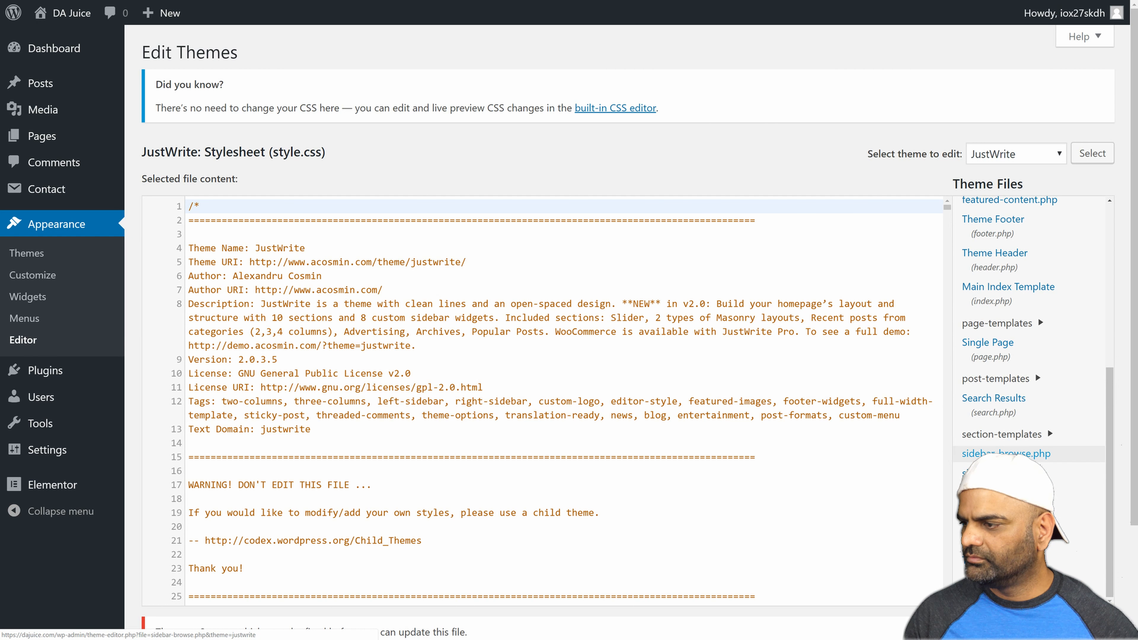
{"action": "scroll", "coordinate": [1003, 448], "scroll_direction": "up", "scroll_amount": 3}
{"action": "left_click", "coordinate": [994, 356]}
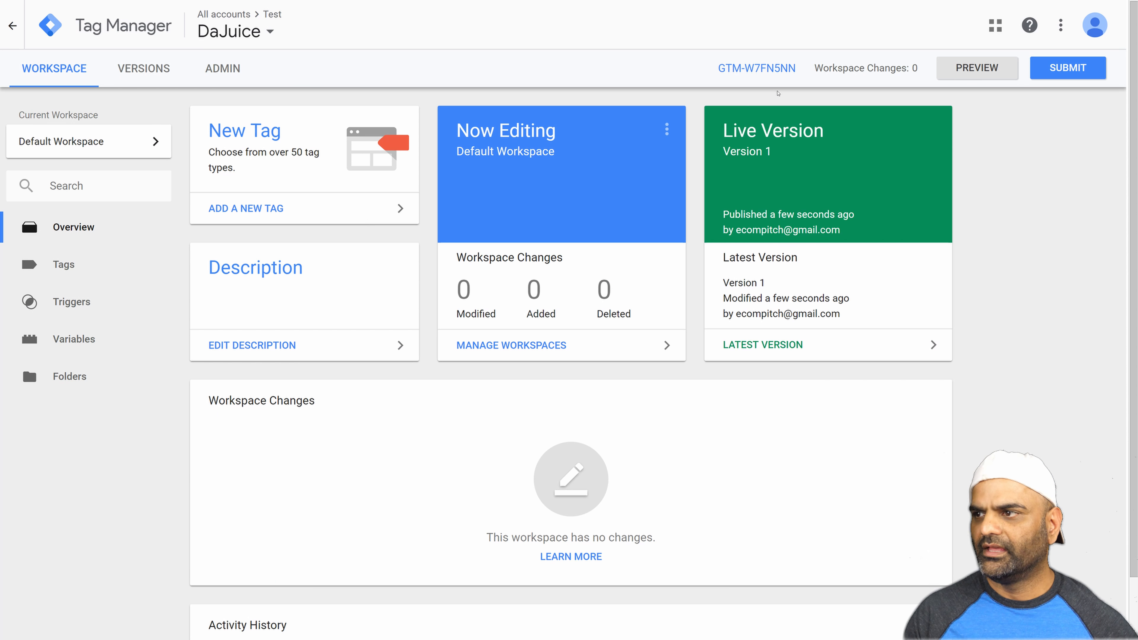
In Tag Manager, review the container's head and body installation snippets, highlighting each, and close the installation instructions.
{"action": "left_click", "coordinate": [760, 72]}
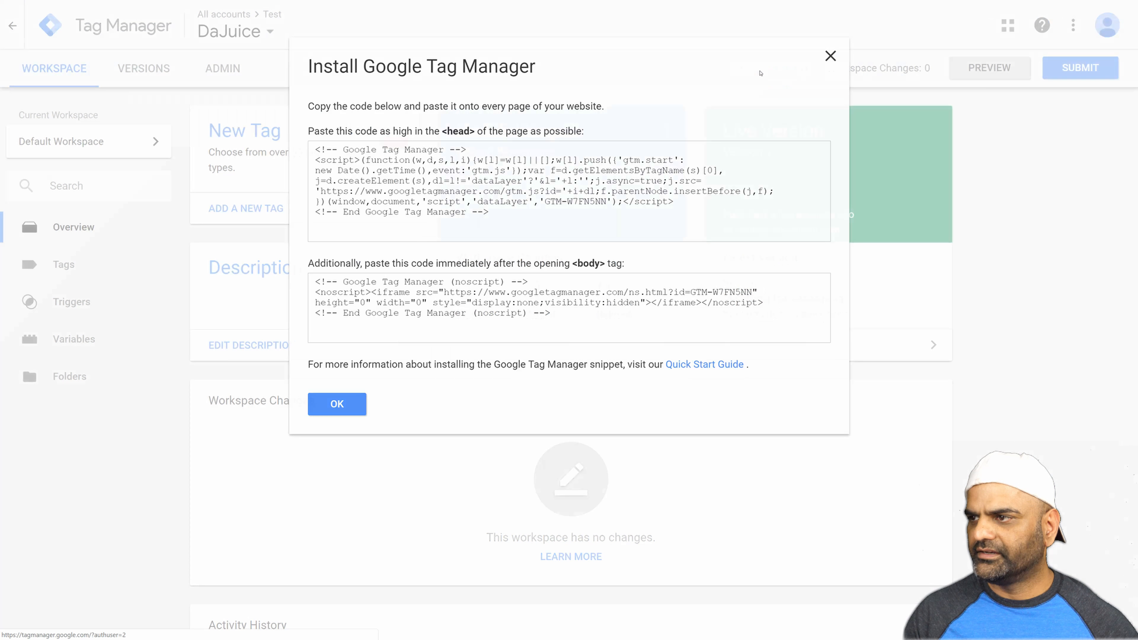
{"action": "left_click", "coordinate": [316, 147]}
{"action": "left_click_drag", "start_coordinate": [316, 147], "coordinate": [515, 210]}
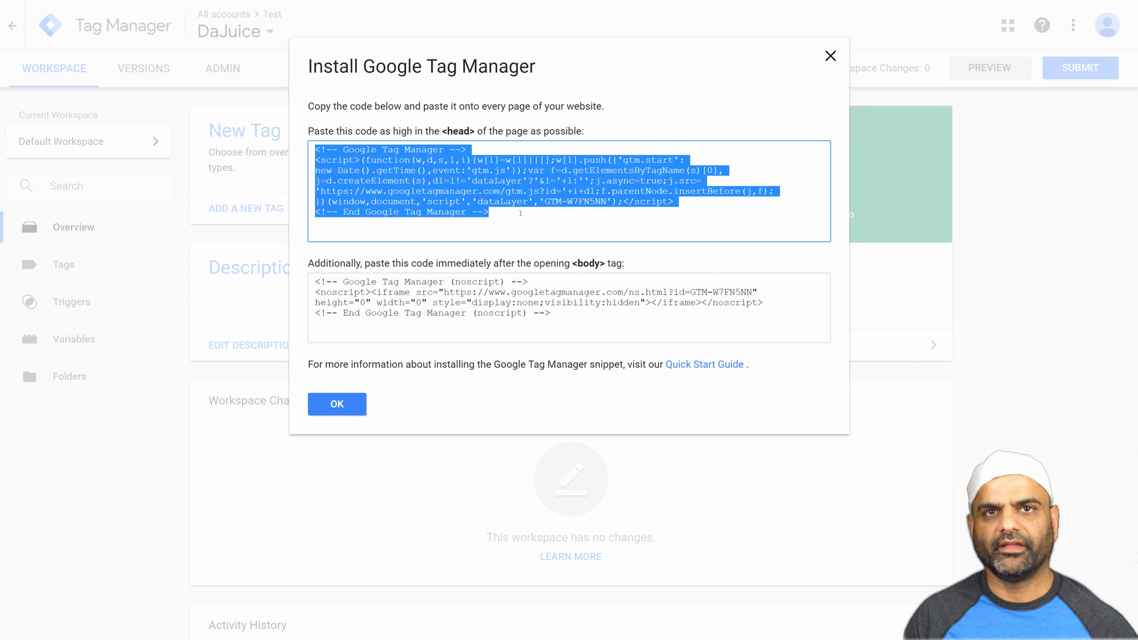
{"action": "left_click", "coordinate": [433, 302]}
{"action": "left_click_drag", "start_coordinate": [552, 315], "coordinate": [290, 270]}
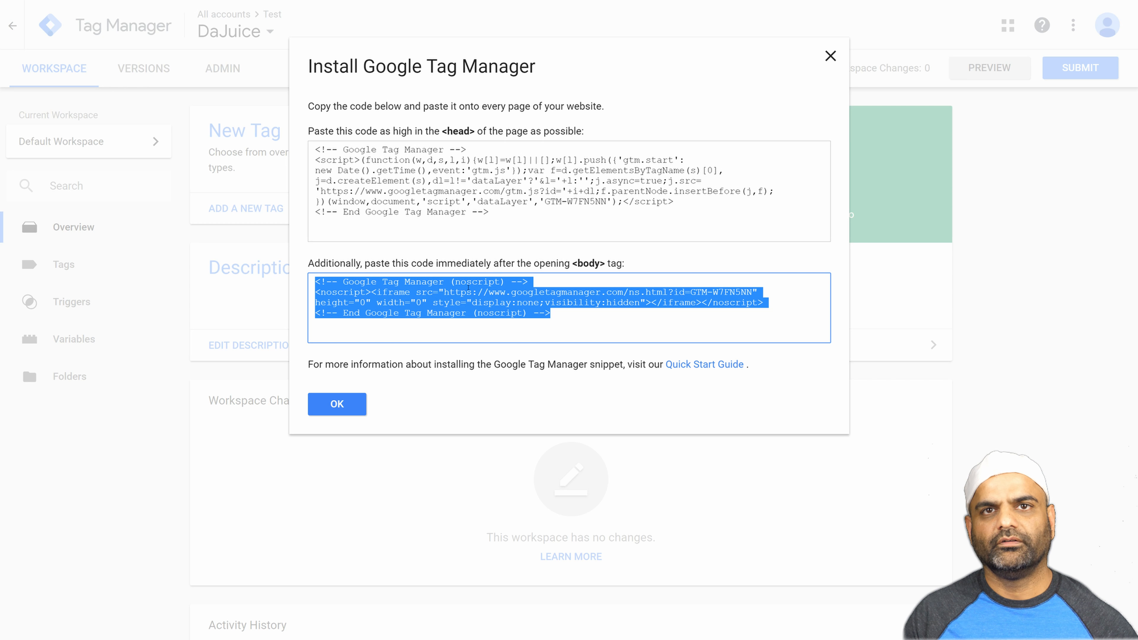
{"action": "left_click", "coordinate": [338, 394]}
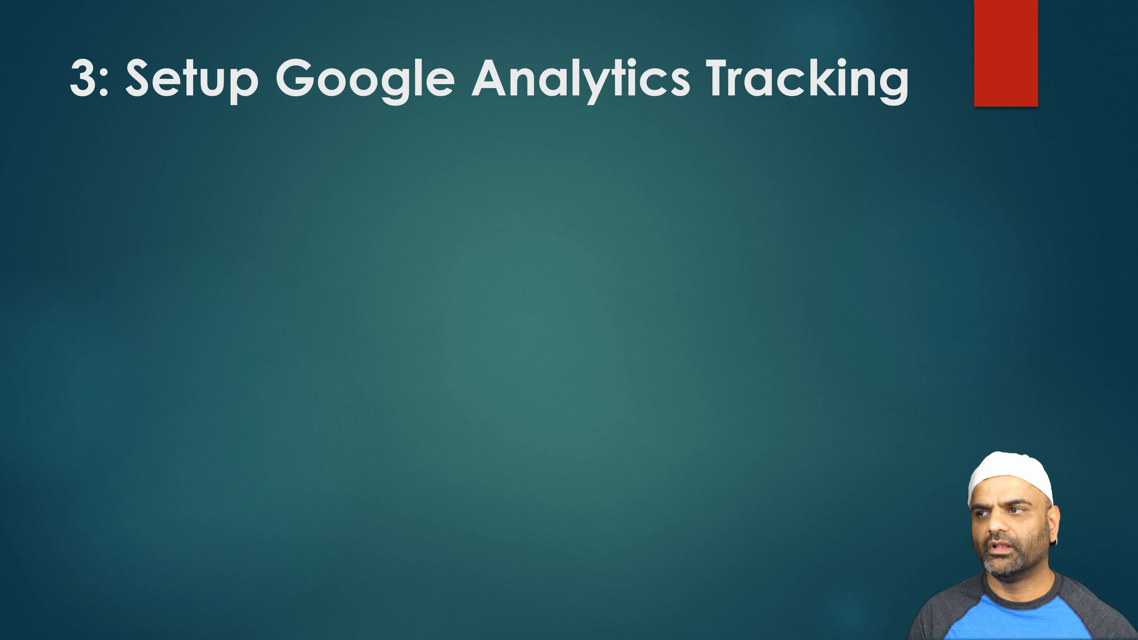
{"action": "key", "text": "Right"}
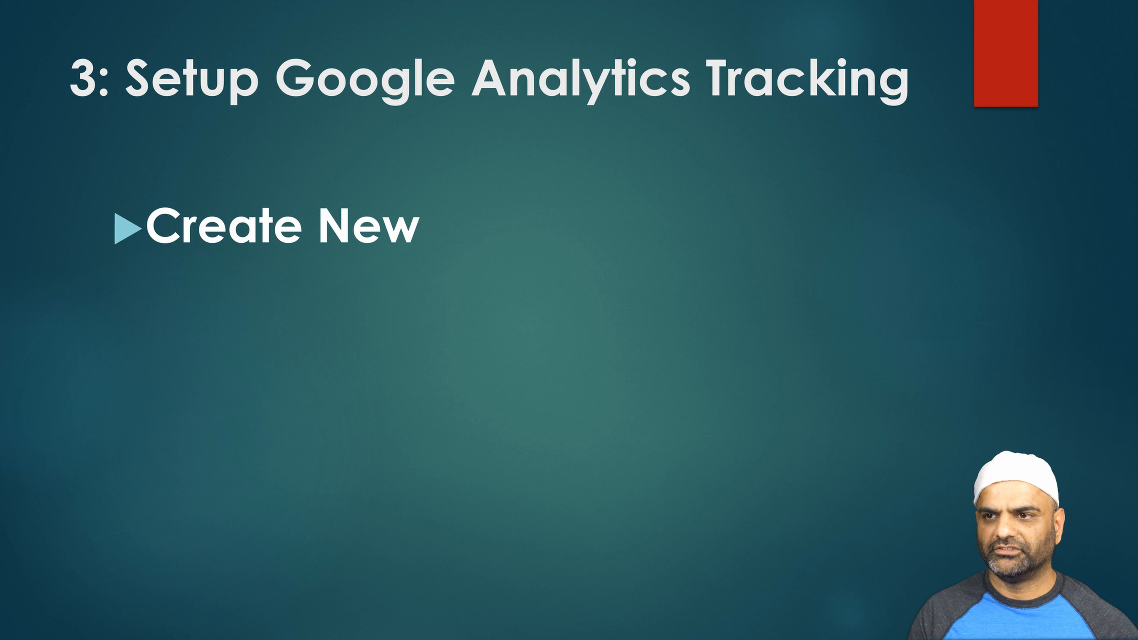
{"action": "key", "text": "Right"}
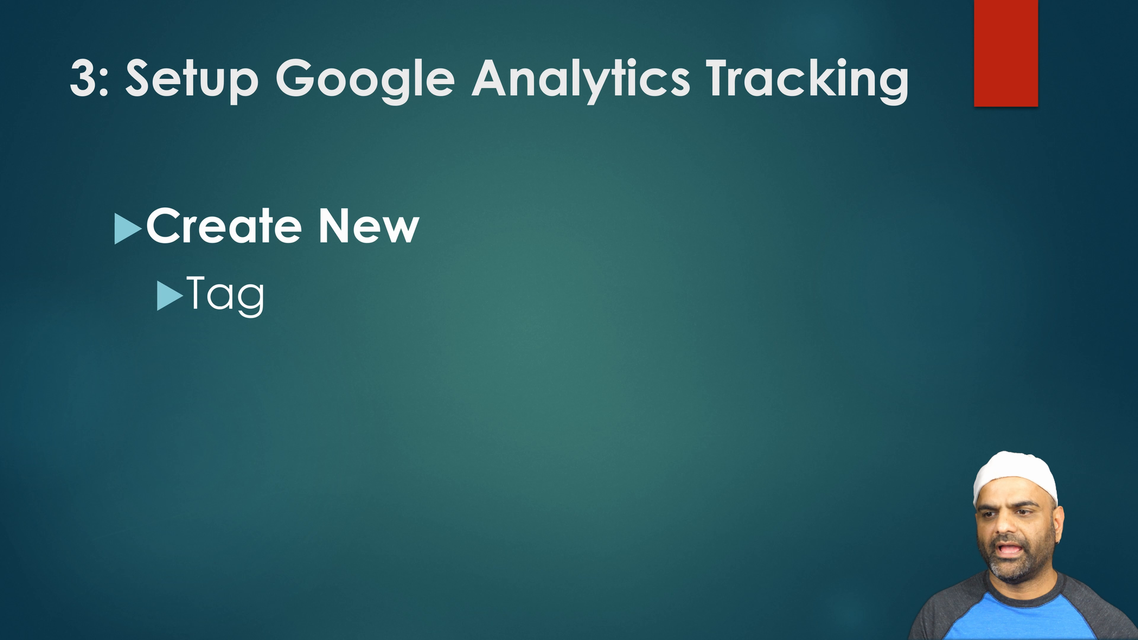
{"action": "key", "text": "Right"}
{"action": "key", "text": "Right"}
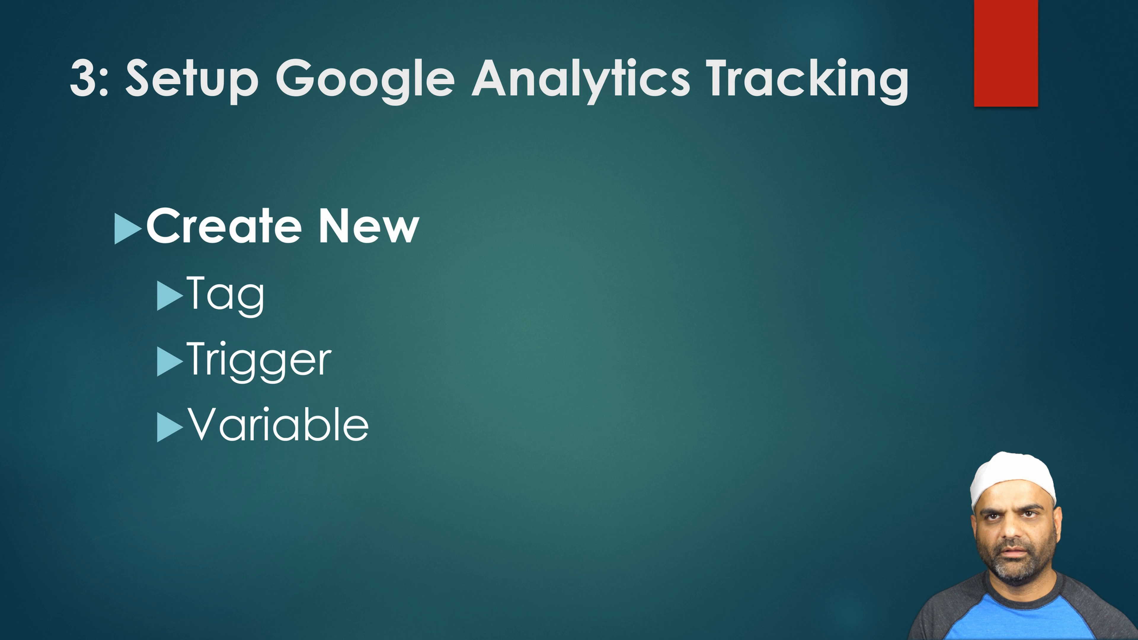
{"action": "key", "text": "Right"}
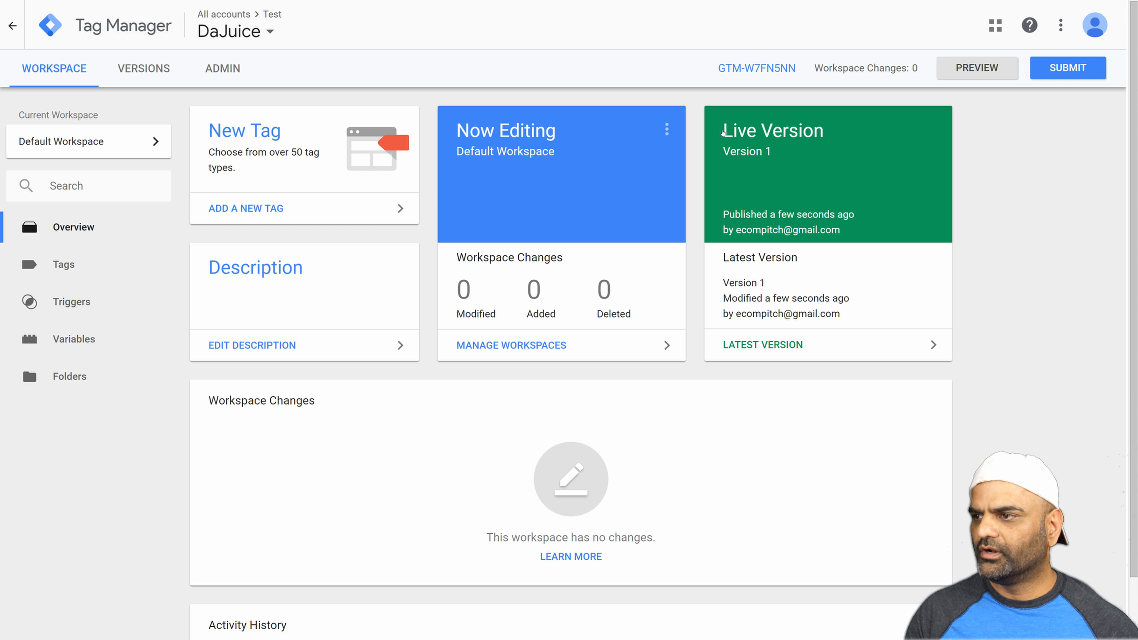
Inspect the container's live version details, return to the account list and reopen the DaJuice container.
{"action": "left_click_drag", "start_coordinate": [781, 152], "coordinate": [720, 136]}
{"action": "left_click", "coordinate": [721, 137]}
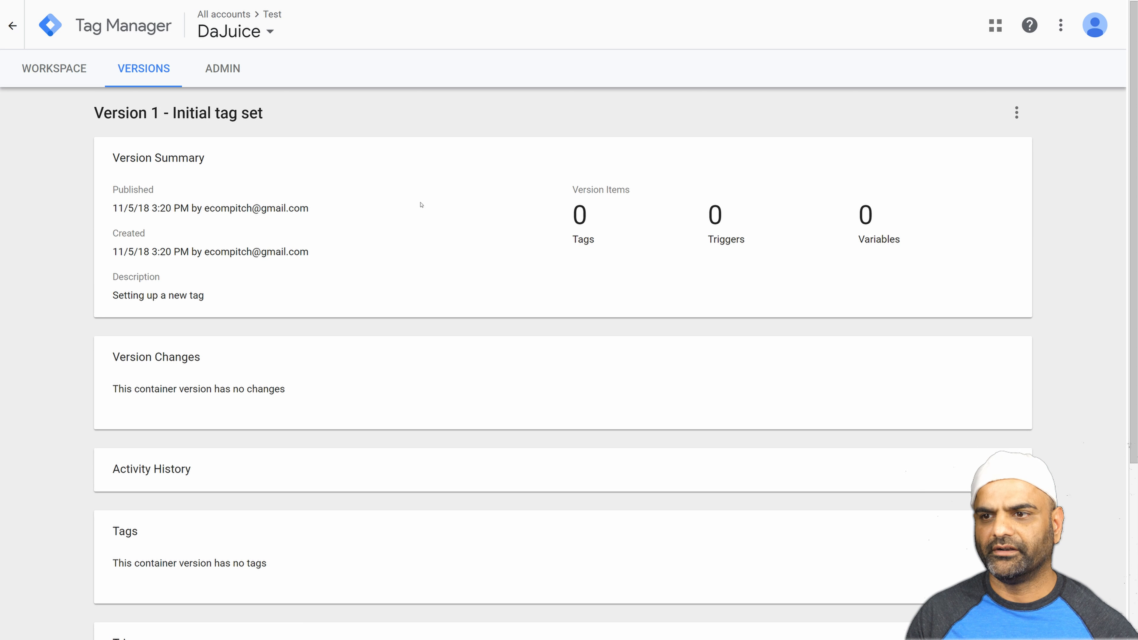
{"action": "triple_click", "coordinate": [192, 114]}
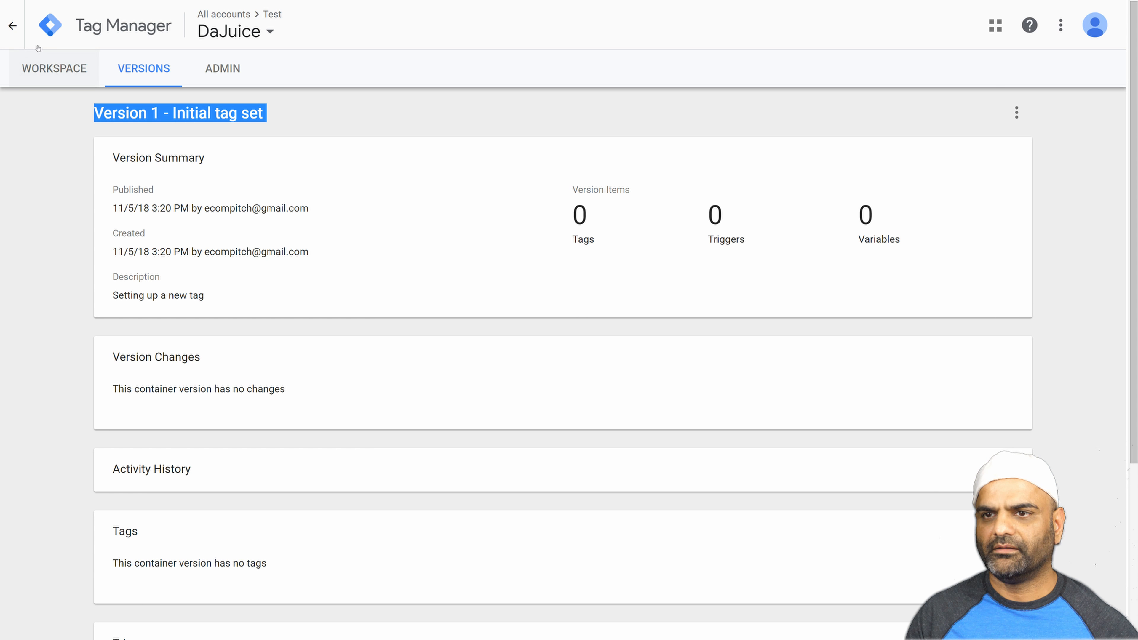
{"action": "left_click", "coordinate": [12, 26]}
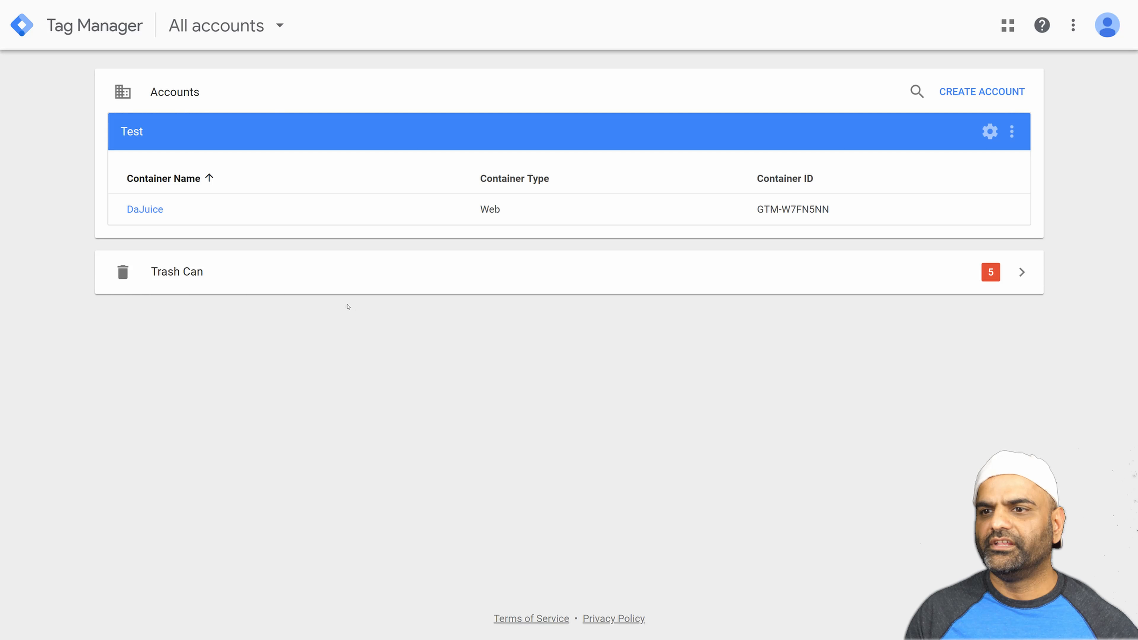
{"action": "left_click", "coordinate": [144, 209]}
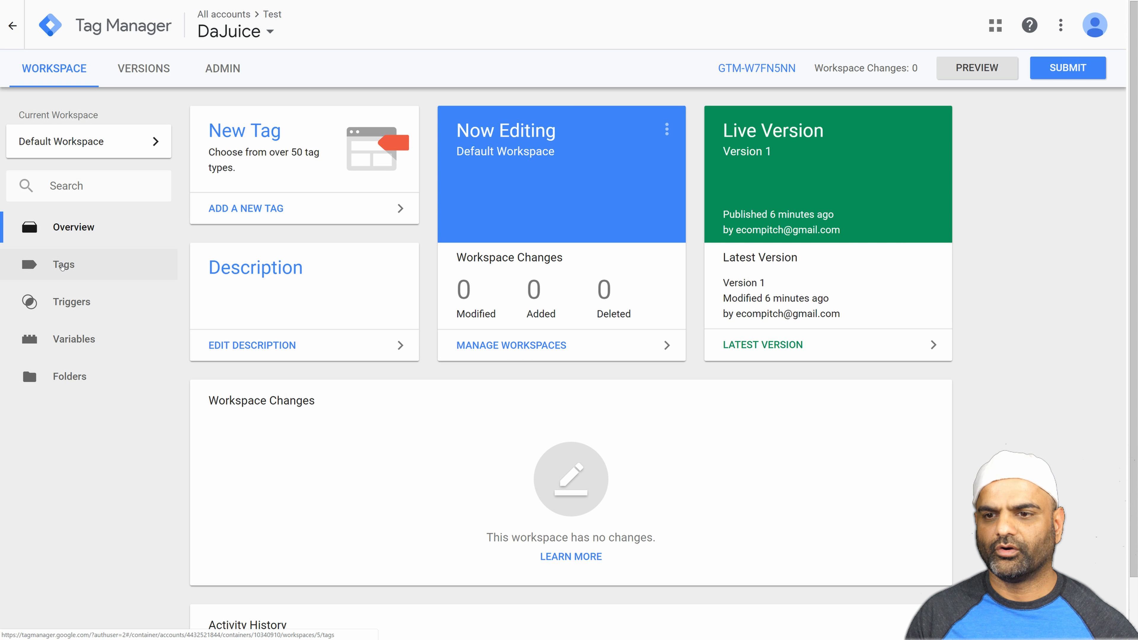
Create a new tag in the DaJuice container and name it GA-TID.
{"action": "left_click", "coordinate": [62, 265]}
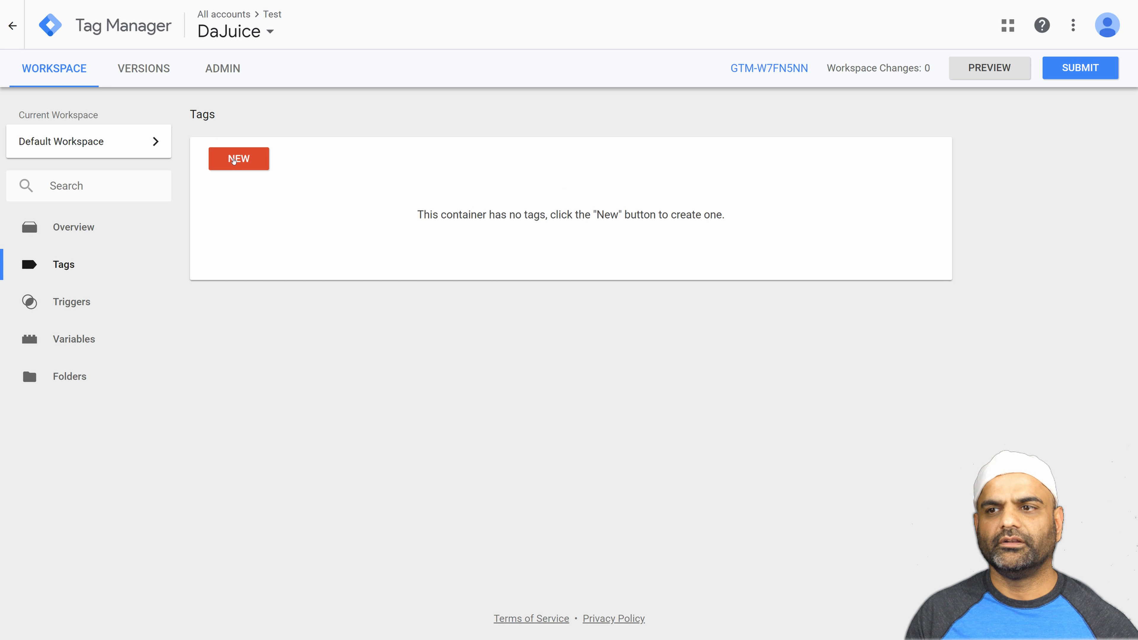
{"action": "left_click", "coordinate": [234, 161]}
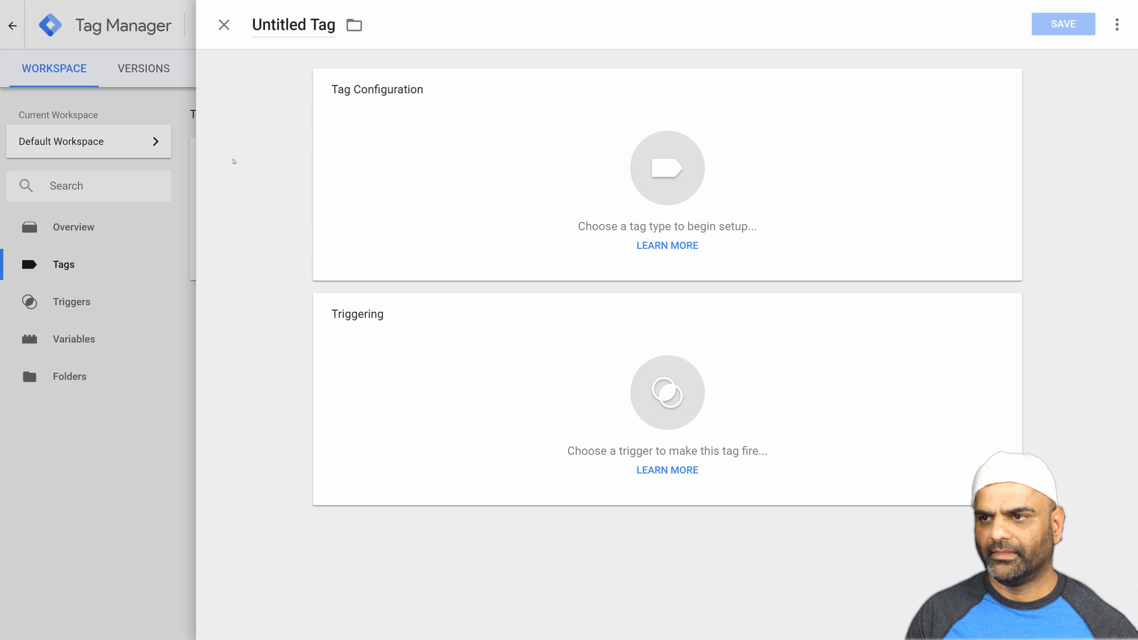
{"action": "left_click", "coordinate": [270, 23]}
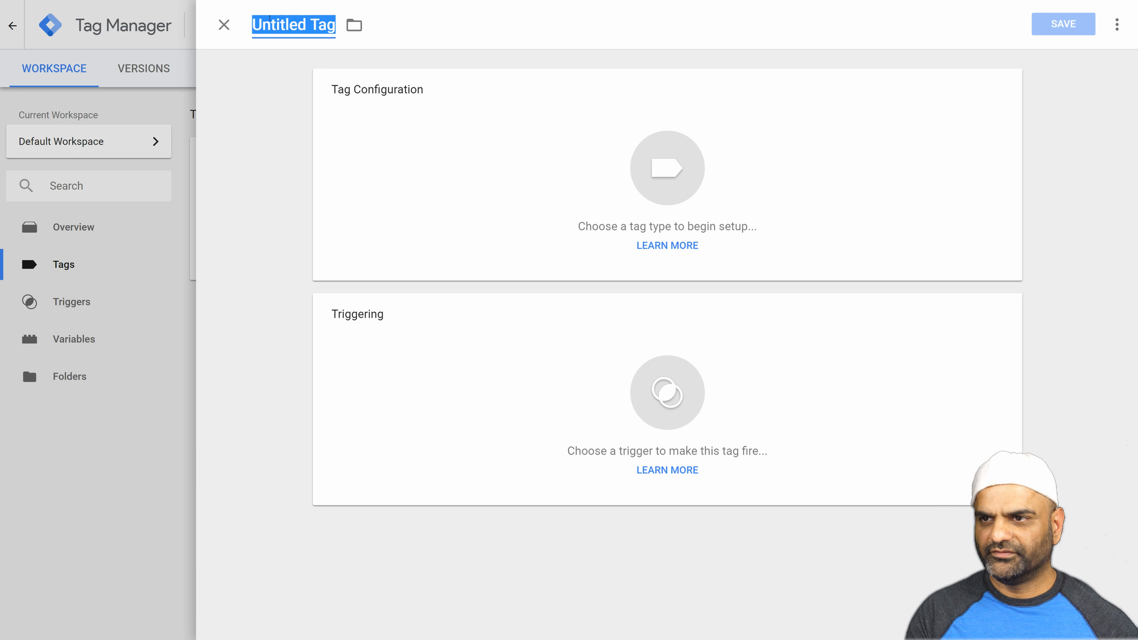
{"action": "type", "text": "GA-"}
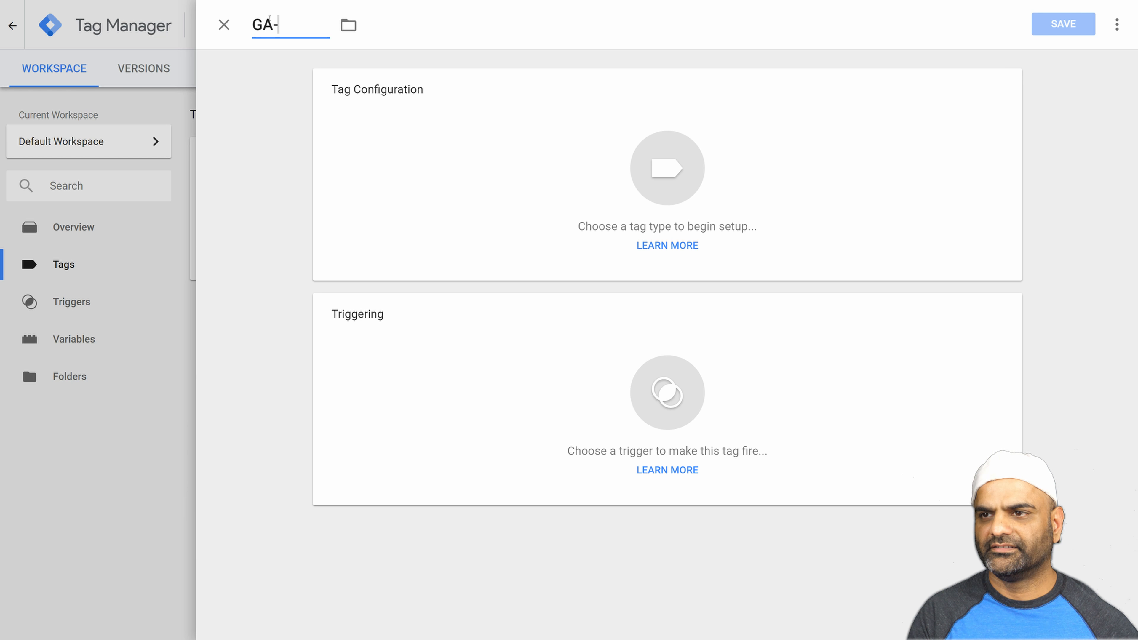
{"action": "type", "text": "TID"}
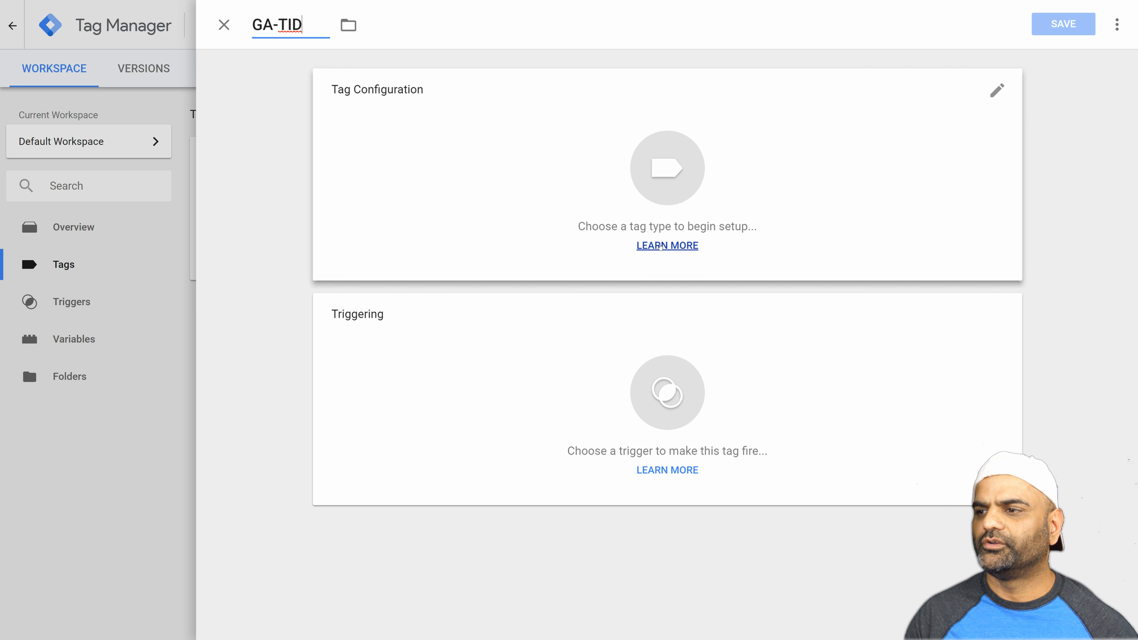
Set the tag type to Google Analytics - Universal Analytics and keep Page View as the track type.
{"action": "left_click", "coordinate": [669, 176]}
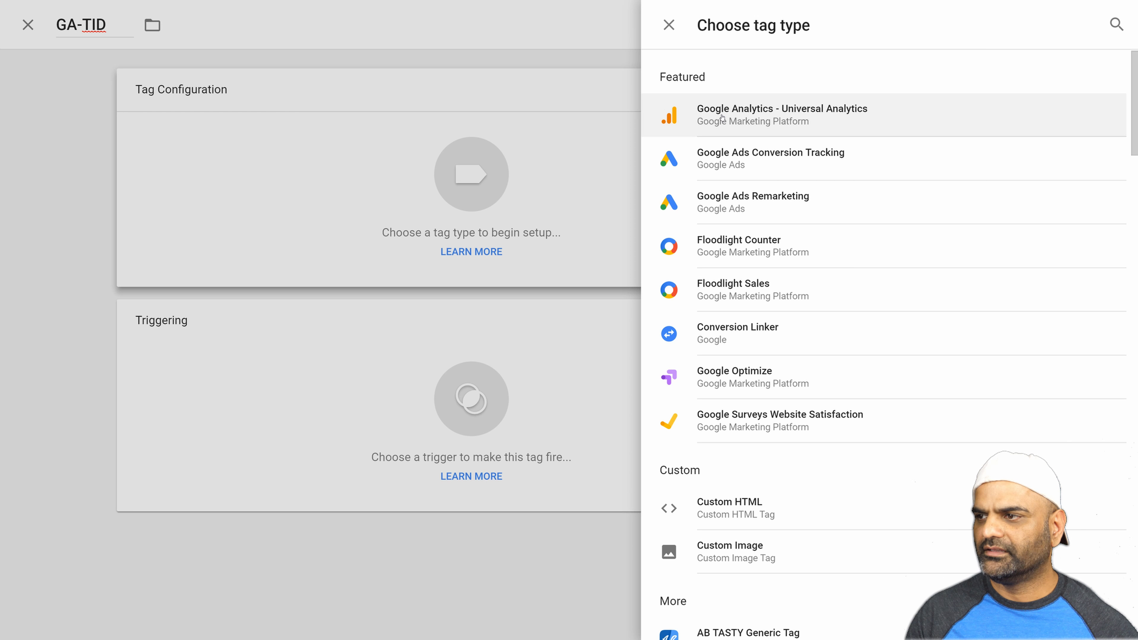
{"action": "left_click", "coordinate": [721, 118]}
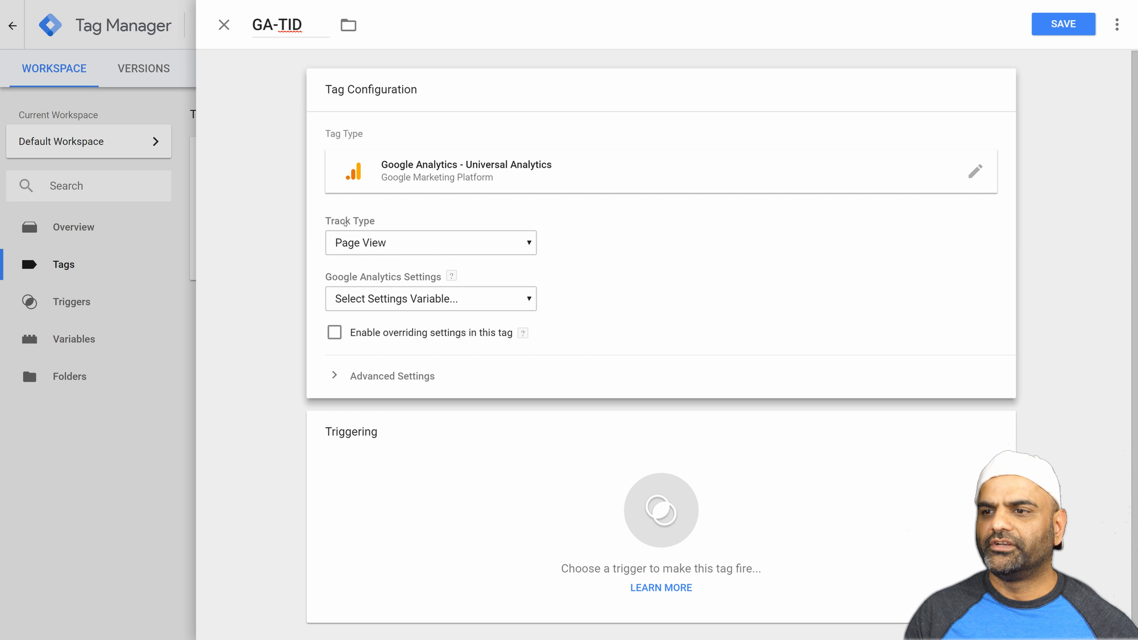
{"action": "left_click", "coordinate": [485, 241]}
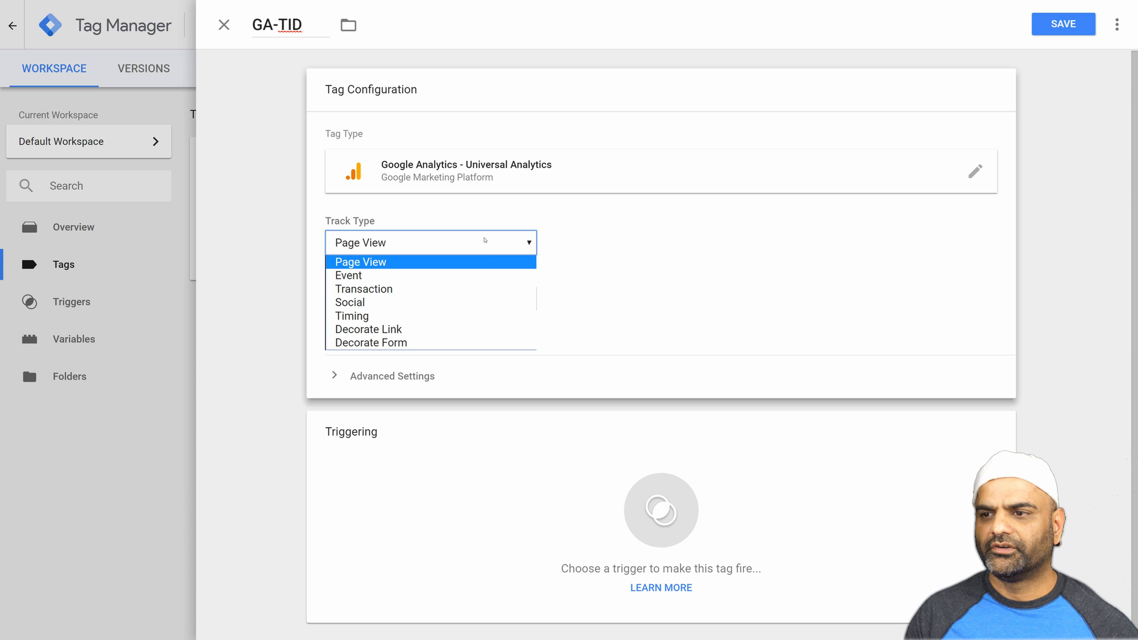
{"action": "left_click", "coordinate": [485, 241]}
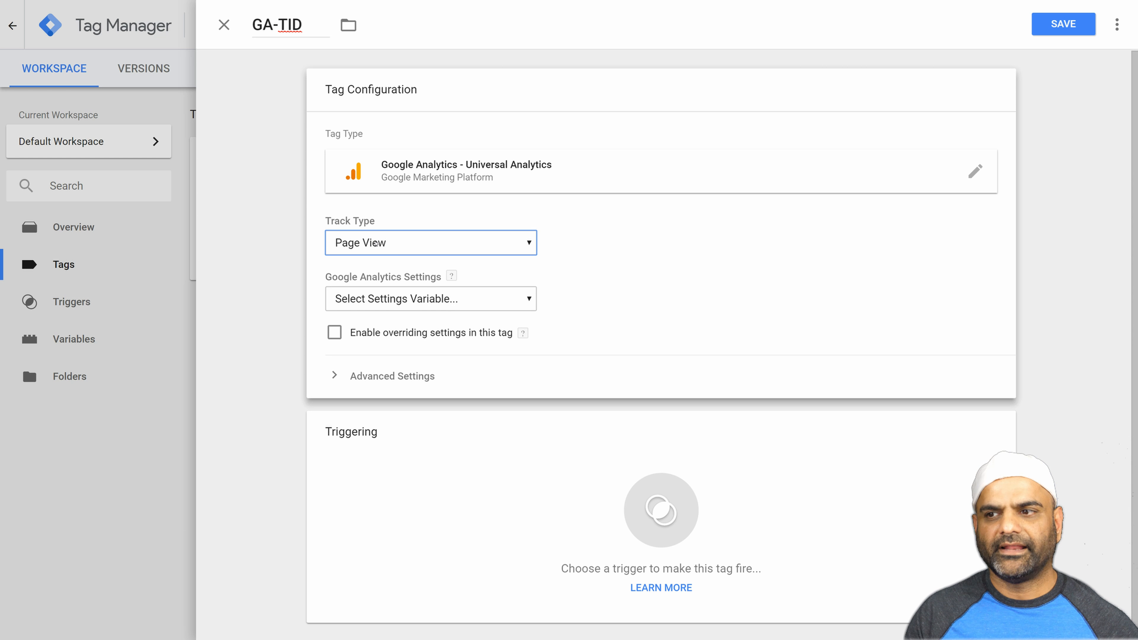
Create a new Google Analytics Settings variable for the tag's Google Analytics settings.
{"action": "left_click", "coordinate": [430, 299]}
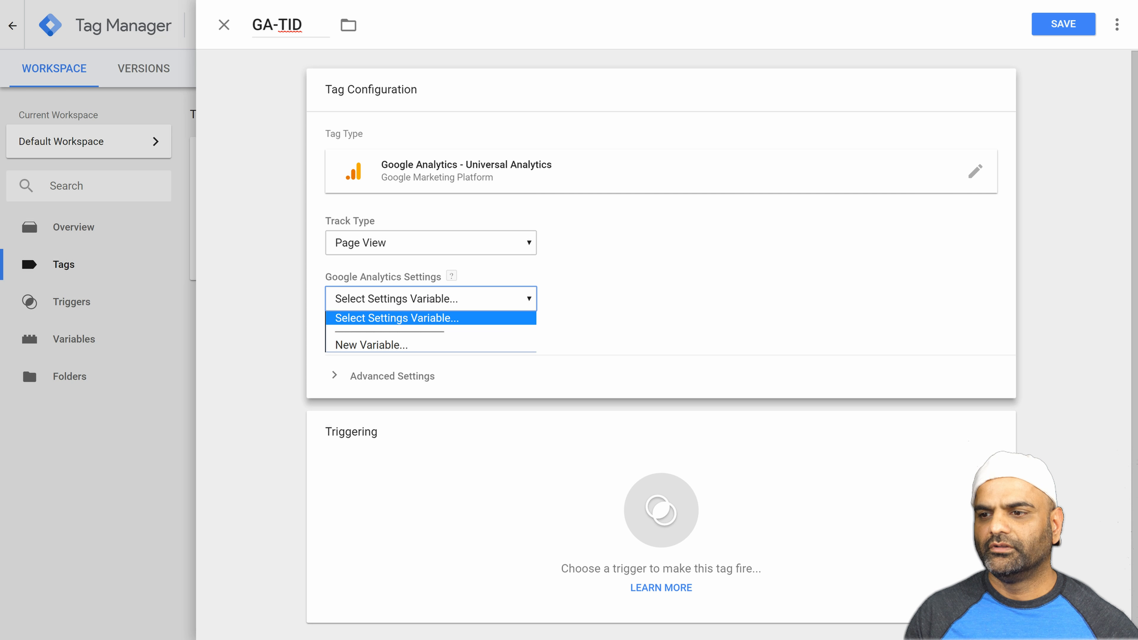
{"action": "left_click", "coordinate": [418, 344]}
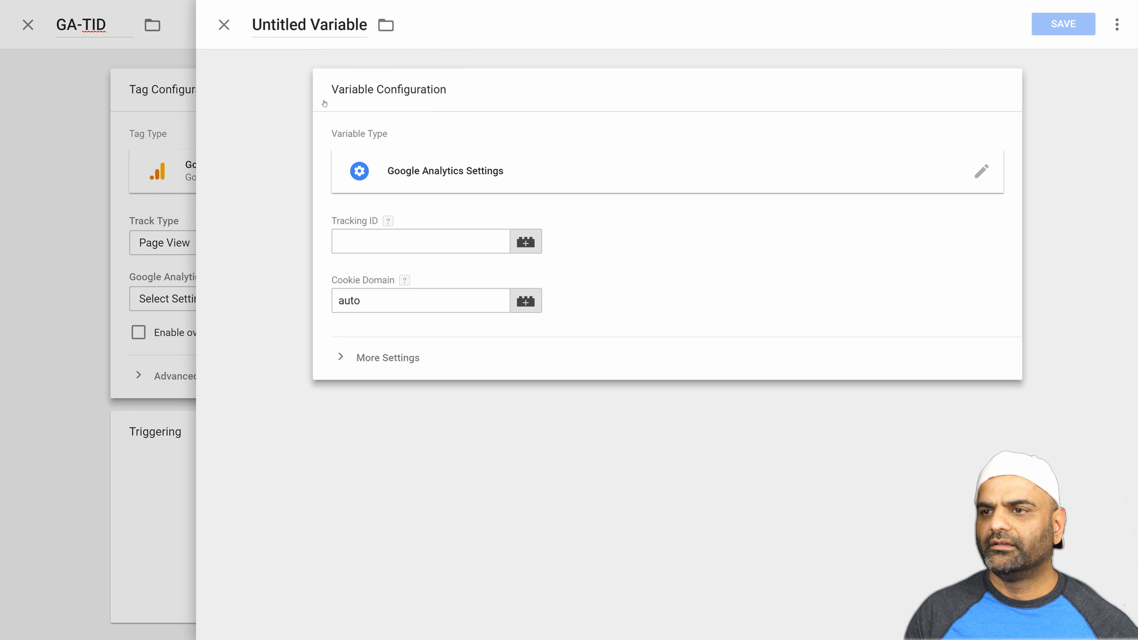
{"action": "left_click", "coordinate": [366, 247]}
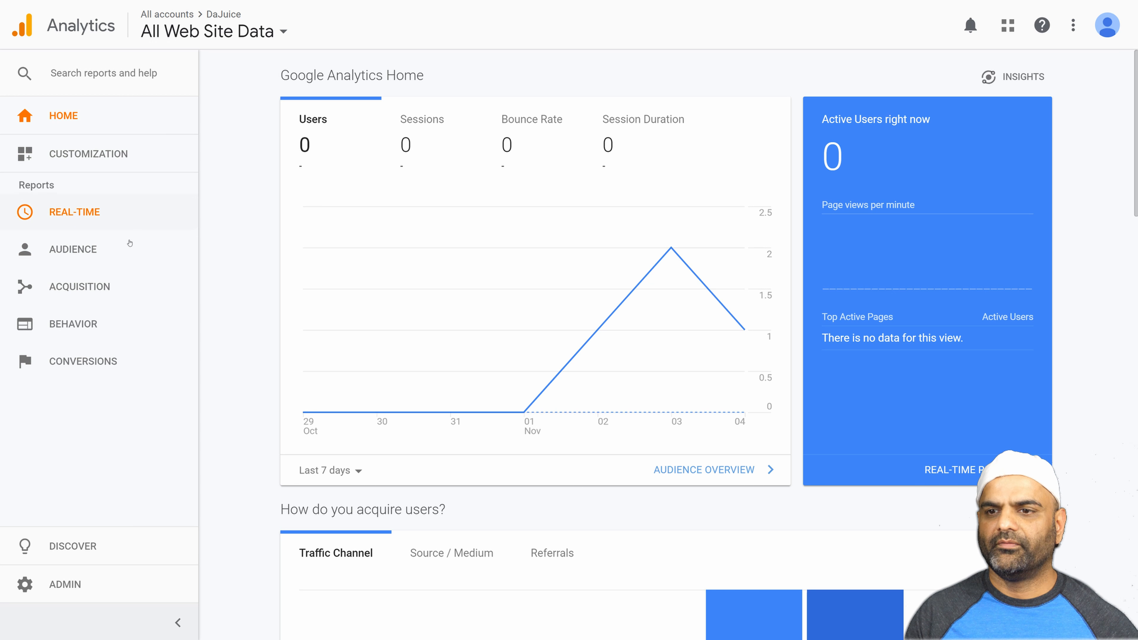
Switch to Google Analytics, copy the DaJuice property's tracking ID from its tracking code page, and paste it as the new Tag Manager variable's Tracking ID.
{"action": "left_click", "coordinate": [66, 585]}
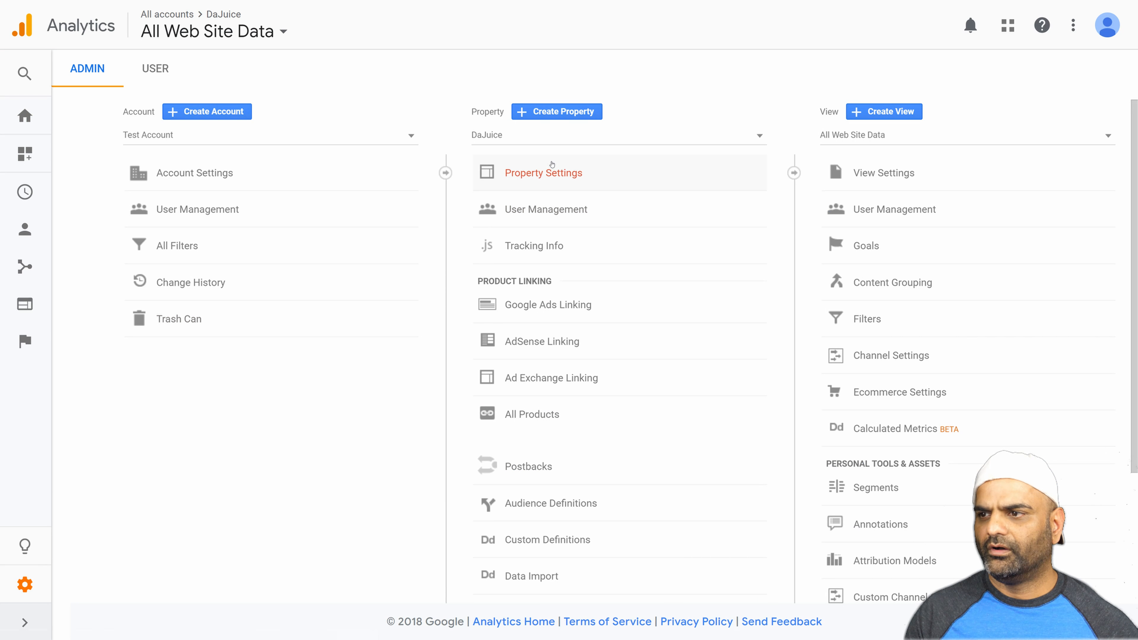
{"action": "left_click", "coordinate": [525, 253]}
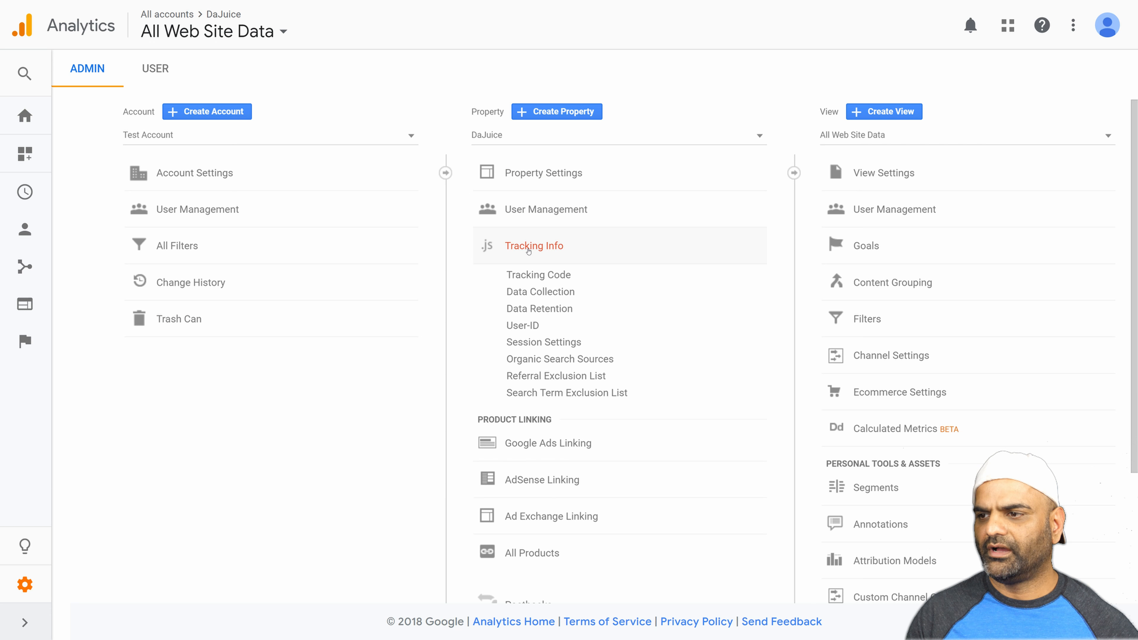
{"action": "left_click", "coordinate": [519, 279]}
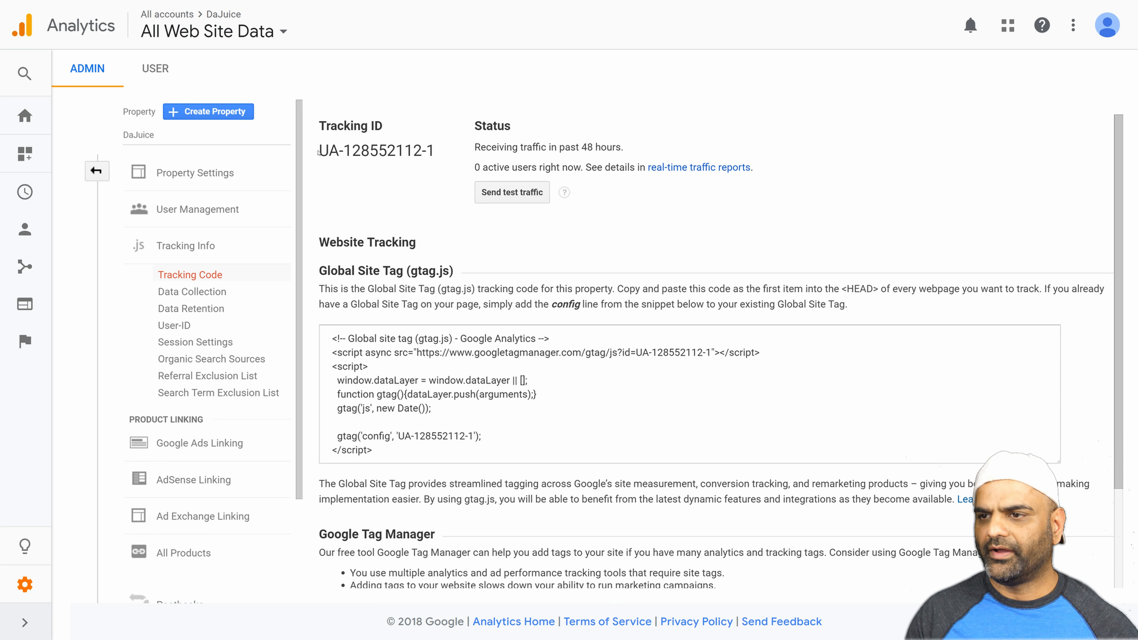
{"action": "left_click_drag", "start_coordinate": [323, 151], "coordinate": [434, 151]}
{"action": "key", "text": "ctrl+c"}
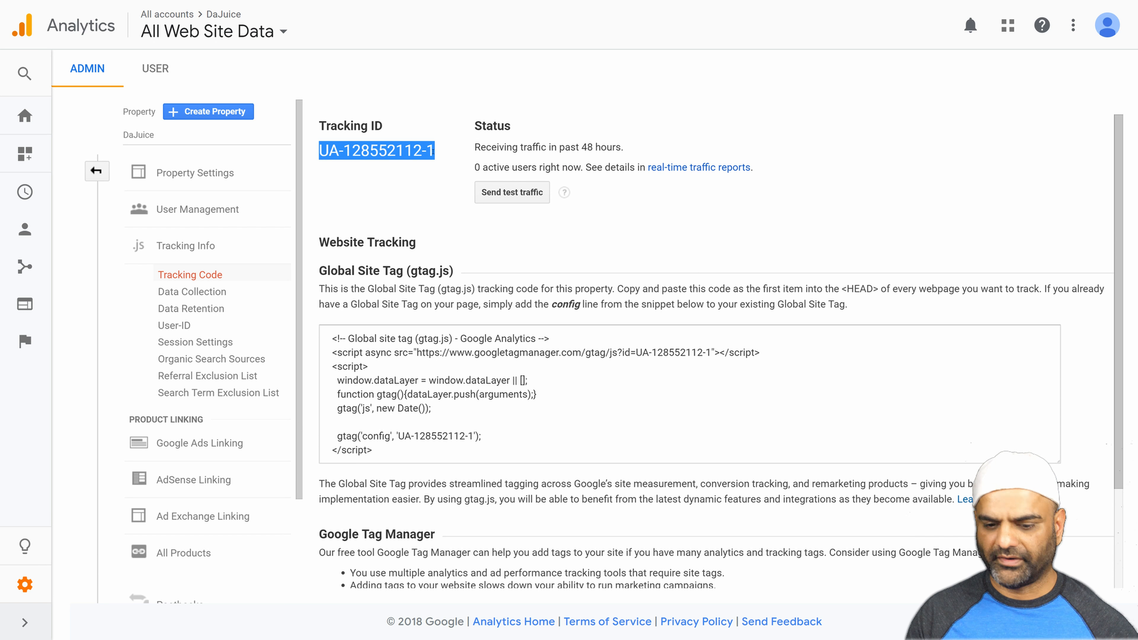
{"action": "key", "text": "ctrl+Tab"}
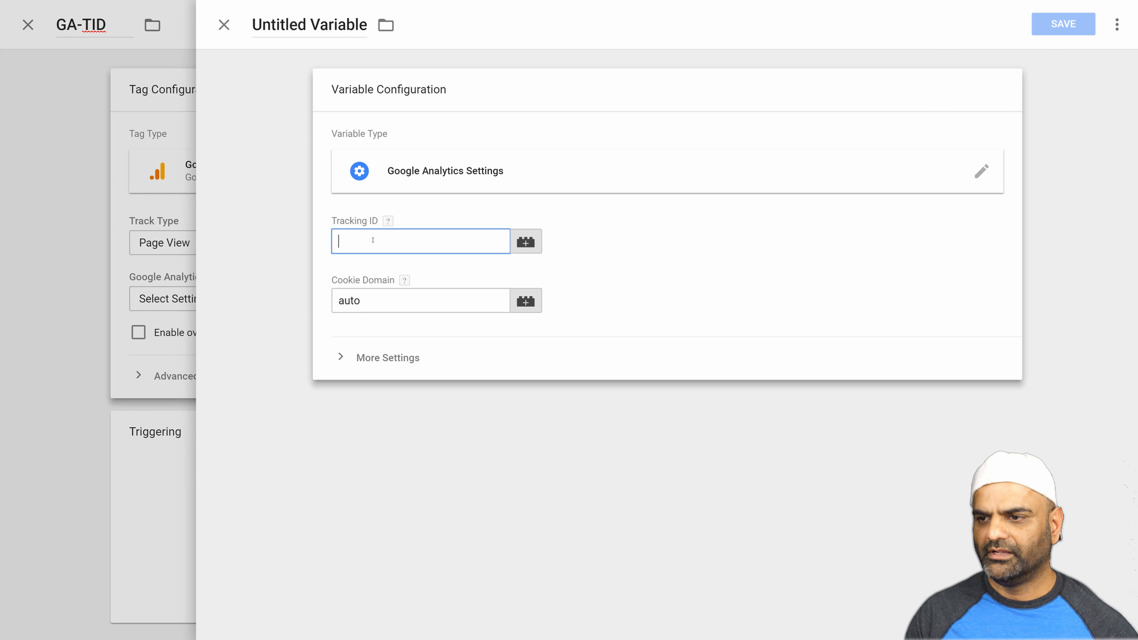
{"action": "key", "text": "ctrl+v"}
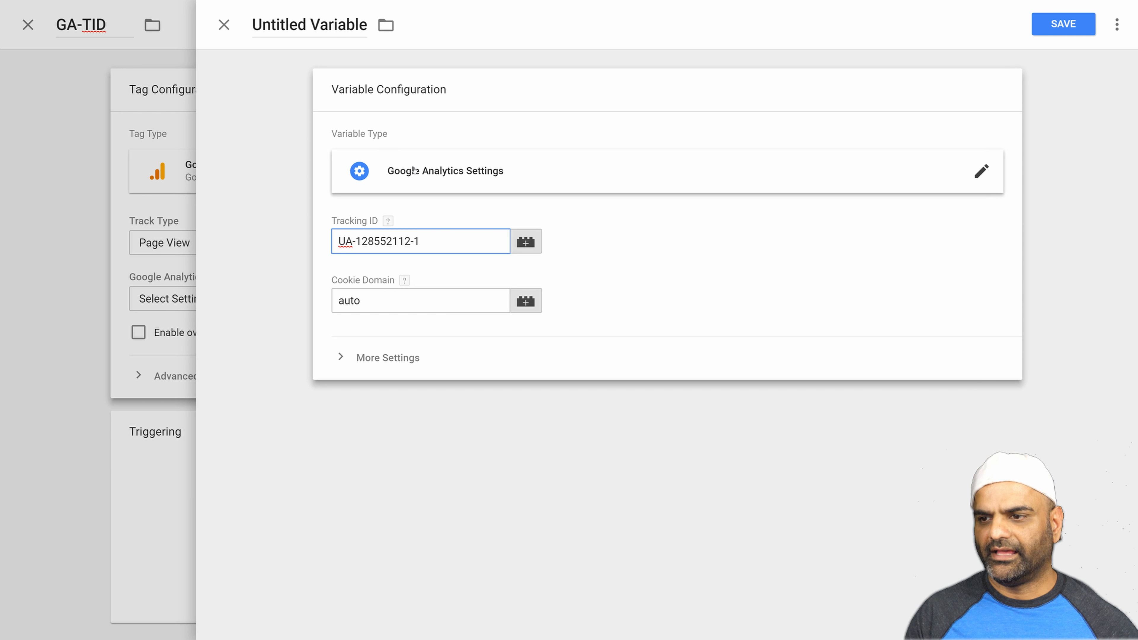
Name the Google Analytics Settings variable GA-TID, save it, and open the trigger selection for the tag.
{"action": "left_click", "coordinate": [388, 358]}
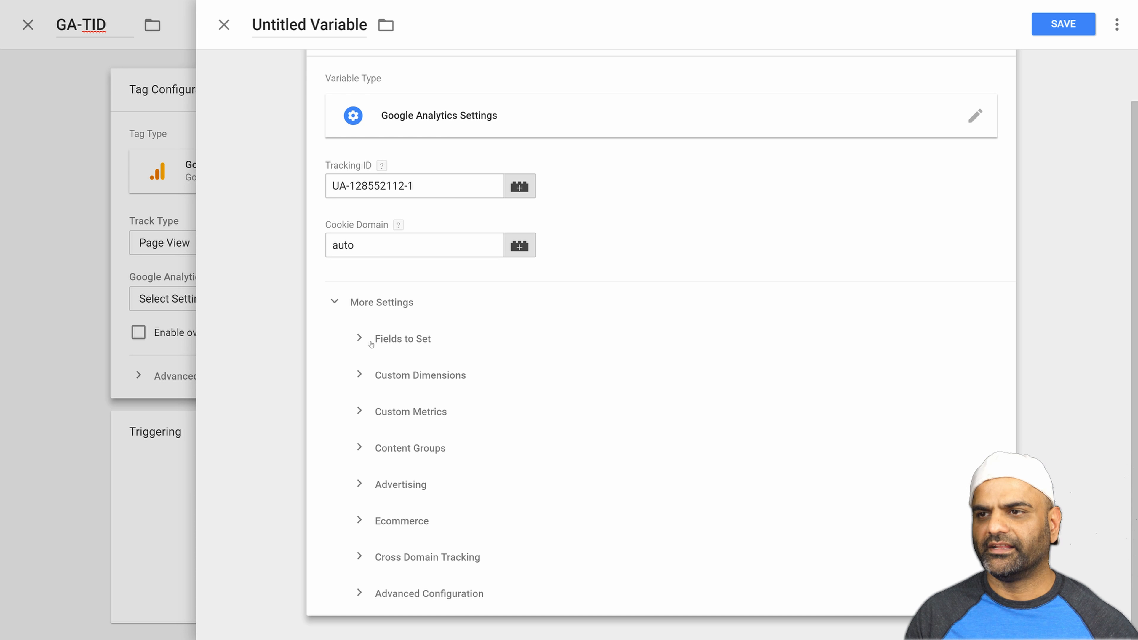
{"action": "left_click", "coordinate": [323, 35]}
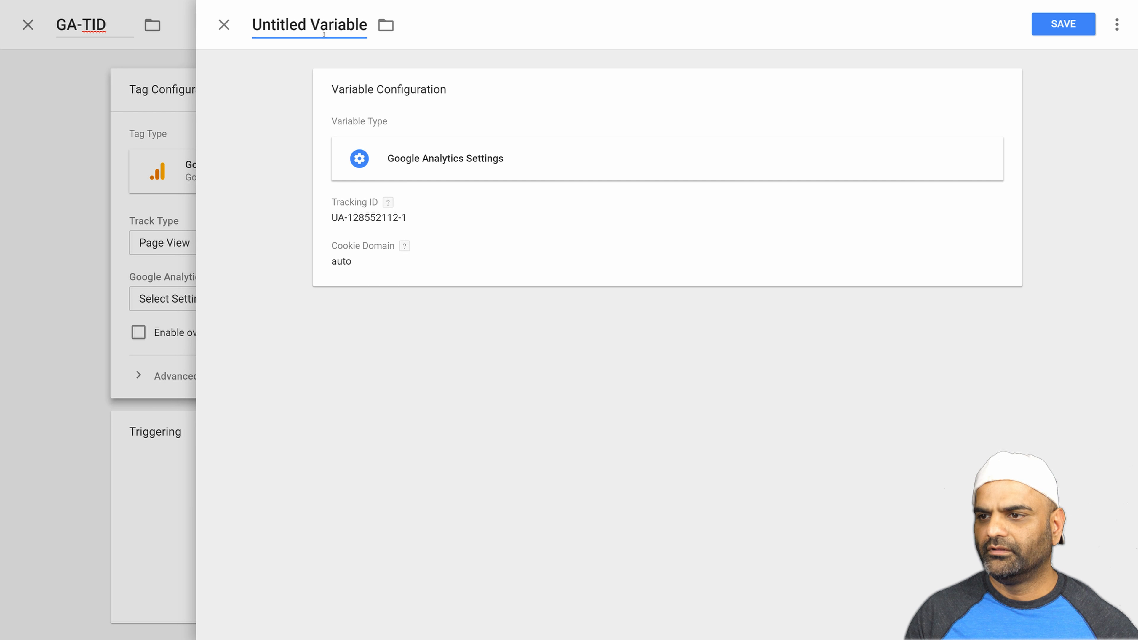
{"action": "triple_click", "coordinate": [323, 35]}
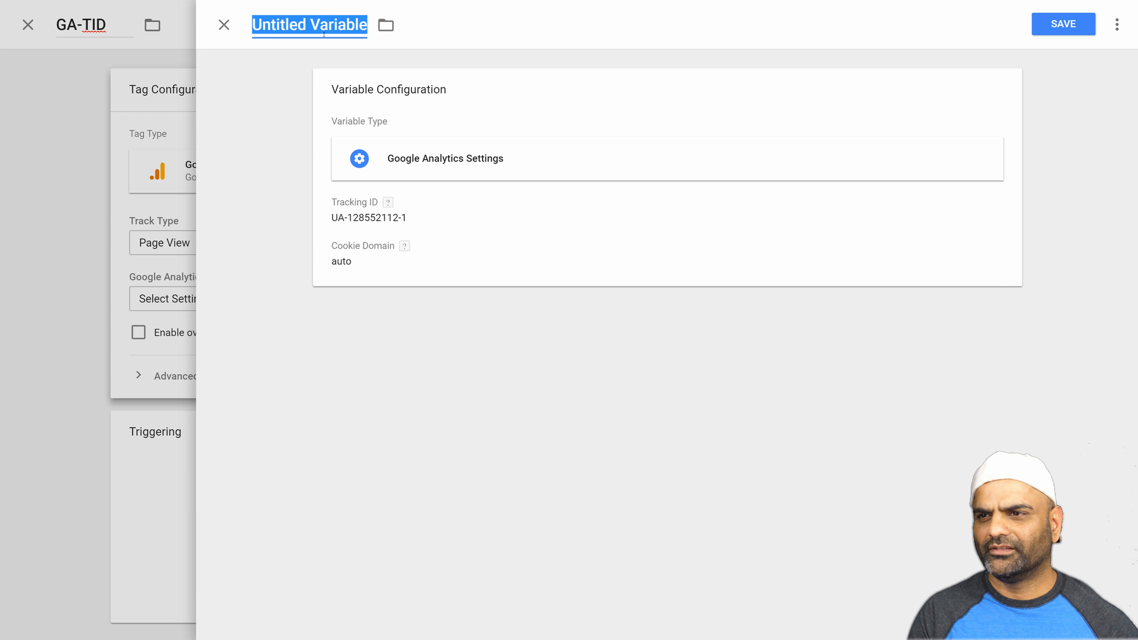
{"action": "type", "text": "GA-TID"}
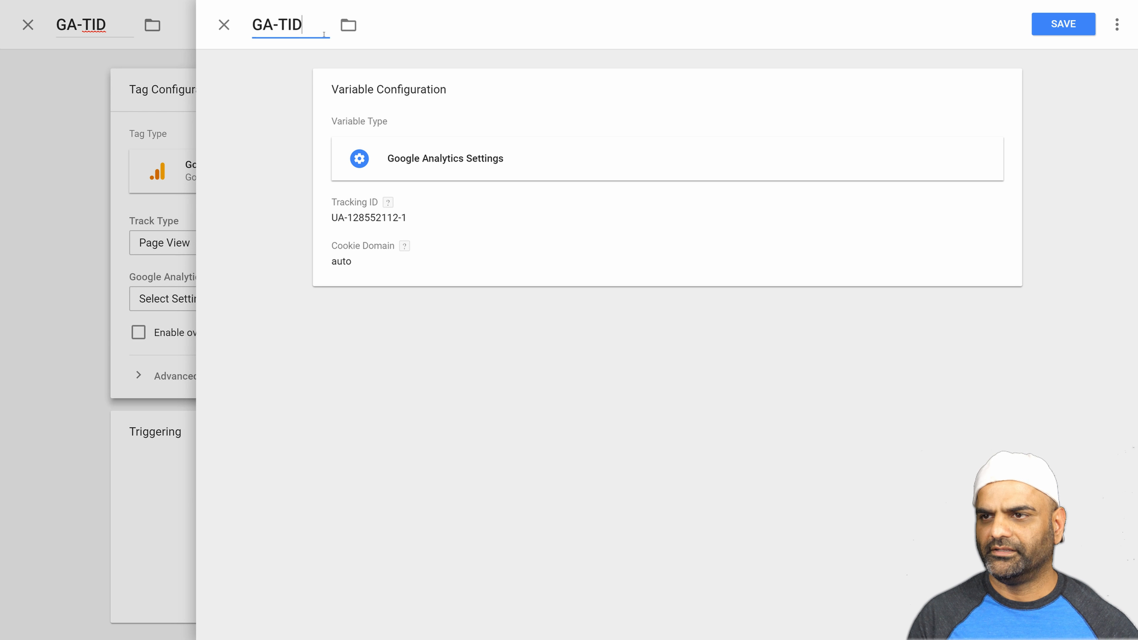
{"action": "left_click", "coordinate": [1064, 24]}
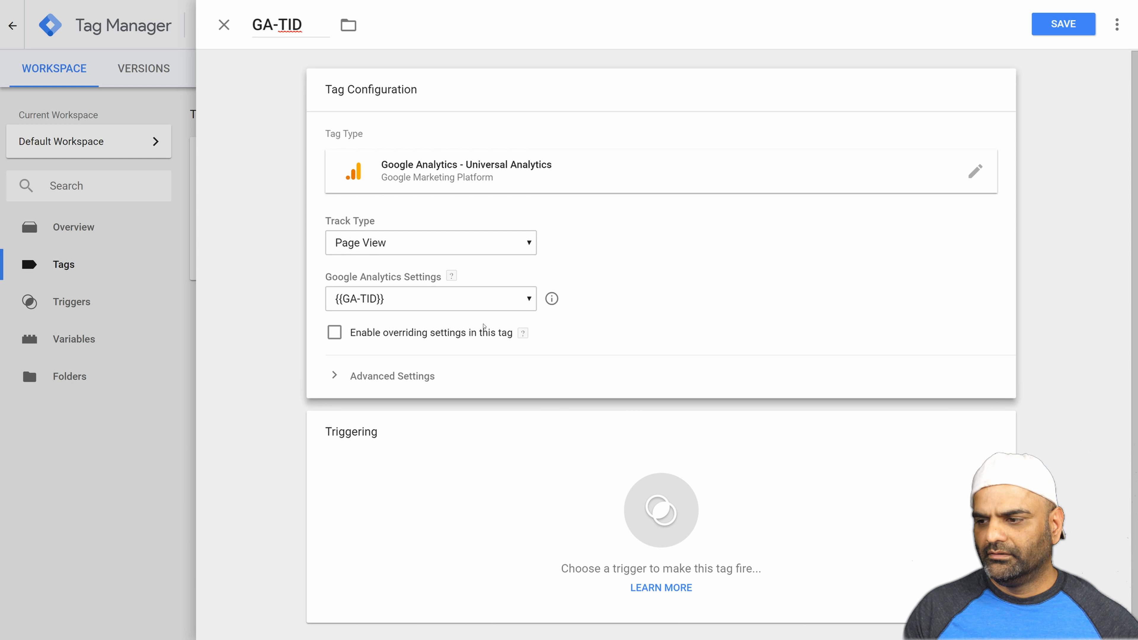
{"action": "left_click", "coordinate": [663, 510]}
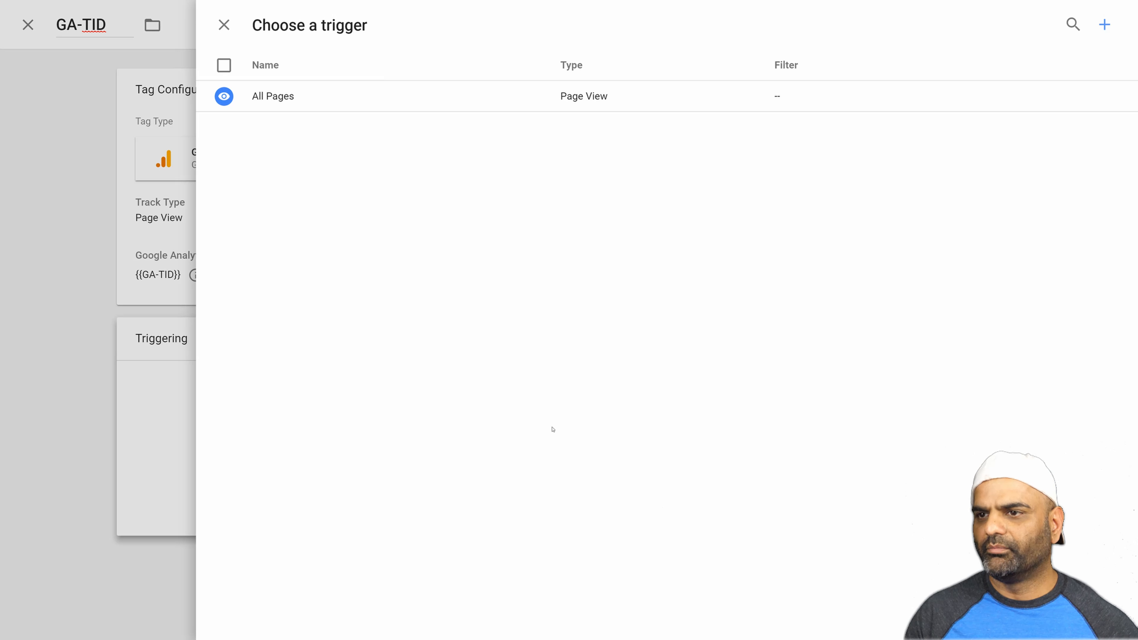
{"action": "left_click", "coordinate": [1104, 24]}
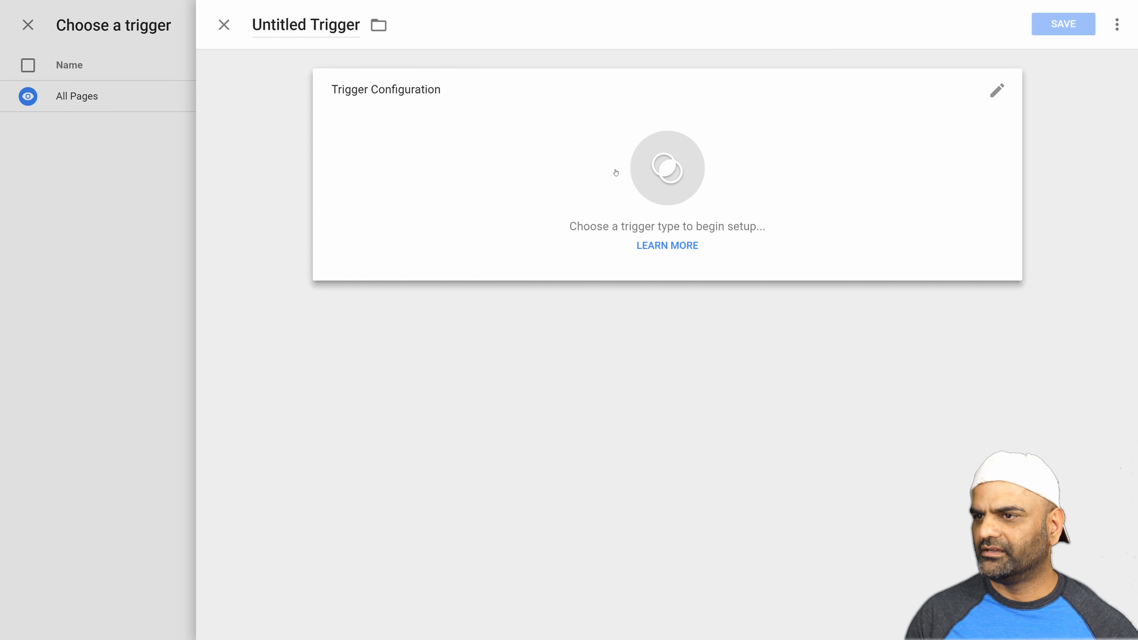
{"action": "left_click", "coordinate": [668, 169]}
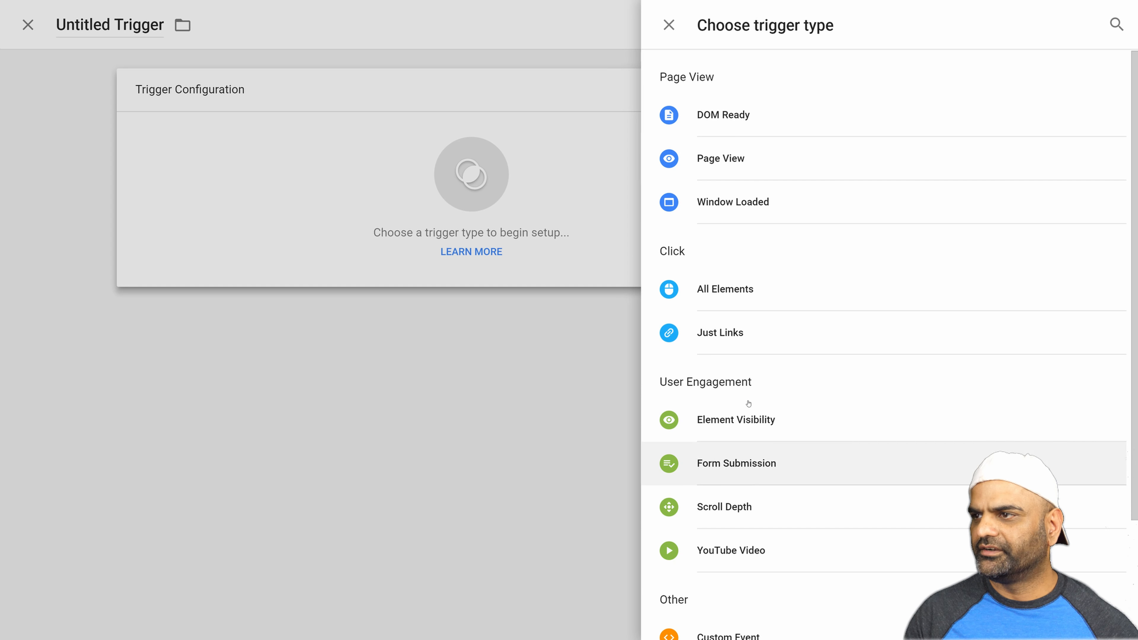
{"action": "left_click", "coordinate": [674, 26]}
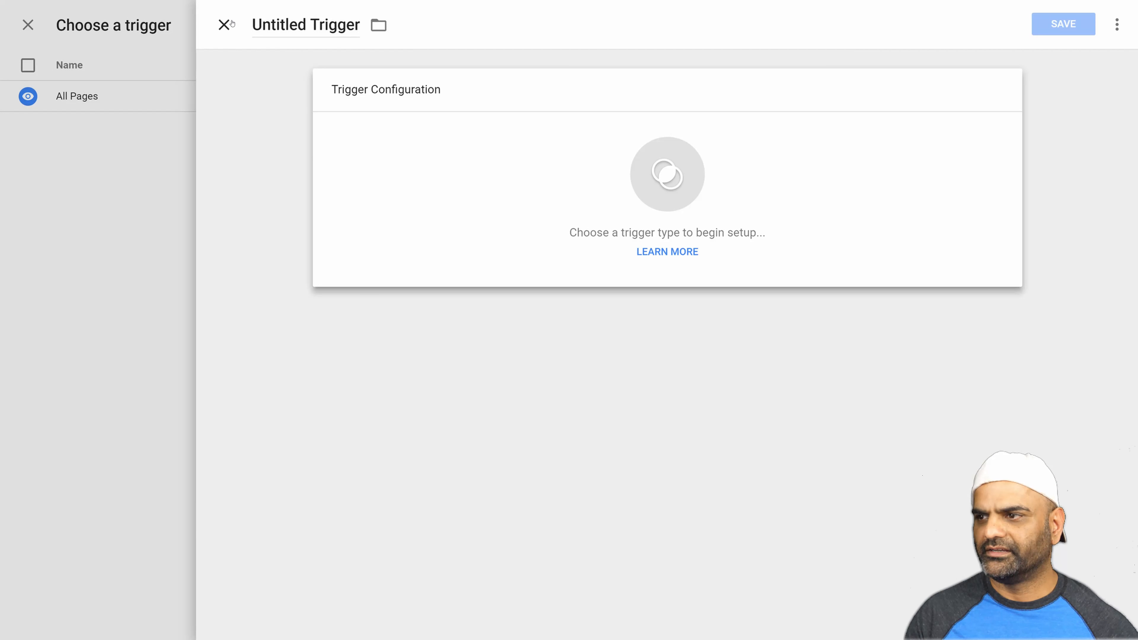
{"action": "left_click", "coordinate": [224, 25]}
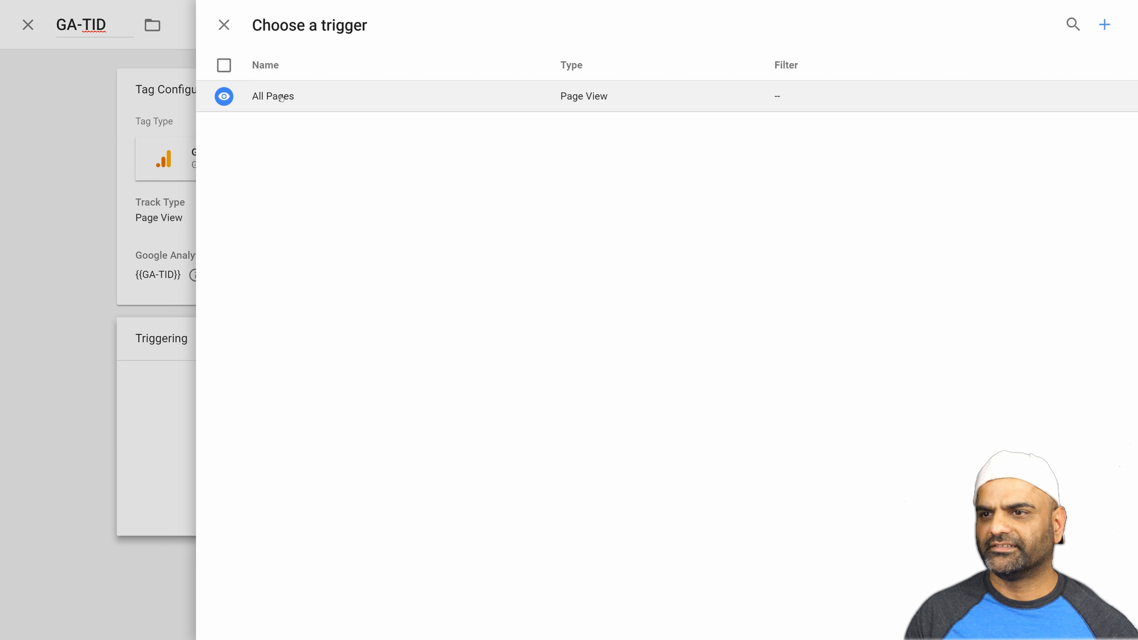
Assign the All Pages page view trigger to the GA-TID tag and save the tag.
{"action": "left_click", "coordinate": [272, 100]}
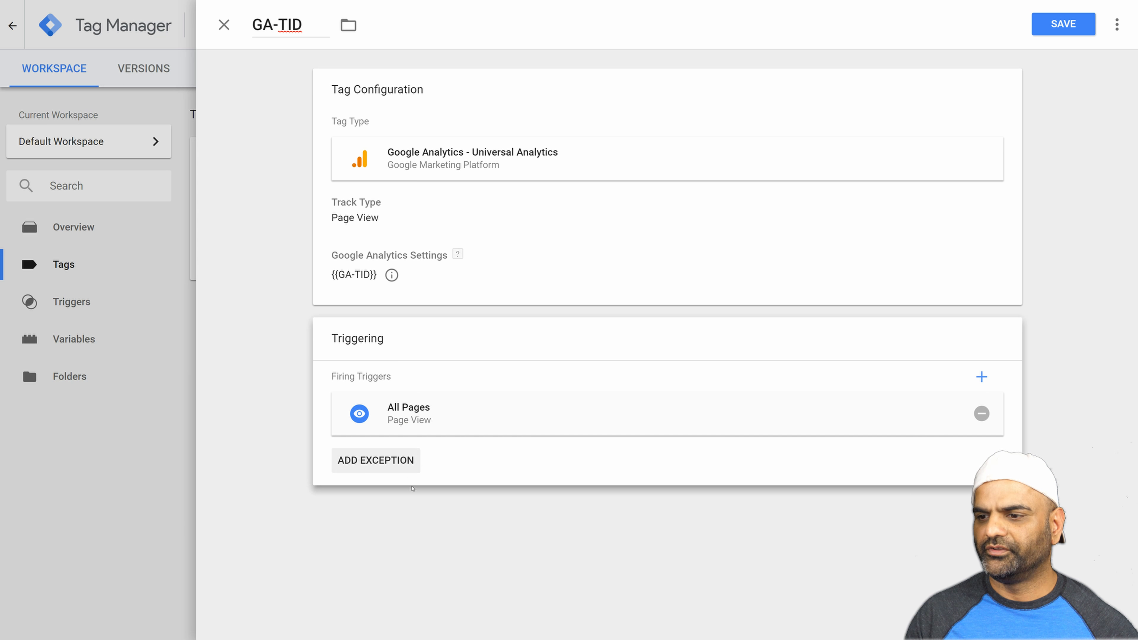
{"action": "left_click", "coordinate": [1052, 23]}
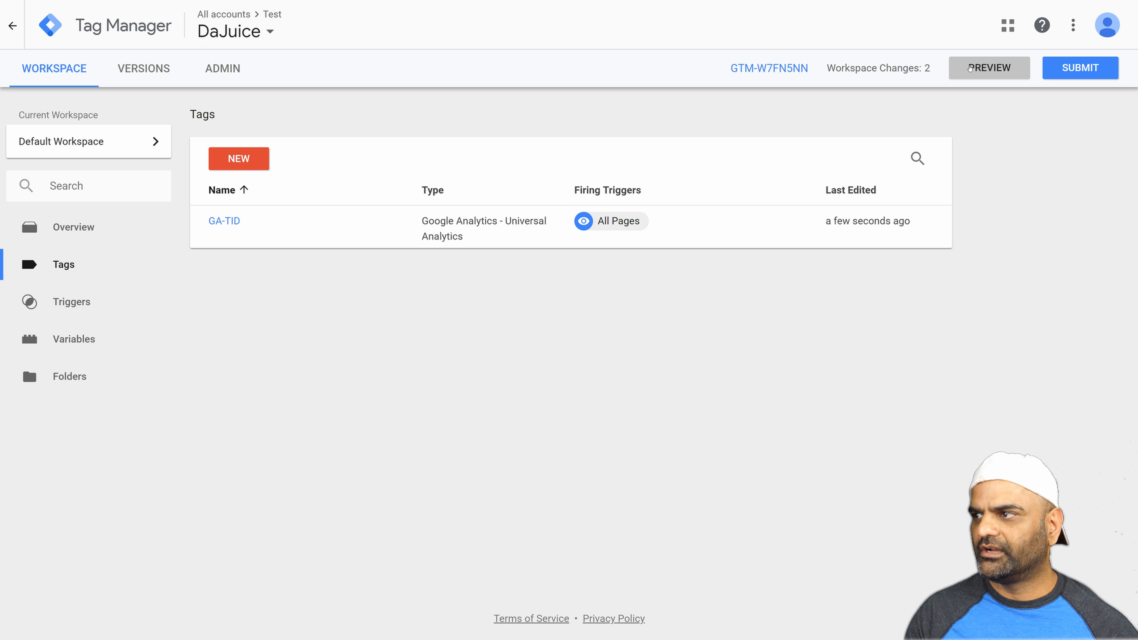
Start submitting the workspace changes and set the version name to 1.GTID.
{"action": "left_click", "coordinate": [1064, 67]}
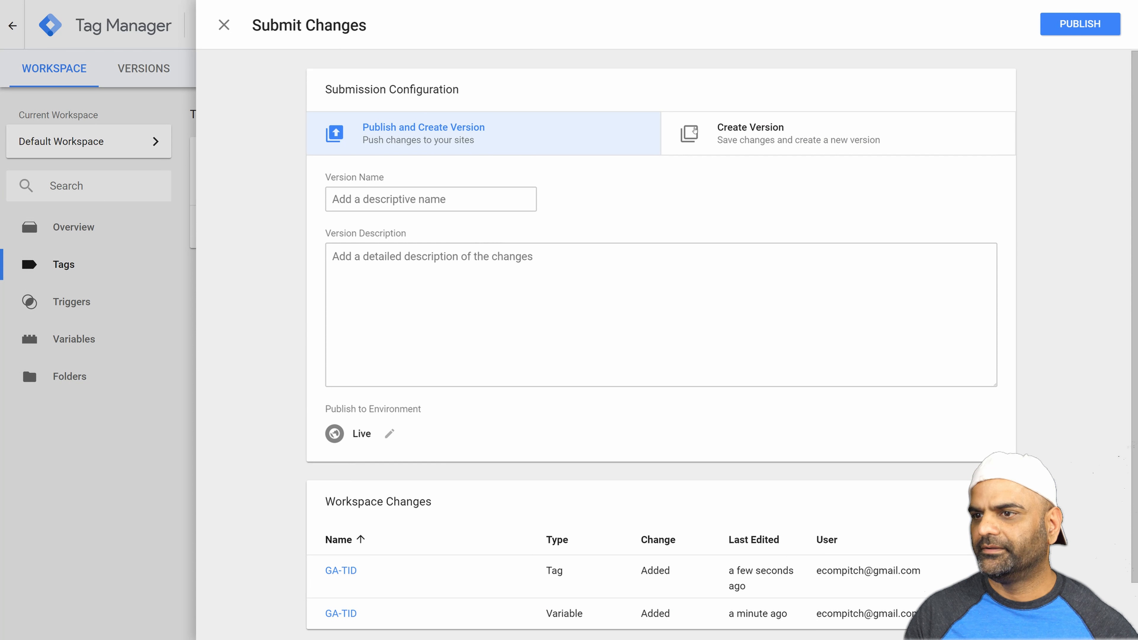
{"action": "left_click", "coordinate": [434, 198]}
{"action": "type", "text": "Ad"}
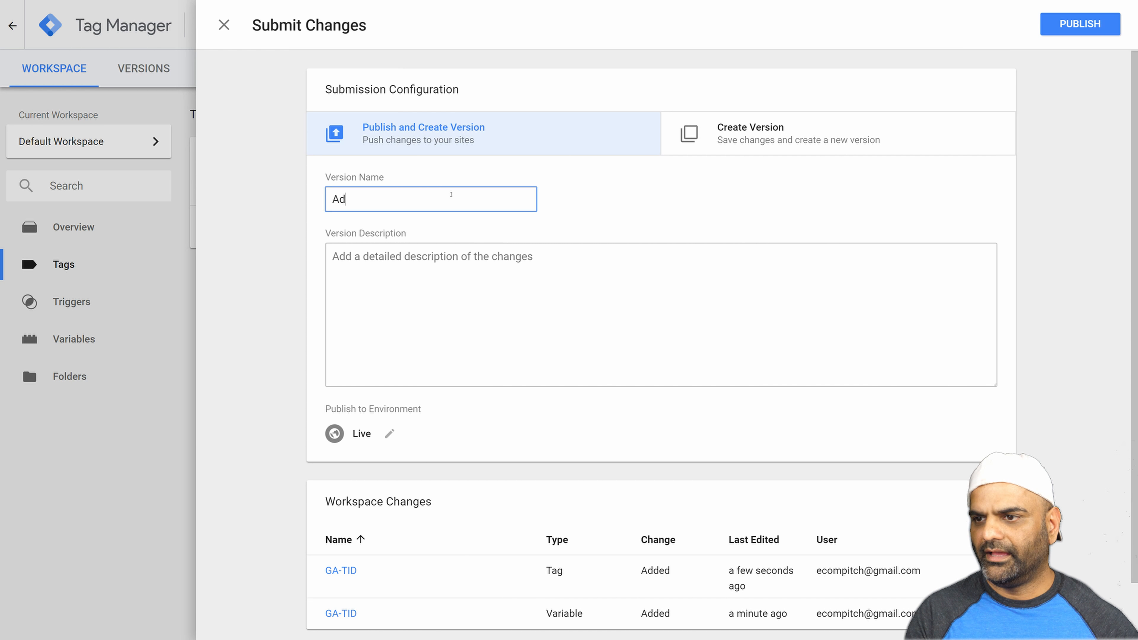
{"action": "type", "text": "ded GTID"}
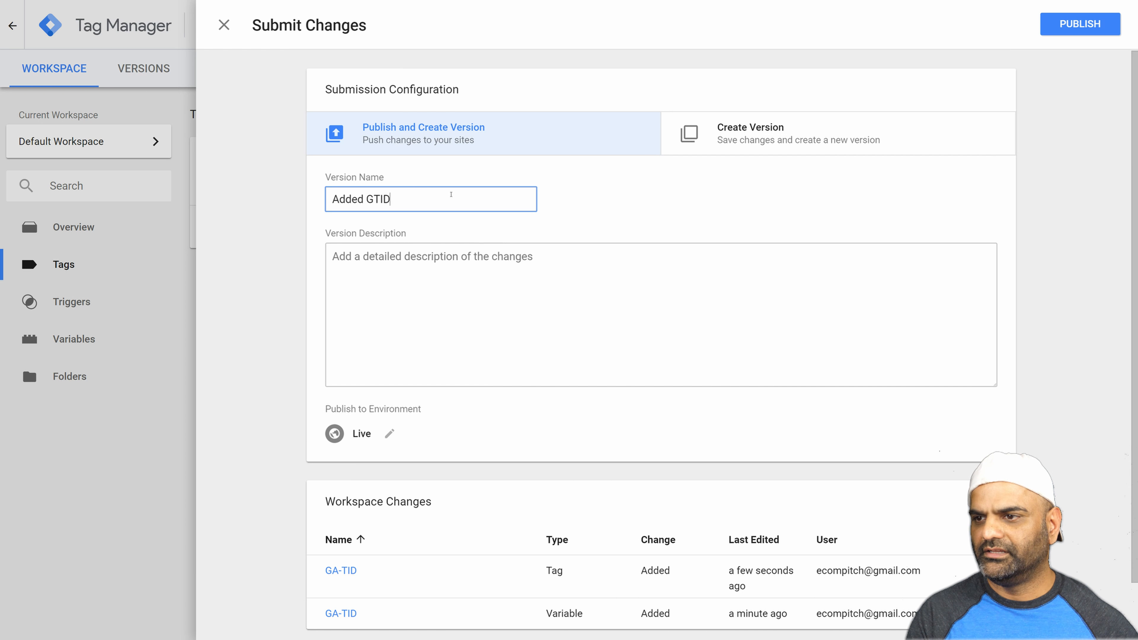
{"action": "type", "text": " to container"}
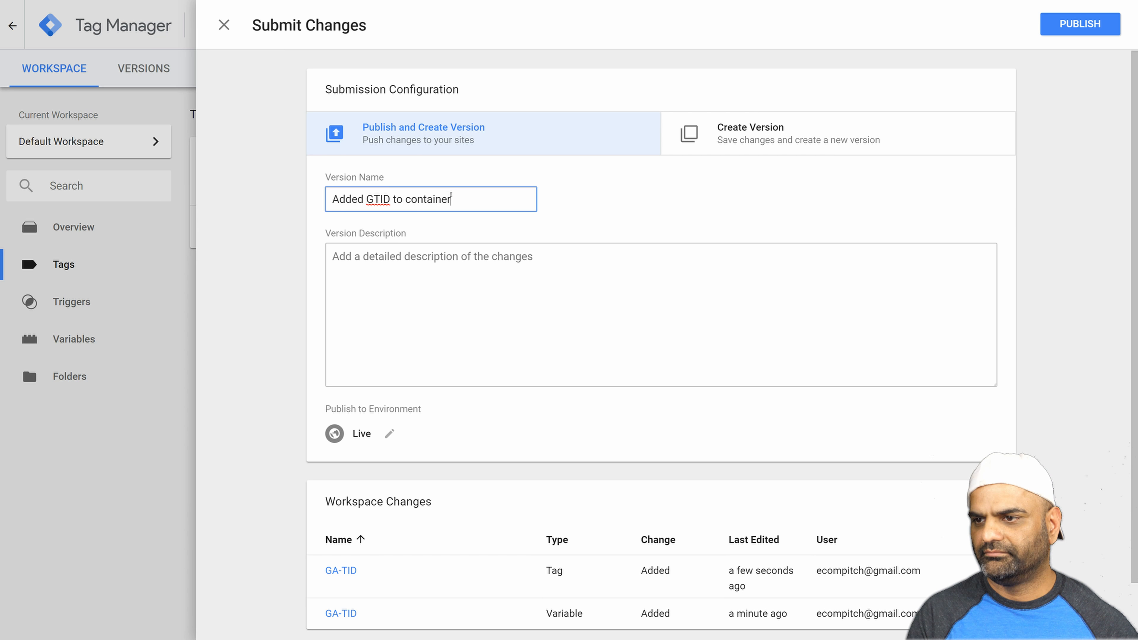
{"action": "key", "text": "Tab"}
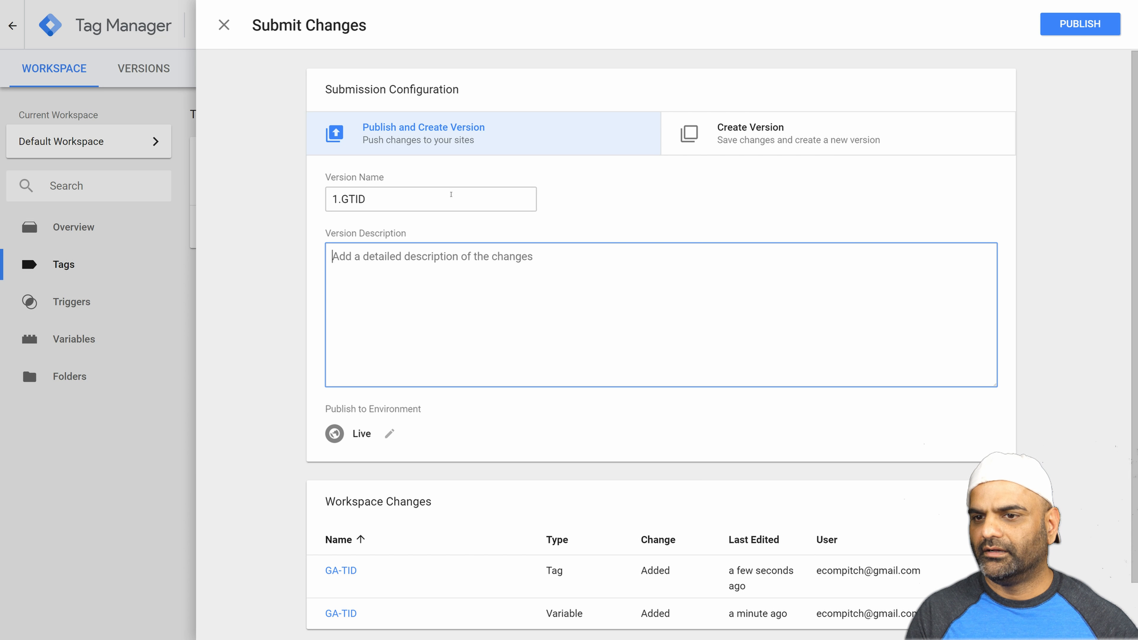
Describe the version as "added google analytics tid to the container." and publish it to the Live environment.
{"action": "type", "text": "ad"}
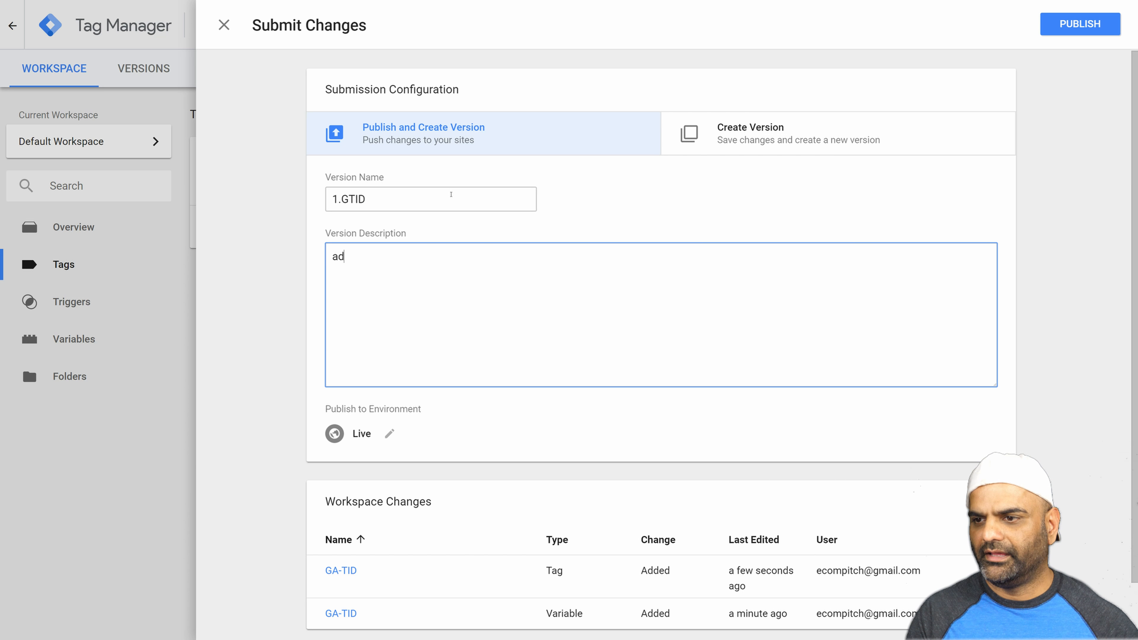
{"action": "type", "text": "ded goog"}
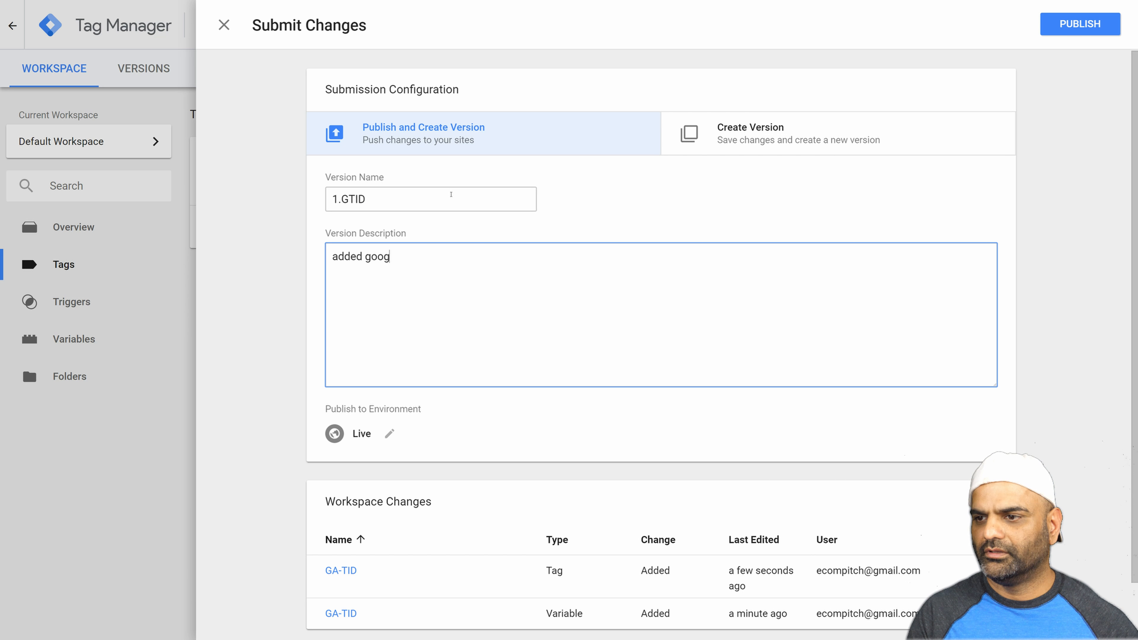
{"action": "type", "text": "le analytics t"}
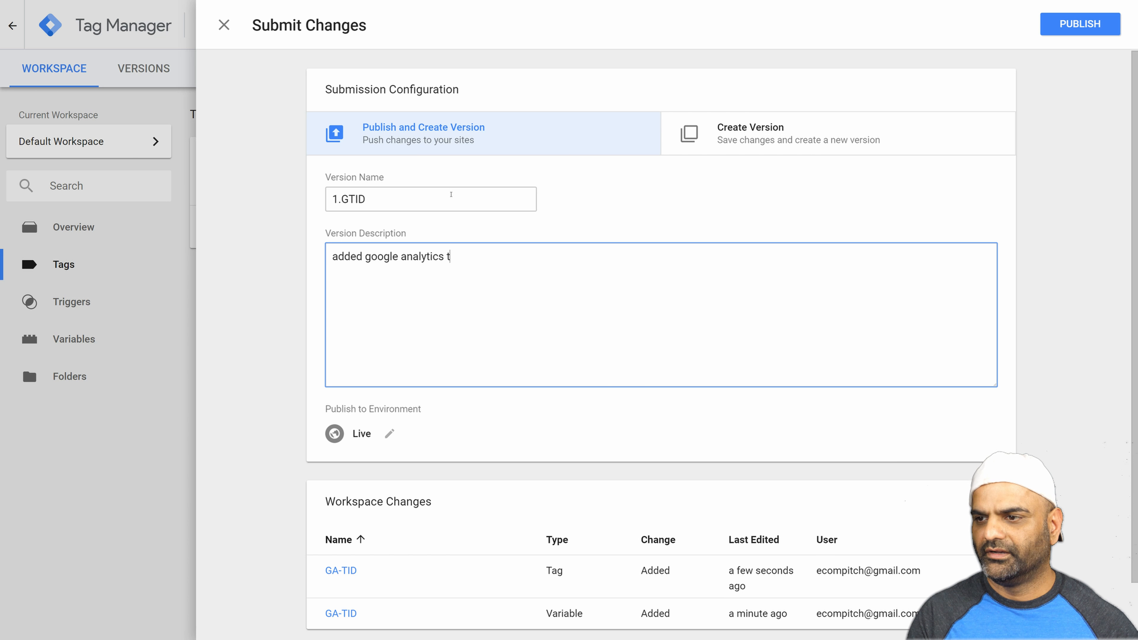
{"action": "type", "text": "id to the container."}
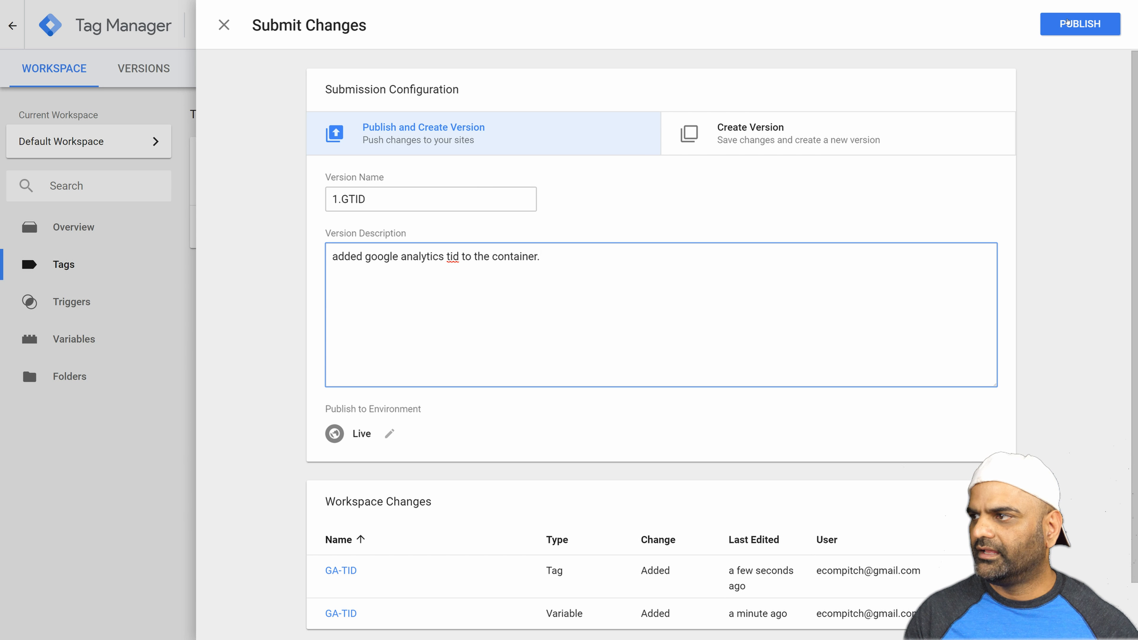
{"action": "left_click", "coordinate": [1077, 25]}
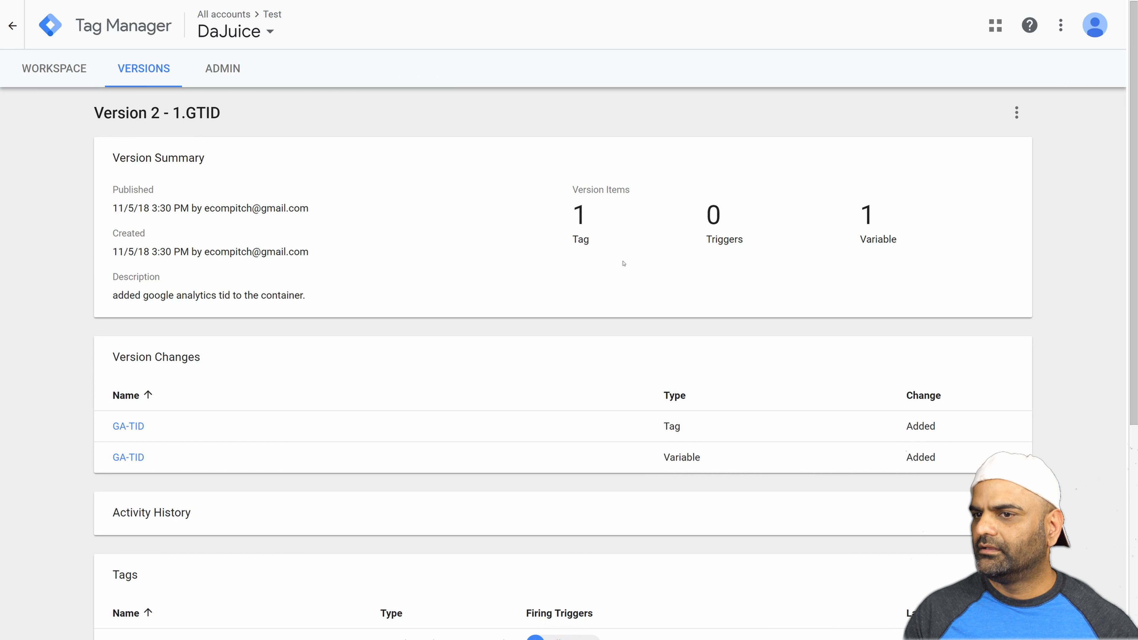
Review the published version's summary, highlighting its title, and return to the workspace overview.
{"action": "left_click_drag", "start_coordinate": [96, 115], "coordinate": [213, 122]}
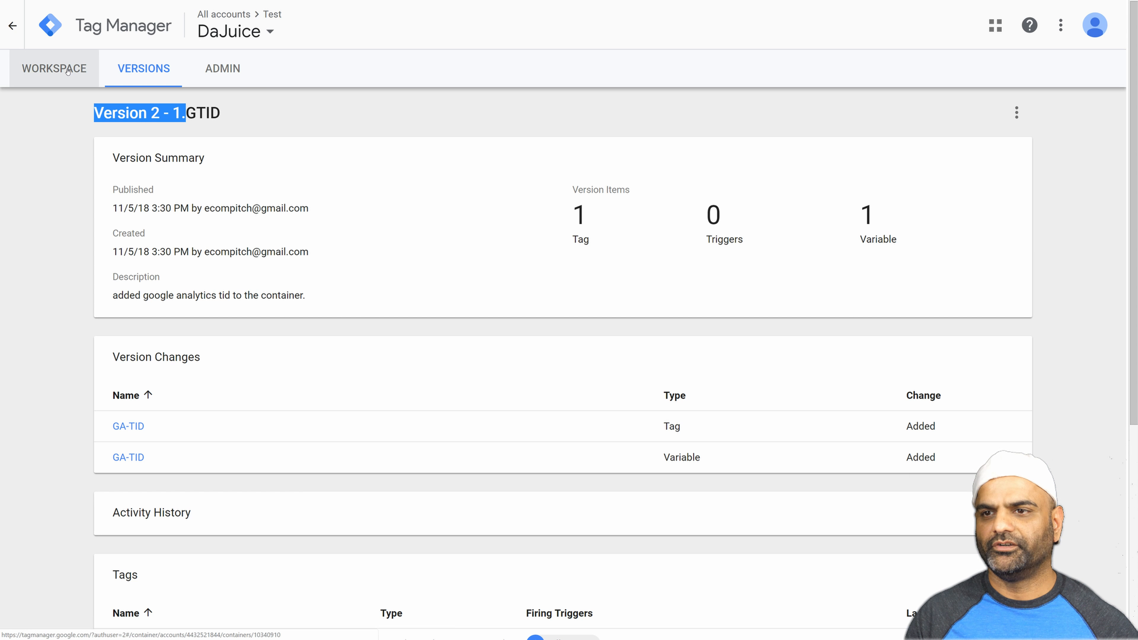
{"action": "left_click", "coordinate": [42, 75]}
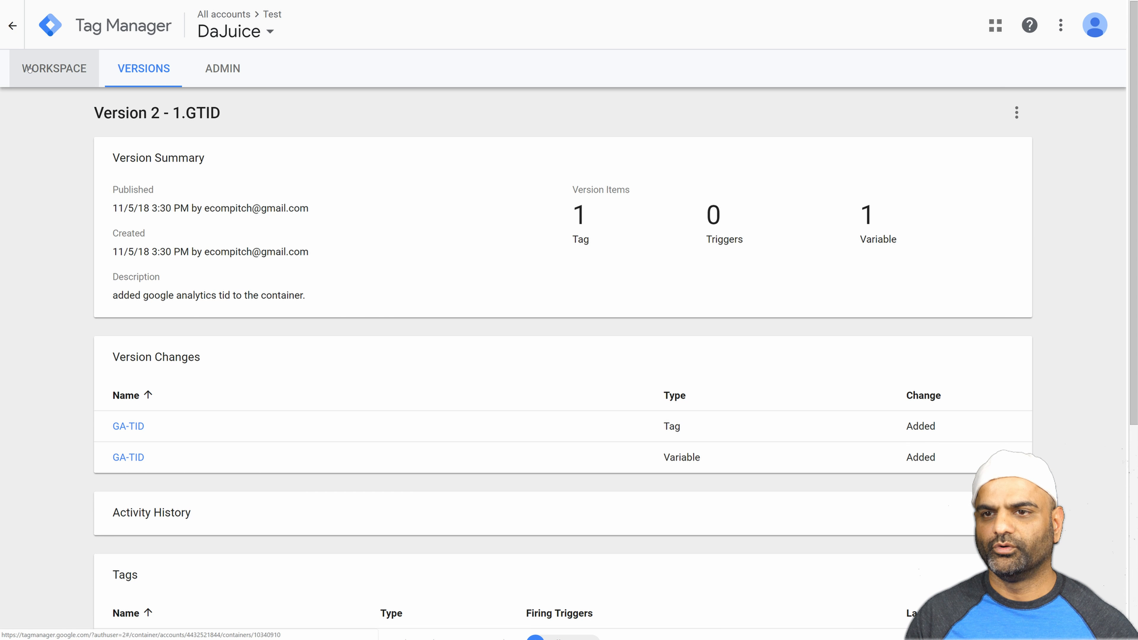
{"action": "left_click", "coordinate": [29, 68]}
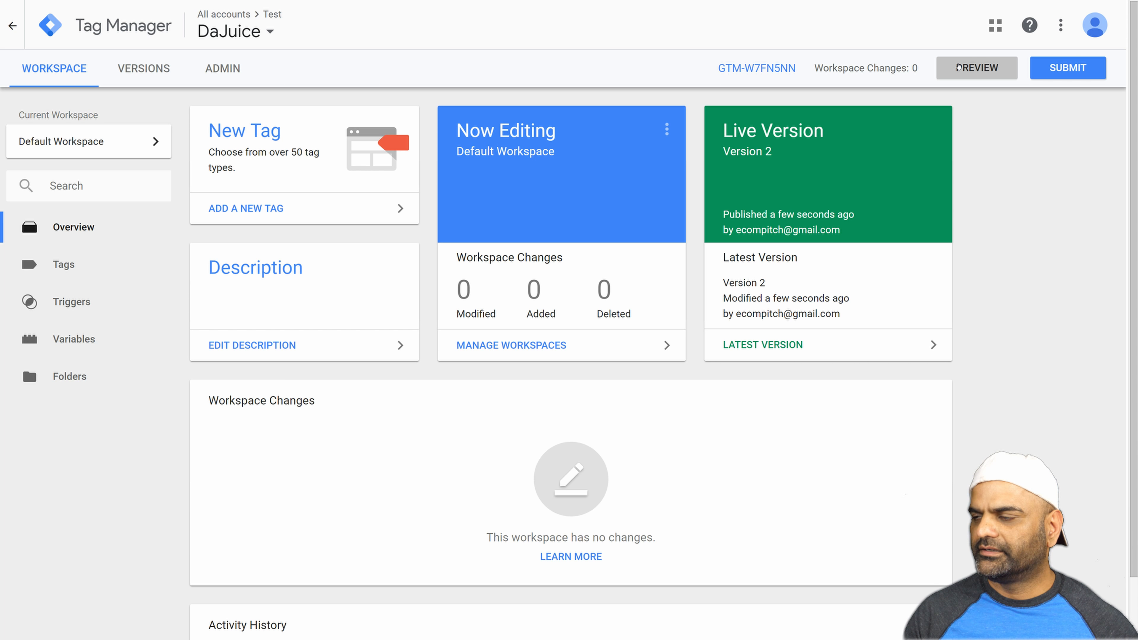
Turn on preview mode for the Default Workspace and switch to the DA Juice website.
{"action": "left_click", "coordinate": [958, 70]}
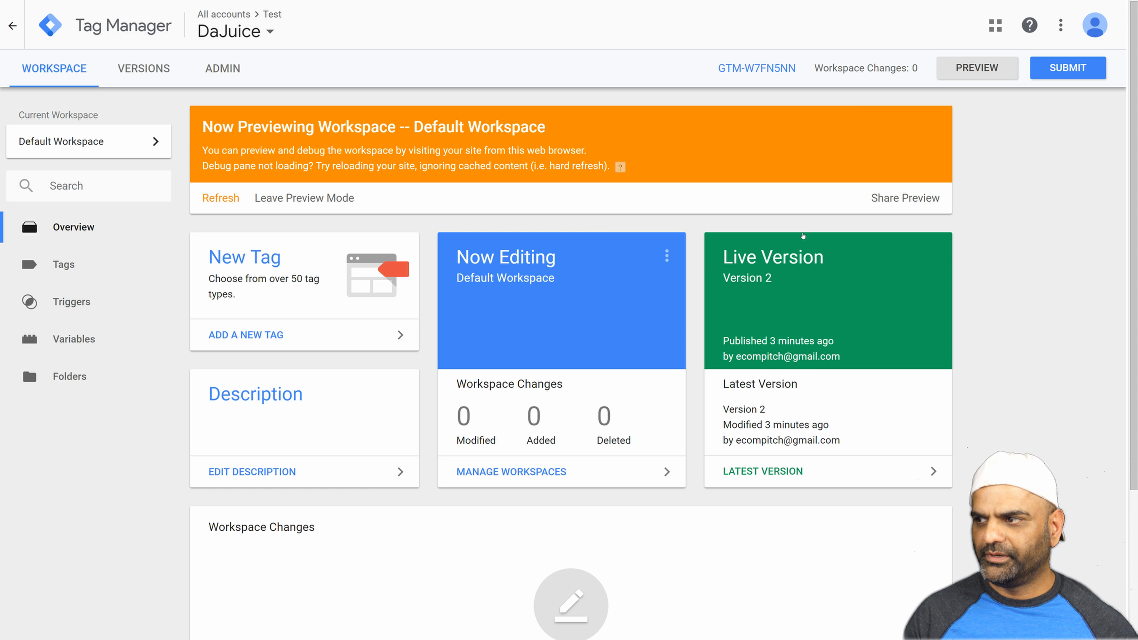
{"action": "key", "text": "ctrl+Tab"}
{"action": "key", "text": "ctrl+Tab"}
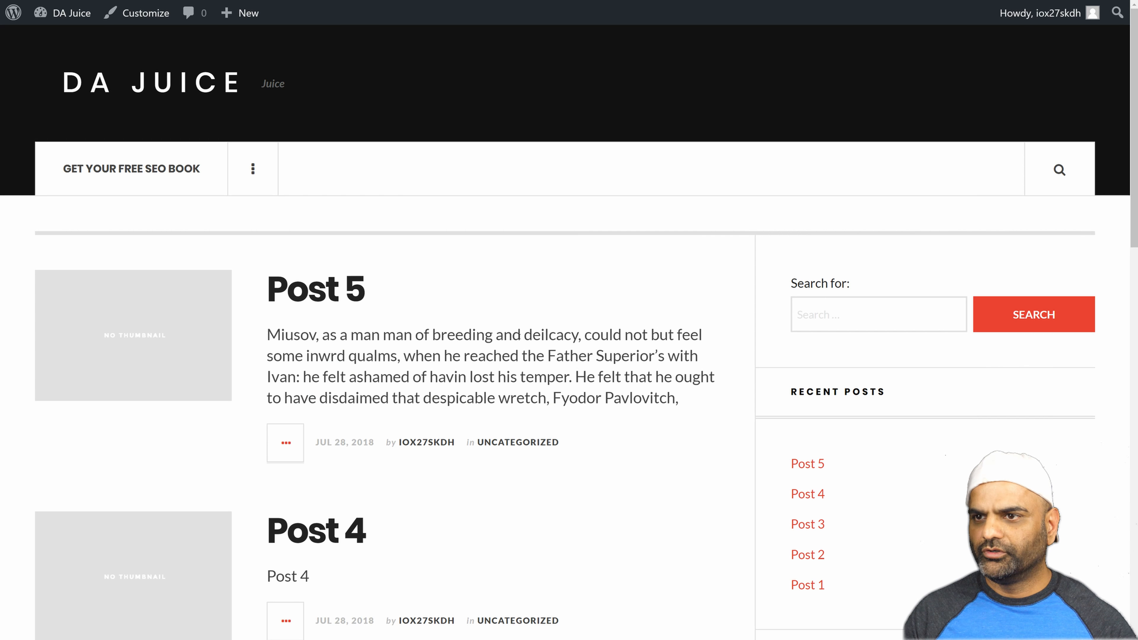
Reload the DA Juice homepage and examine the preview debug pane's fired tags, variables and data layer values.
{"action": "key", "text": "F5"}
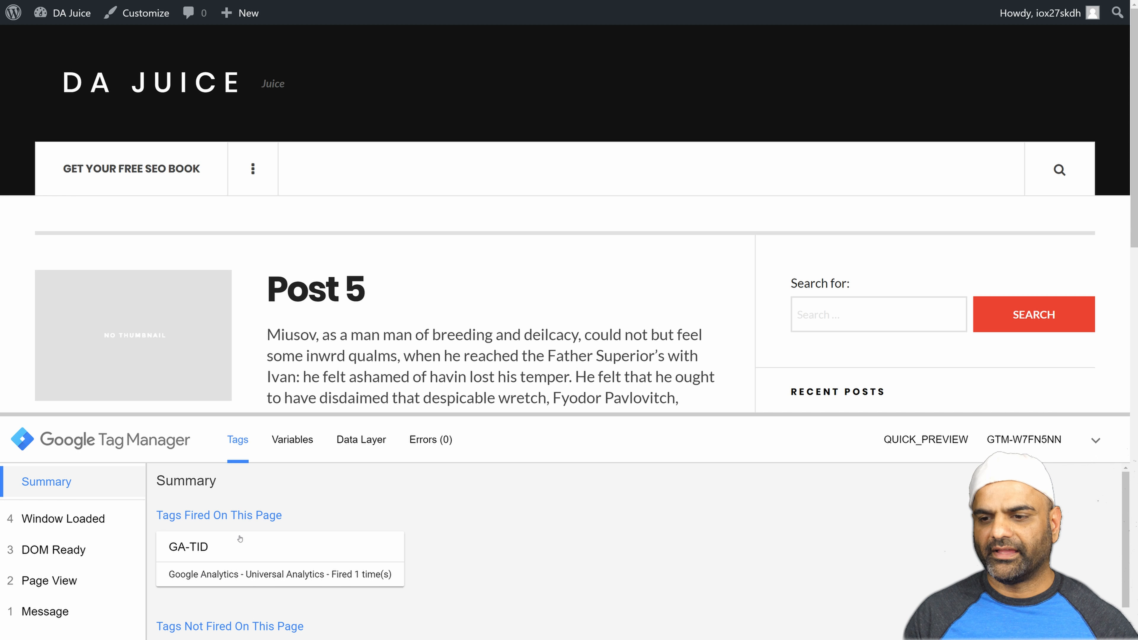
{"action": "scroll", "coordinate": [311, 564], "scroll_direction": "down", "scroll_amount": 1}
{"action": "scroll", "coordinate": [304, 551], "scroll_direction": "up", "scroll_amount": 1}
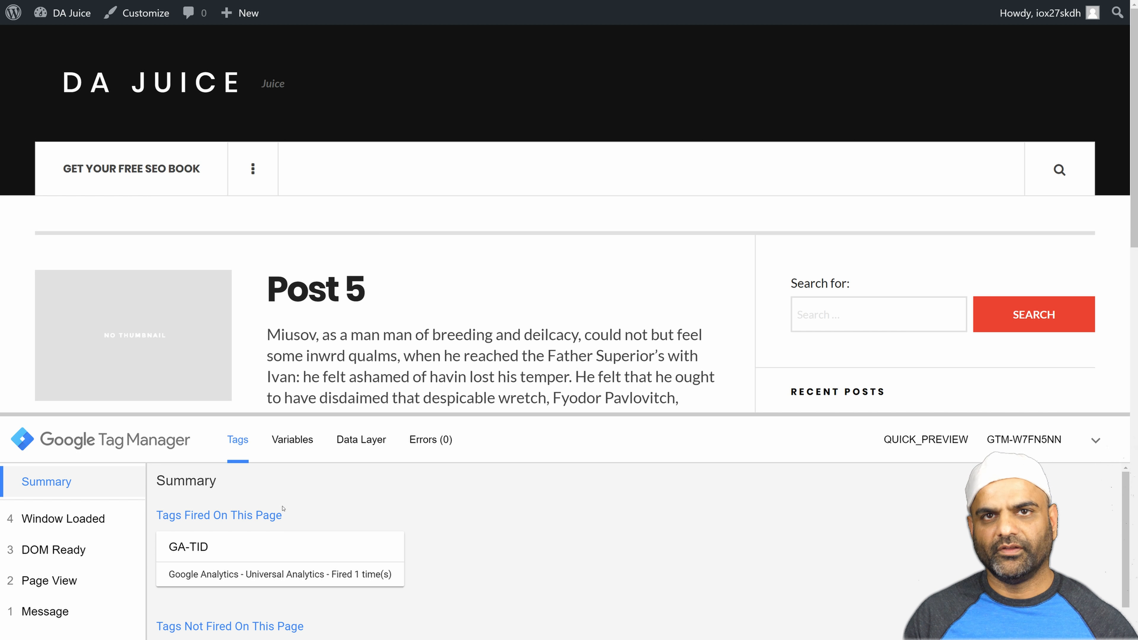
{"action": "left_click", "coordinate": [287, 441]}
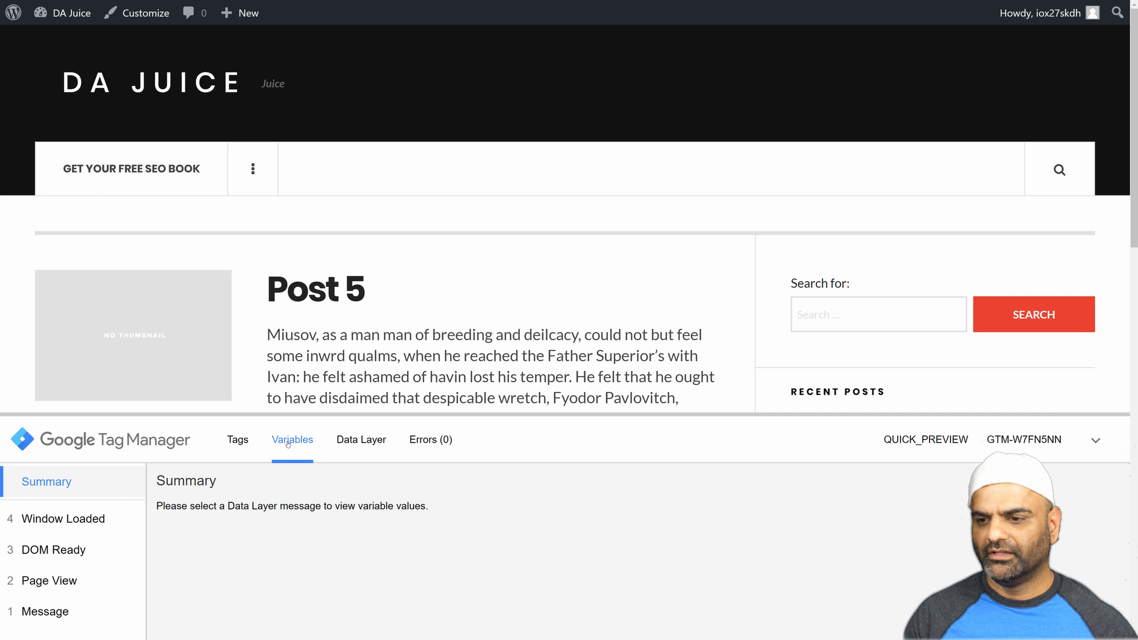
{"action": "left_click", "coordinate": [353, 443]}
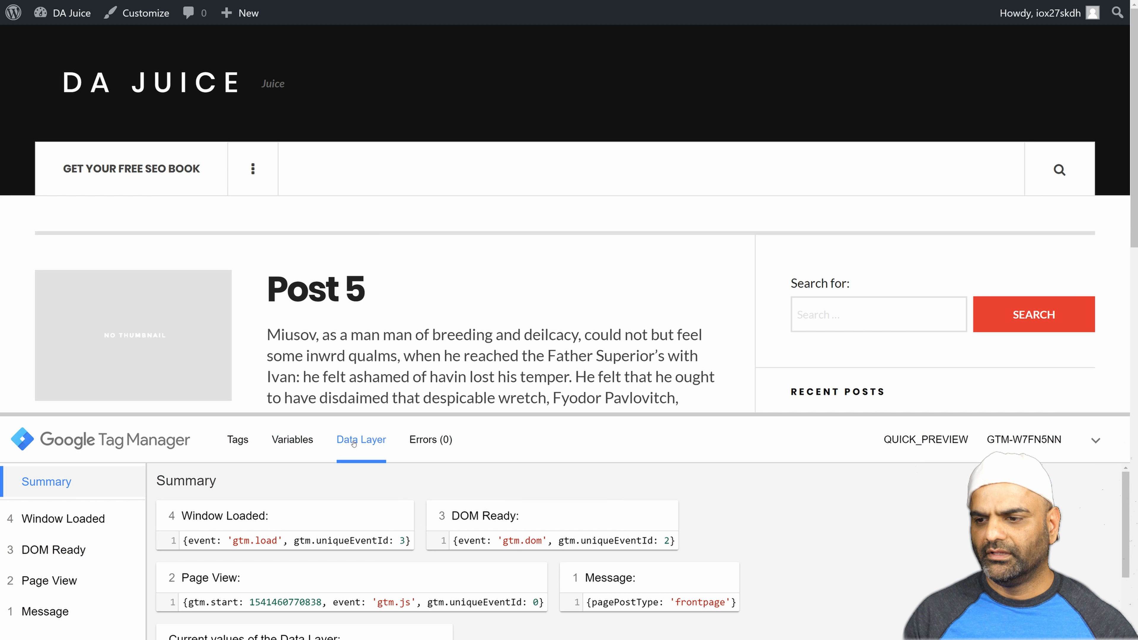
{"action": "scroll", "coordinate": [424, 532], "scroll_direction": "down", "scroll_amount": 2}
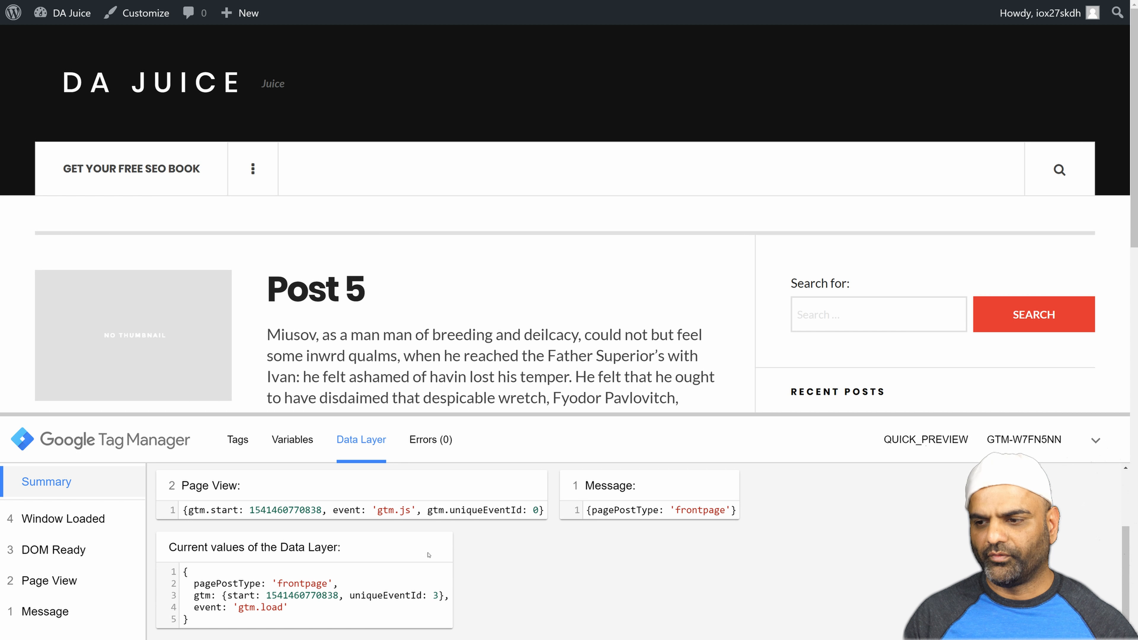
{"action": "scroll", "coordinate": [249, 596], "scroll_direction": "up", "scroll_amount": 2}
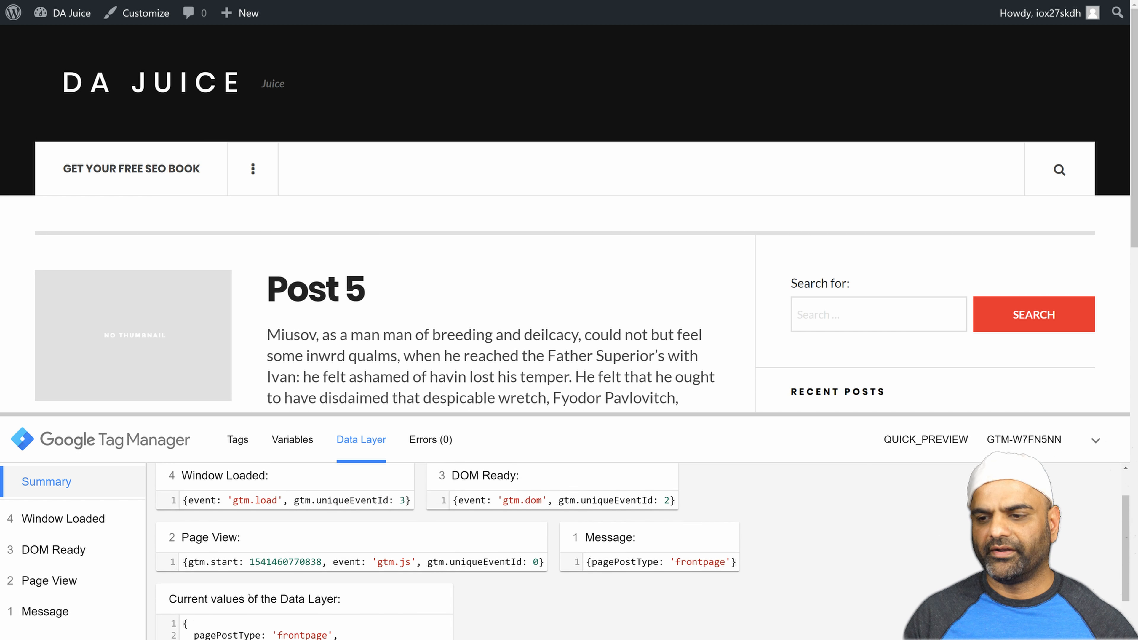
{"action": "scroll", "coordinate": [249, 598], "scroll_direction": "up", "scroll_amount": 1}
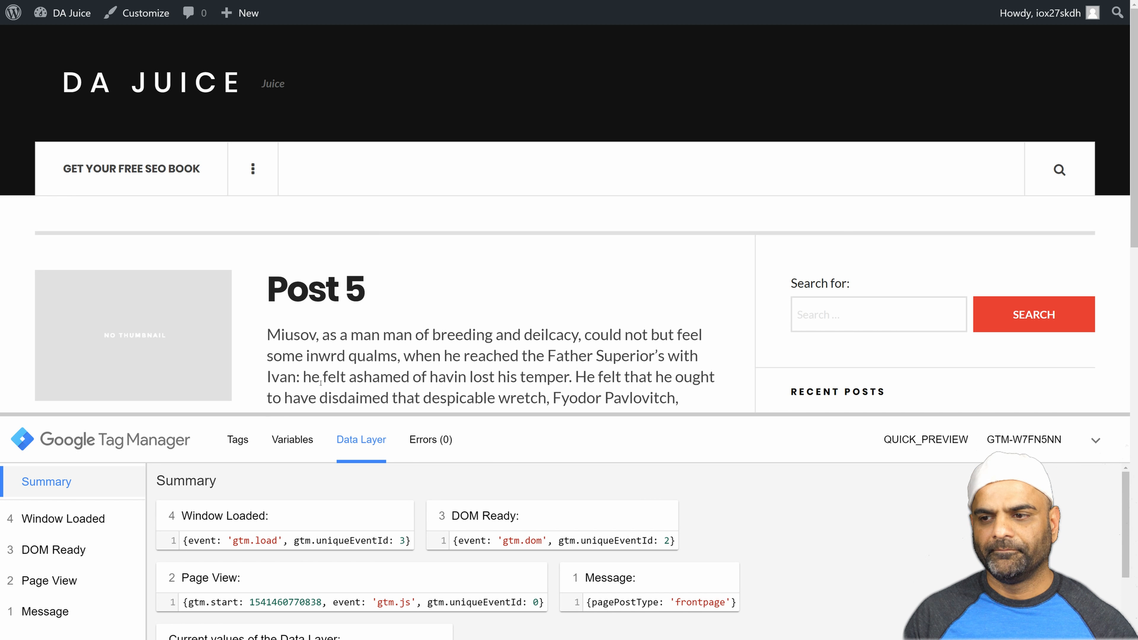
{"action": "left_click", "coordinate": [242, 440]}
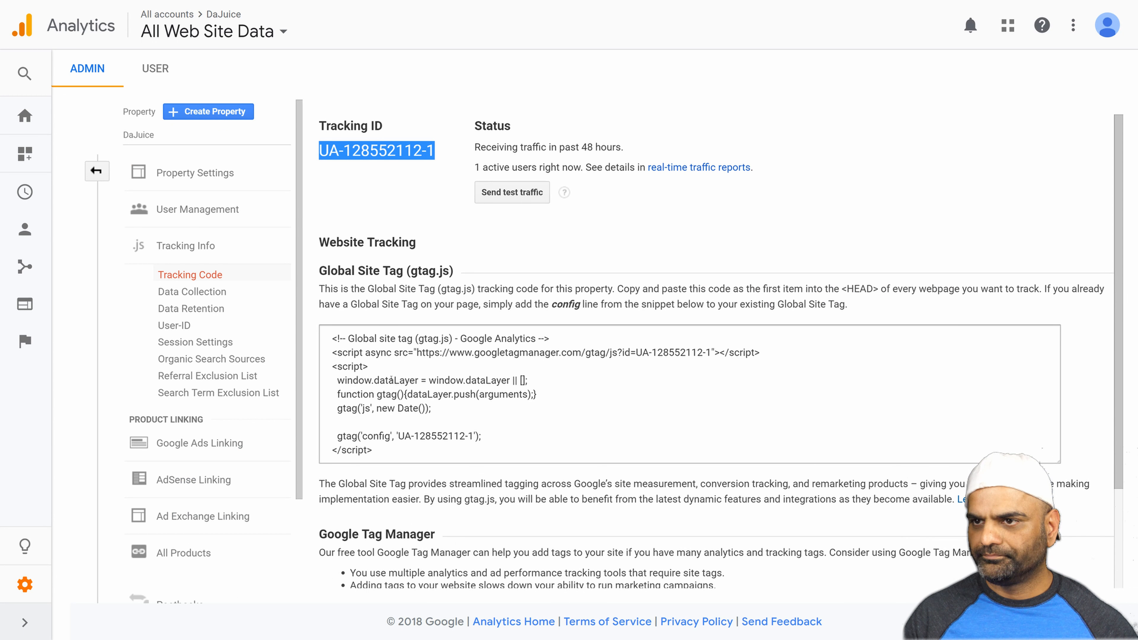
Switch back to Google Tag Manager and leave preview mode for the Default Workspace.
{"action": "key", "text": "ctrl+Tab"}
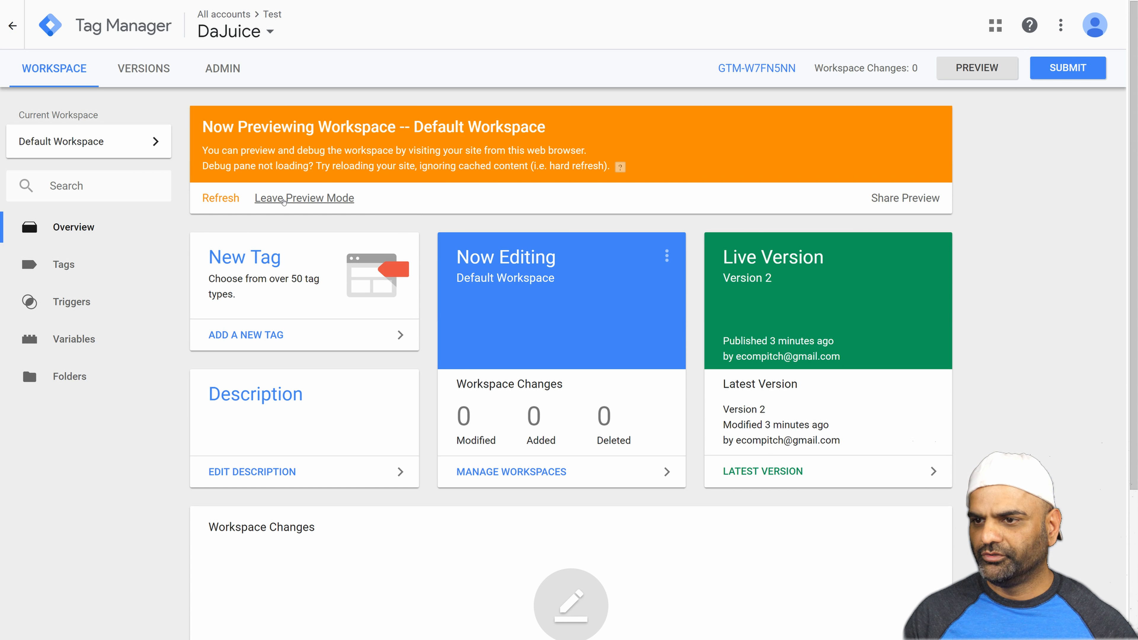
{"action": "left_click", "coordinate": [284, 200]}
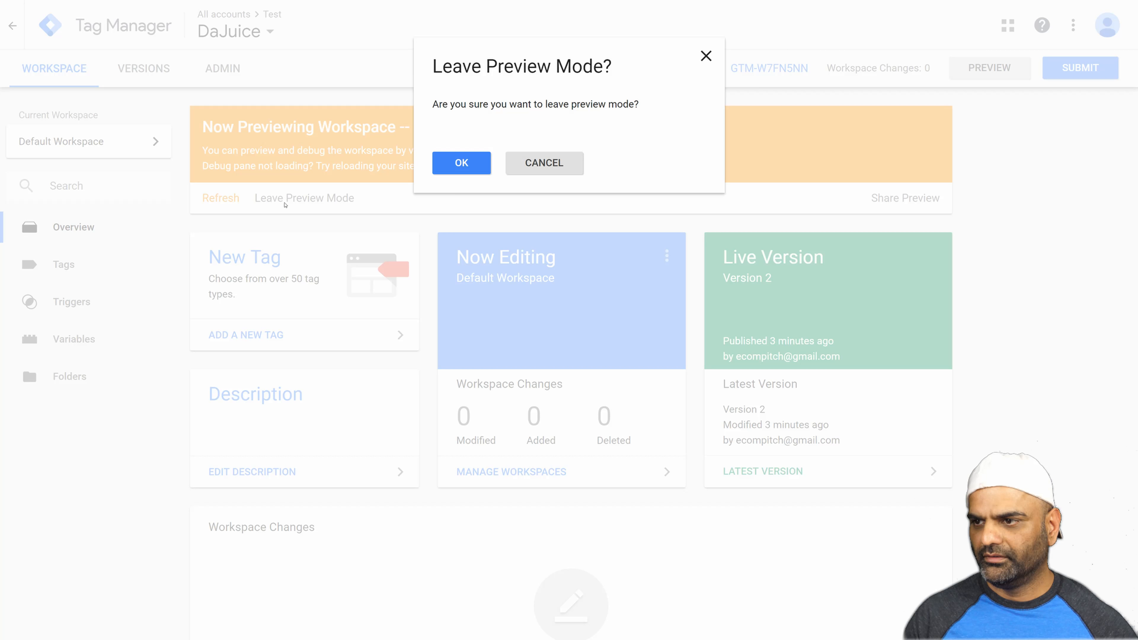
{"action": "left_click", "coordinate": [460, 166]}
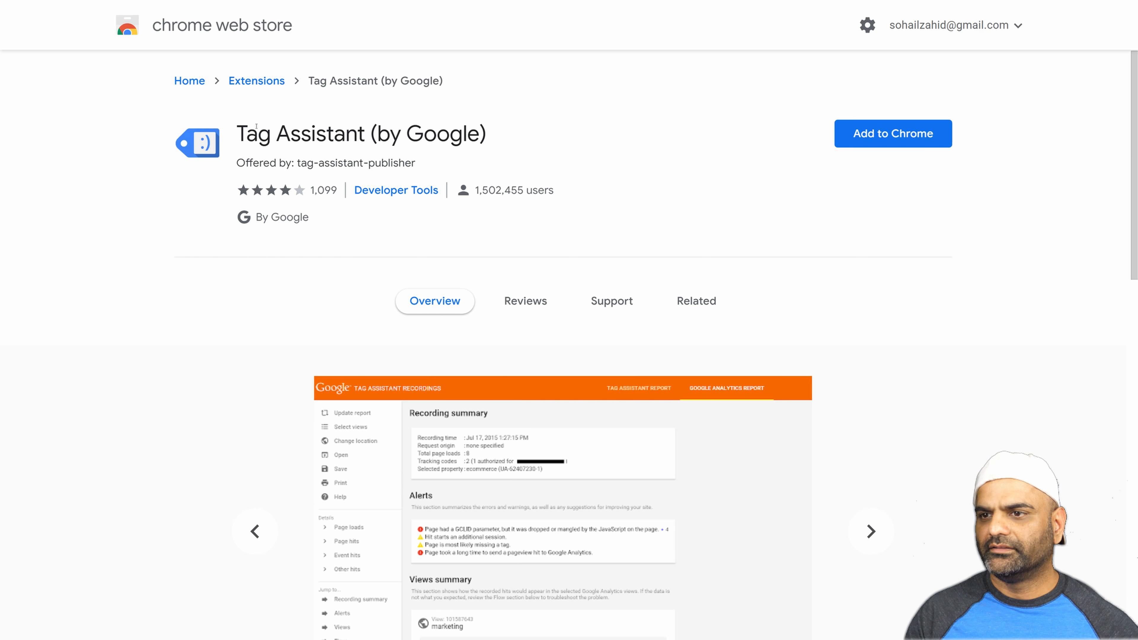
Add the Tag Assistant (by Google) extension to Chrome from the Chrome Web Store.
{"action": "left_click_drag", "start_coordinate": [241, 134], "coordinate": [490, 141]}
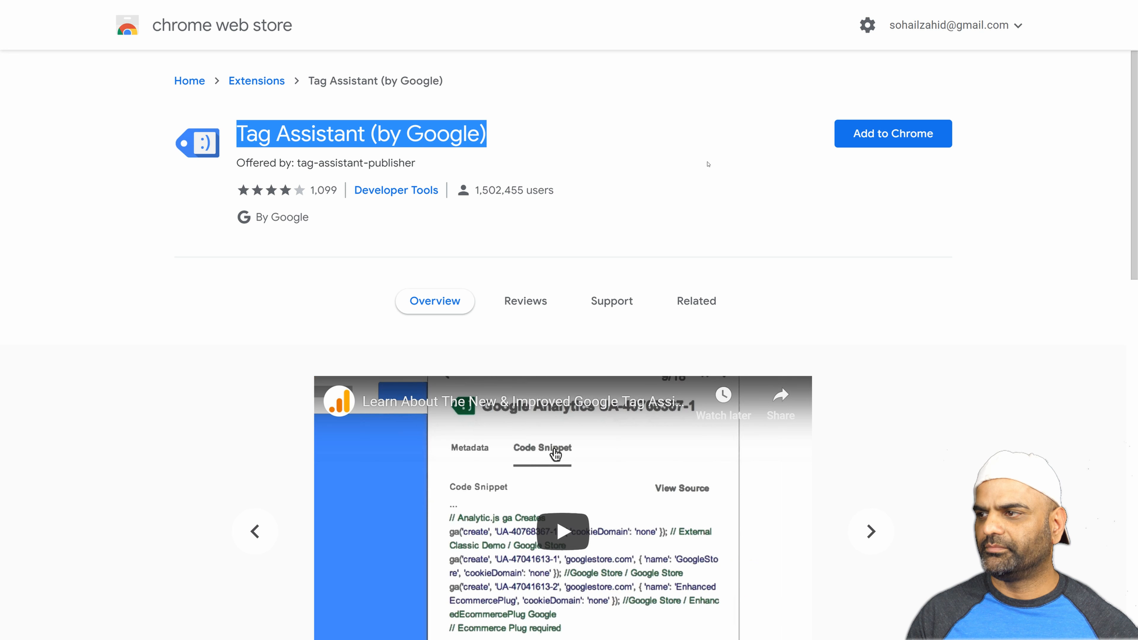
{"action": "left_click", "coordinate": [879, 197]}
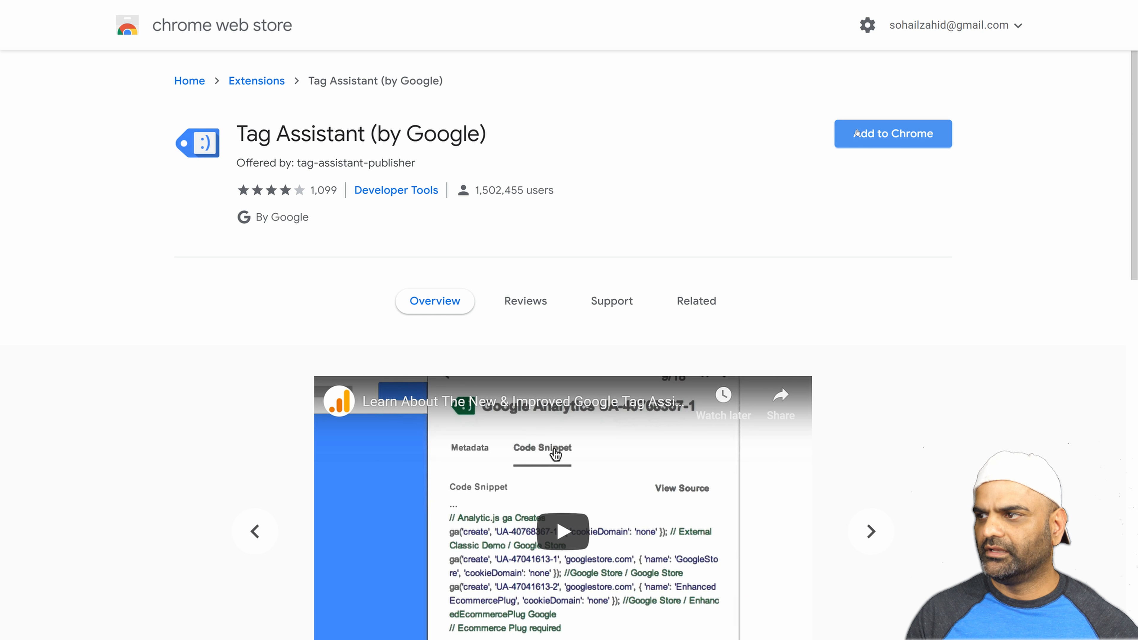
{"action": "left_click", "coordinate": [856, 133]}
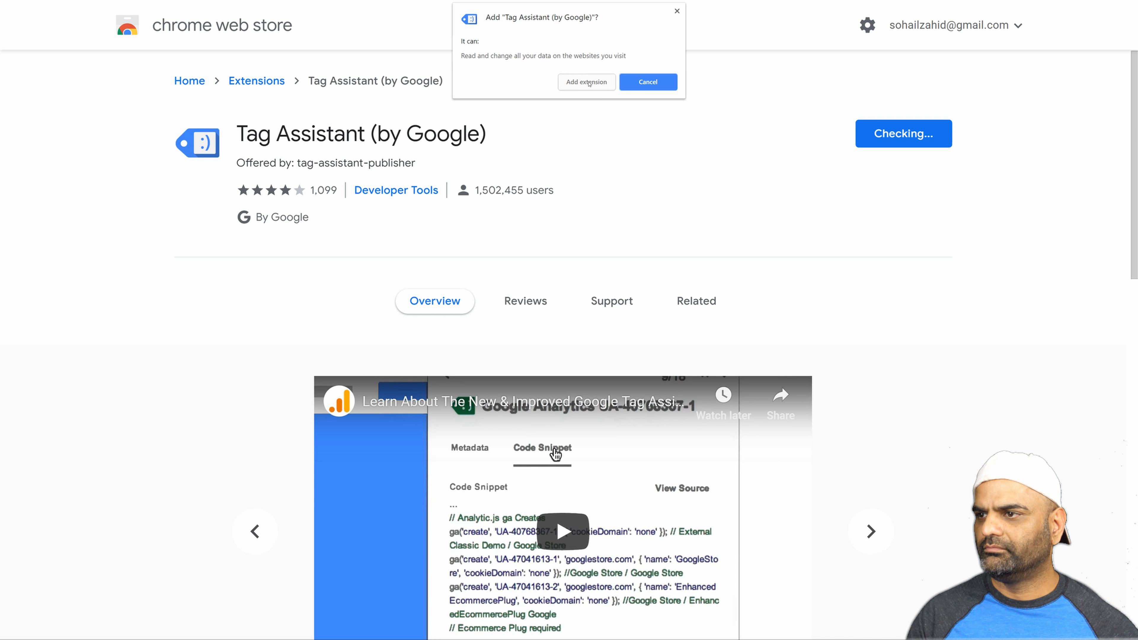
{"action": "left_click", "coordinate": [588, 82]}
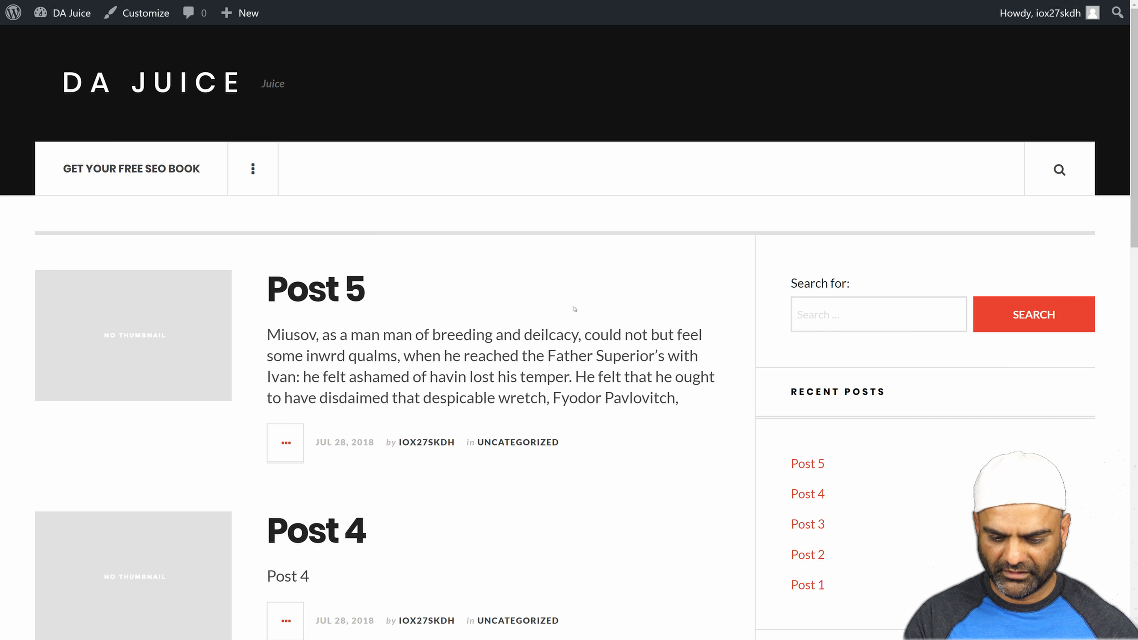
Enable Tag Assistant on the DA Juice homepage with its preselected tag checks and reload the page.
{"action": "key", "text": "F11"}
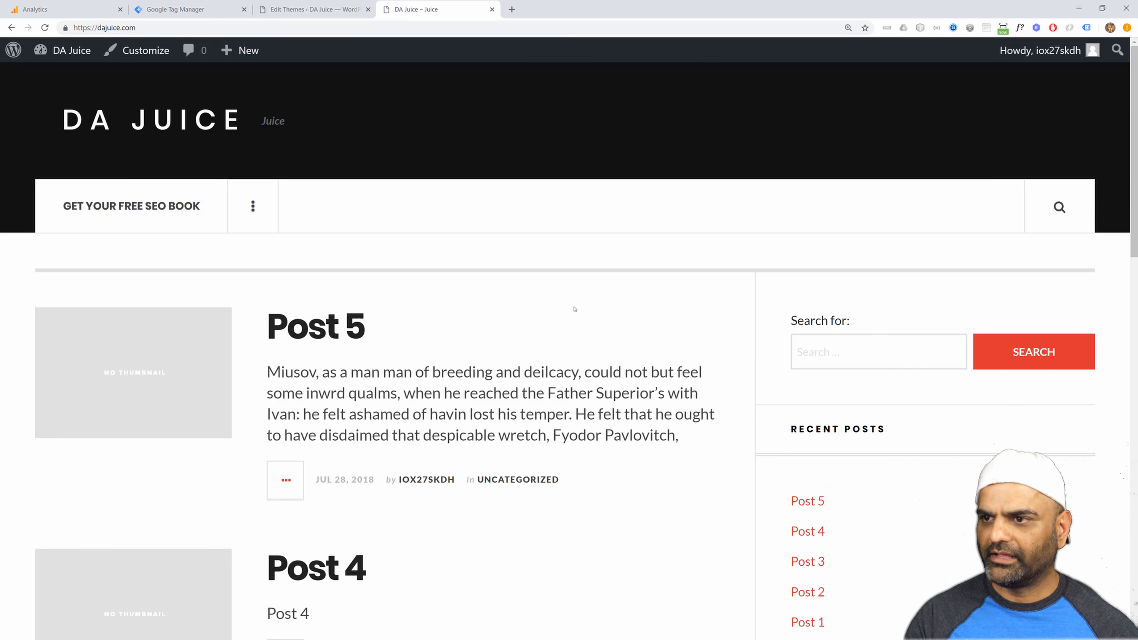
{"action": "left_click", "coordinate": [1086, 28]}
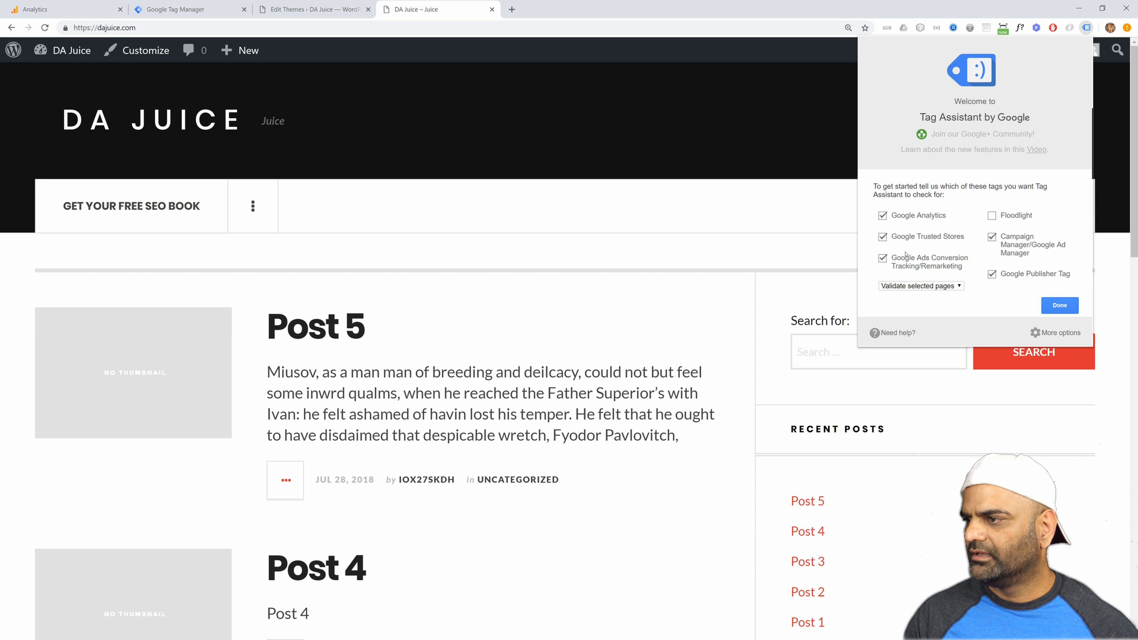
{"action": "left_click", "coordinate": [1057, 305]}
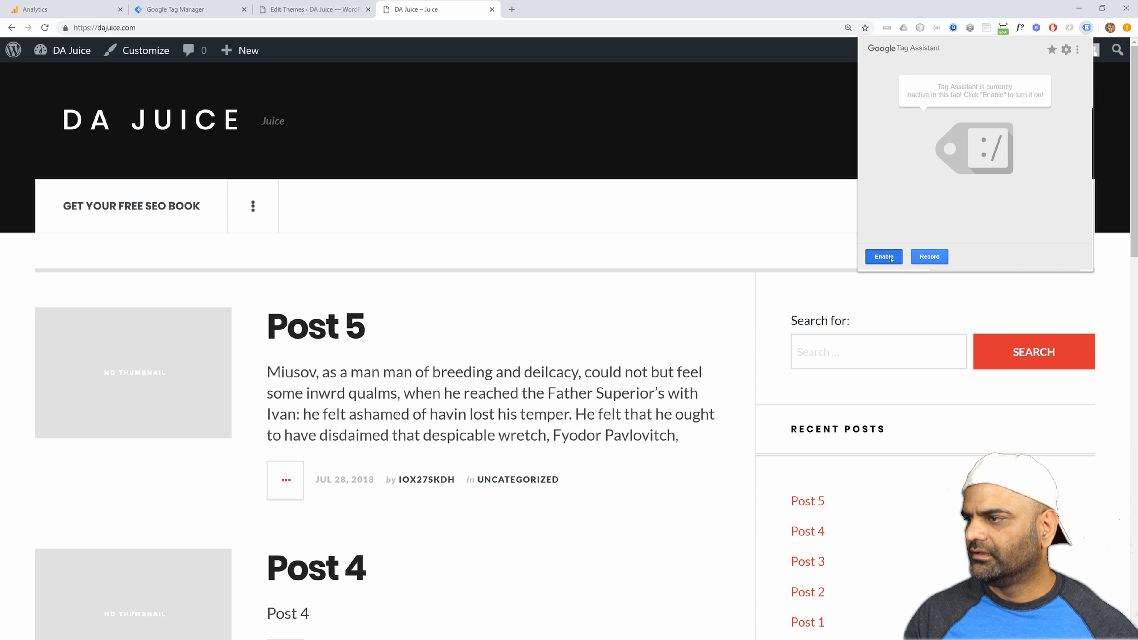
{"action": "left_click", "coordinate": [890, 258]}
{"action": "left_click", "coordinate": [680, 334]}
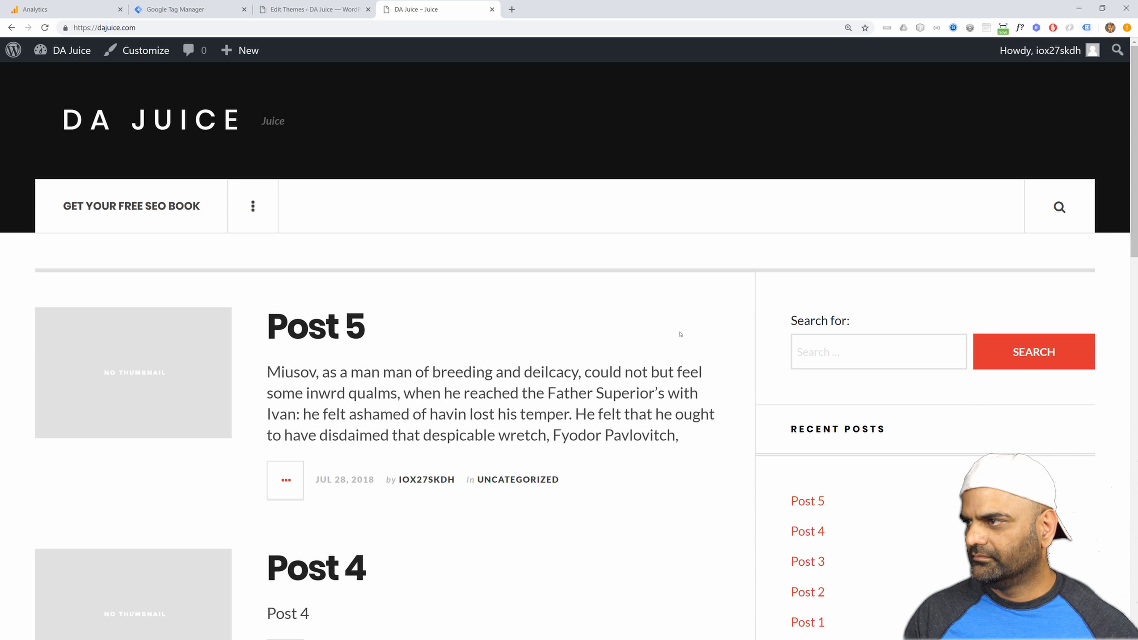
{"action": "key", "text": "F5"}
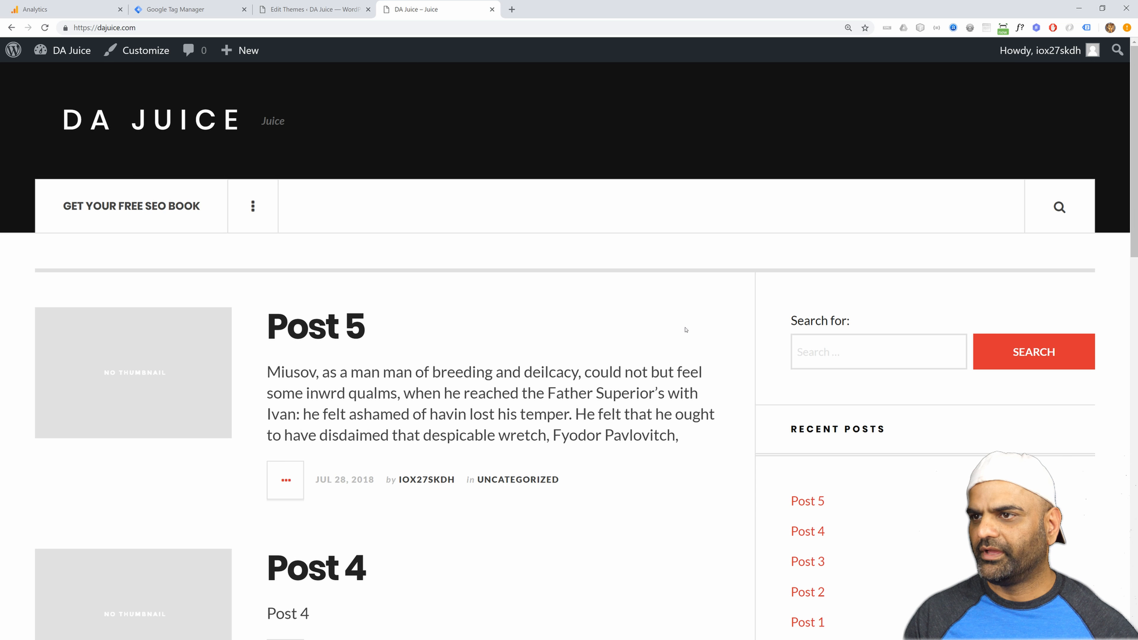
Review Tag Assistant's tag analysis for the homepage, including the metadata of the Google Analytics tag.
{"action": "left_click", "coordinate": [1086, 27]}
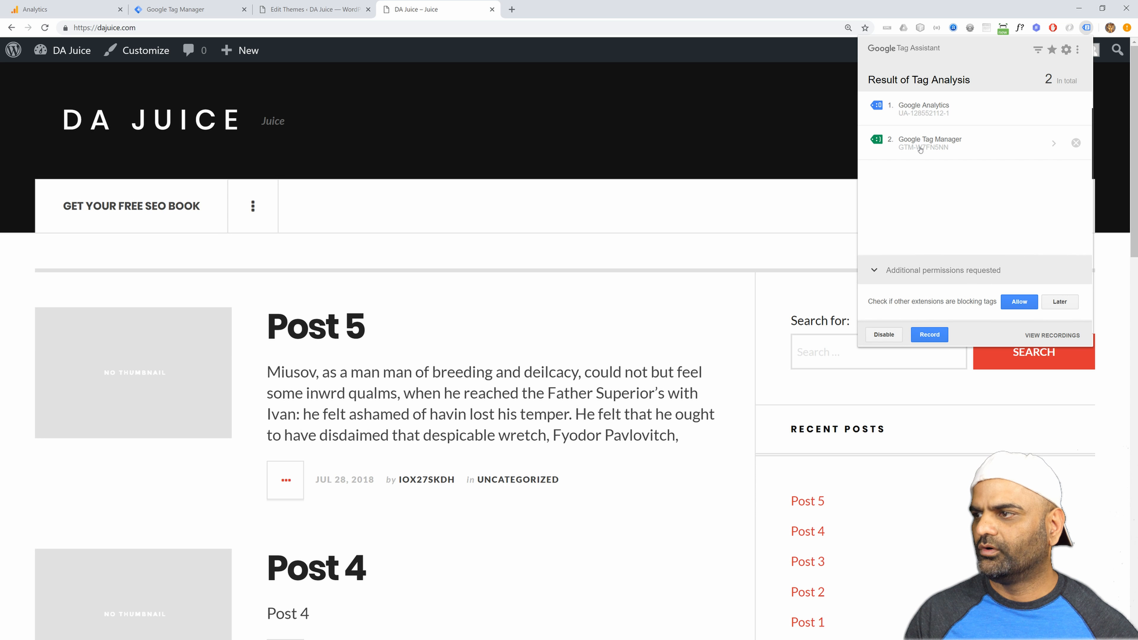
{"action": "left_click", "coordinate": [921, 112]}
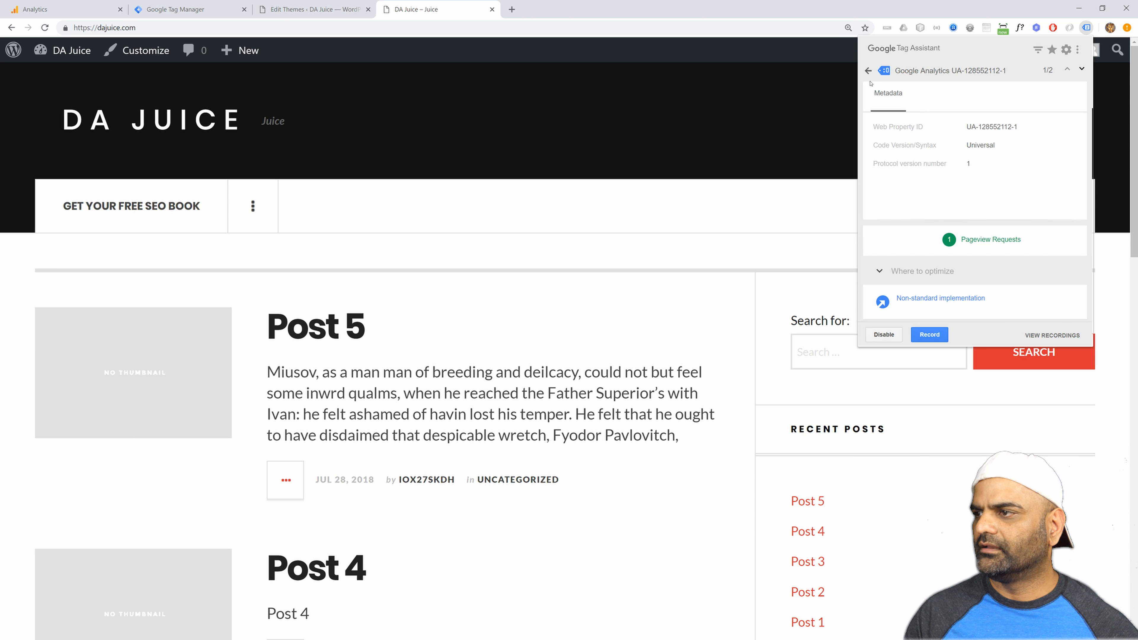
{"action": "left_click", "coordinate": [867, 71]}
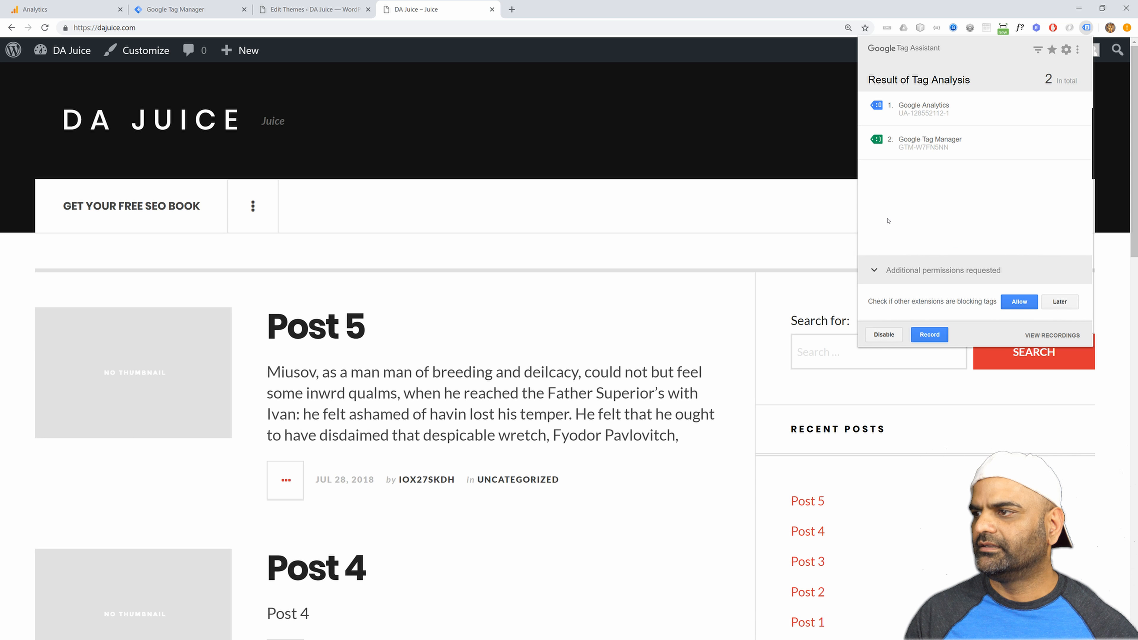
{"action": "left_click", "coordinate": [627, 365]}
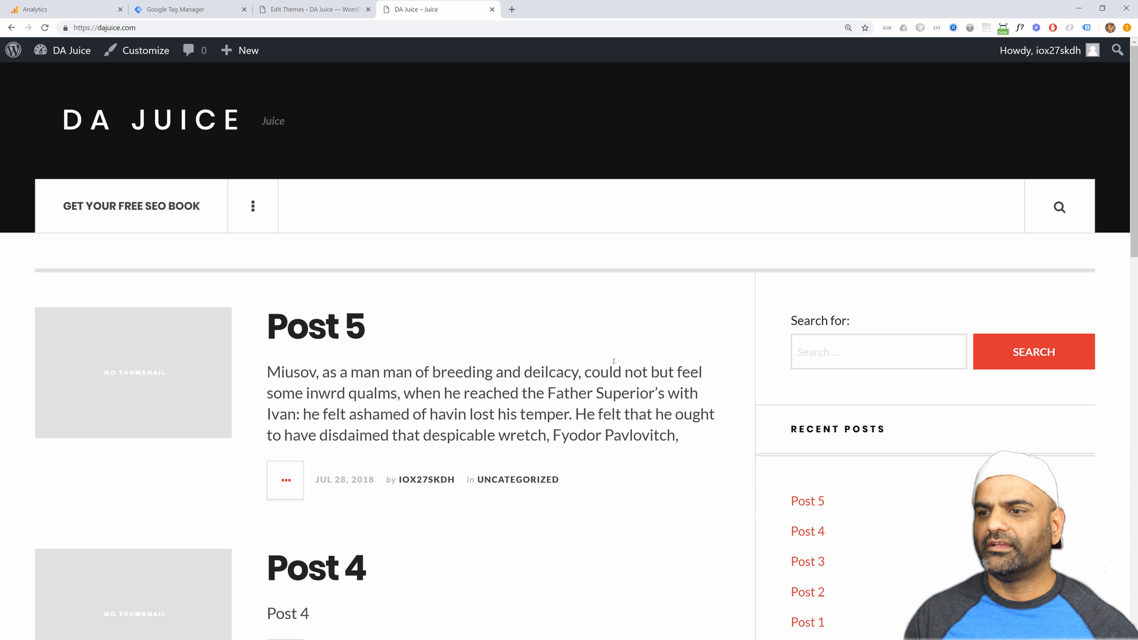
Visit Post 5 on the DA Juice site, switch to Google Analytics and open the Real-Time Overview report.
{"action": "left_click", "coordinate": [311, 332]}
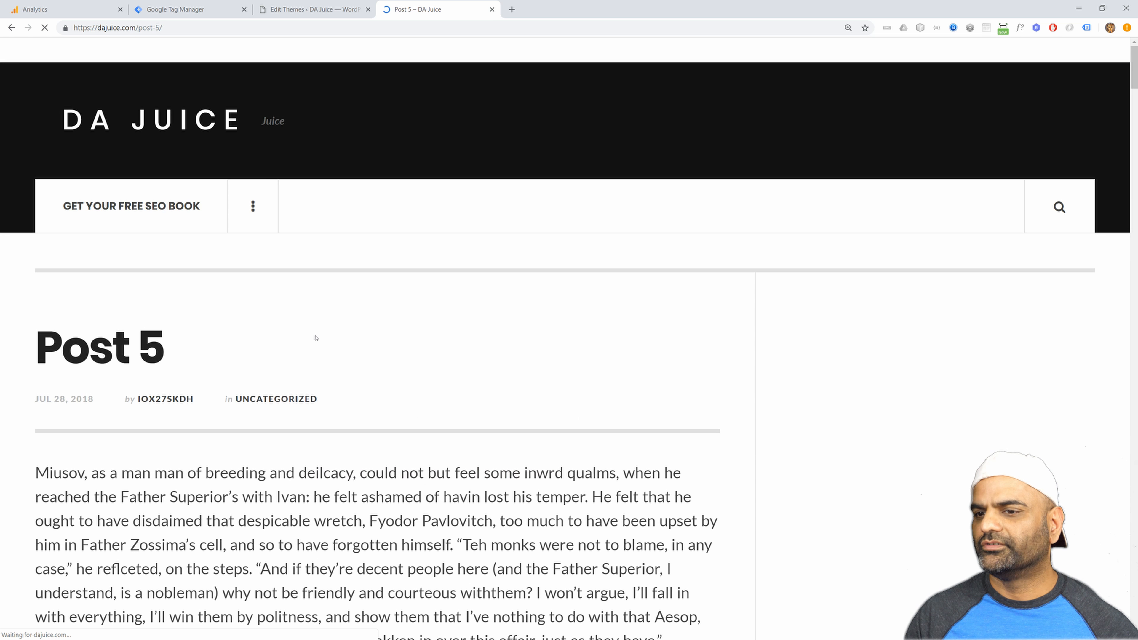
{"action": "left_click", "coordinate": [58, 9]}
{"action": "left_click", "coordinate": [24, 153]}
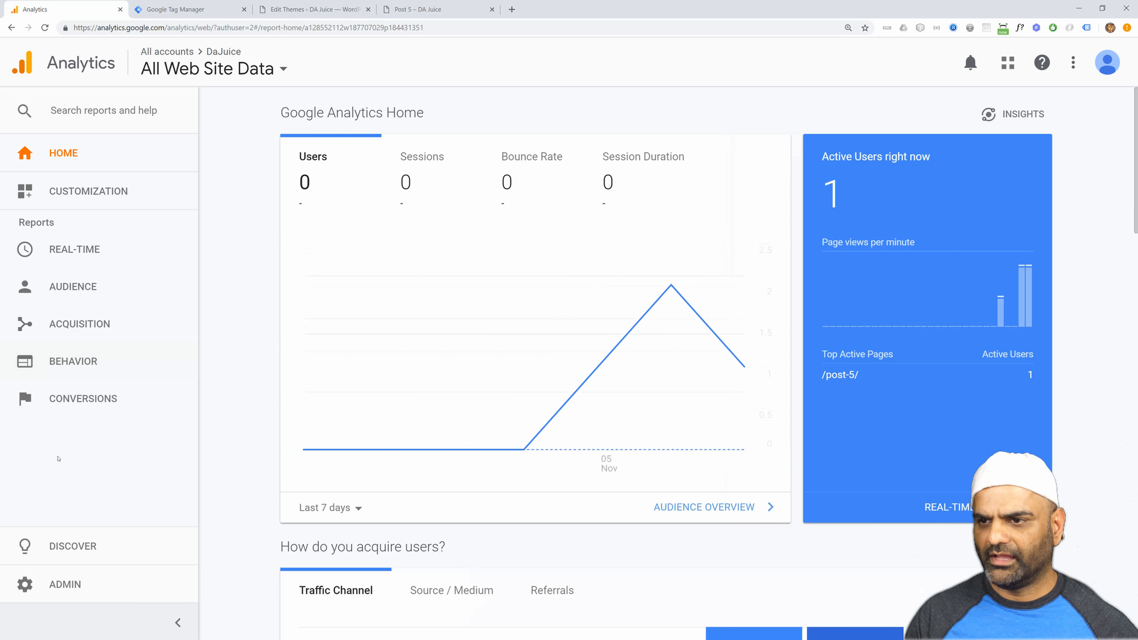
{"action": "left_click", "coordinate": [77, 257]}
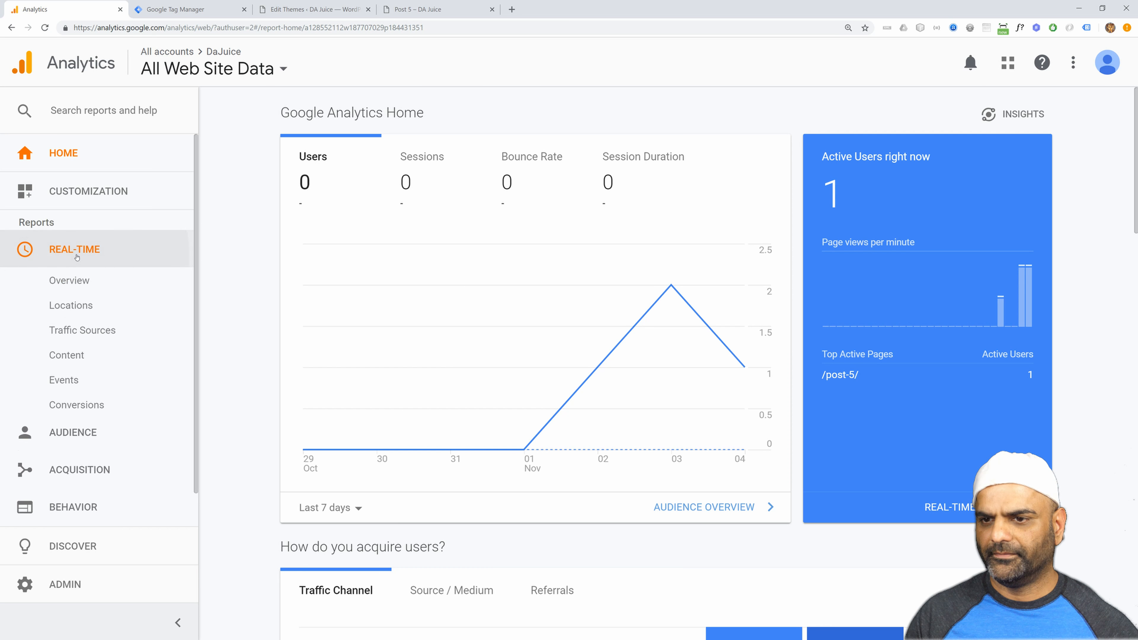
{"action": "left_click", "coordinate": [68, 280]}
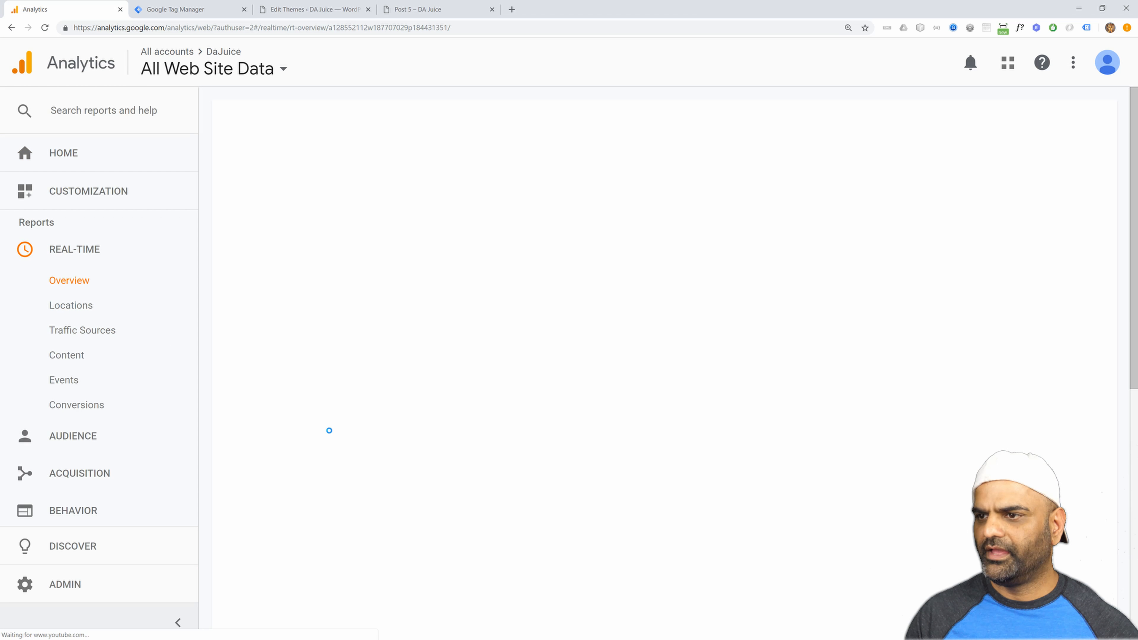
Check the current active users and top active pages in the real-time overview, and open the real-time Content report.
{"action": "scroll", "coordinate": [309, 423], "scroll_direction": "down", "scroll_amount": 5}
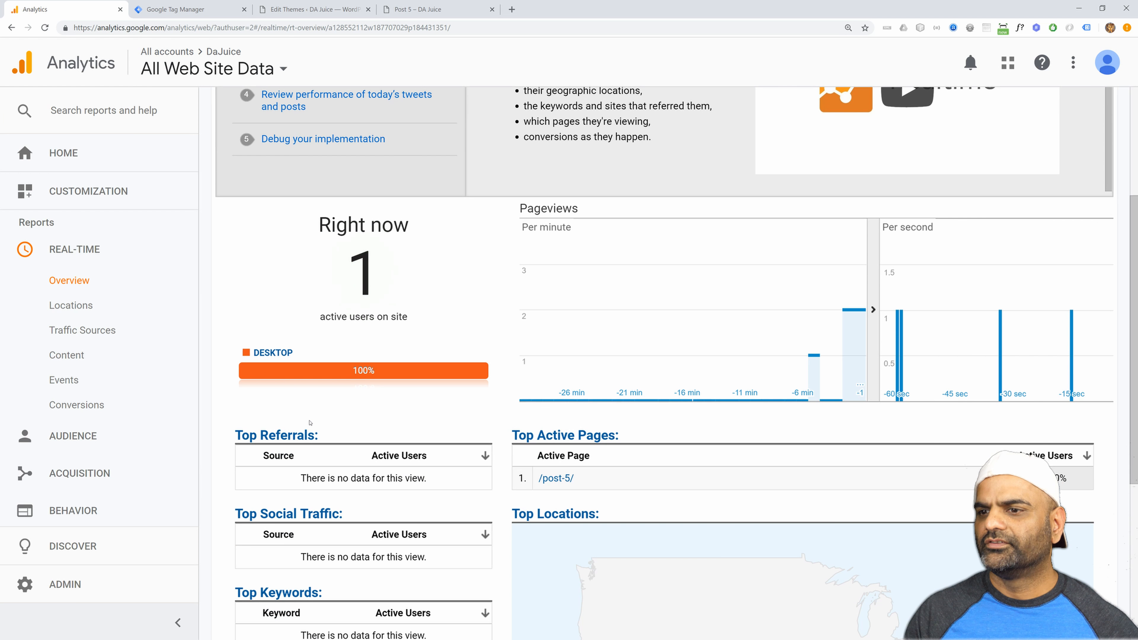
{"action": "scroll", "coordinate": [344, 174], "scroll_direction": "down", "scroll_amount": 2}
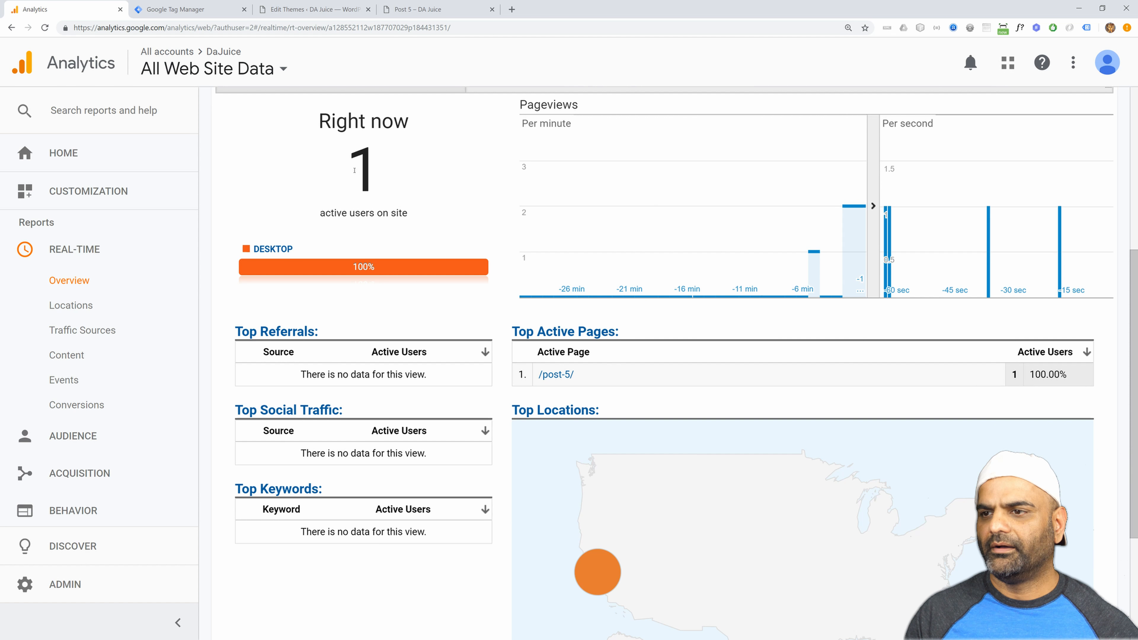
{"action": "double_click", "coordinate": [344, 175]}
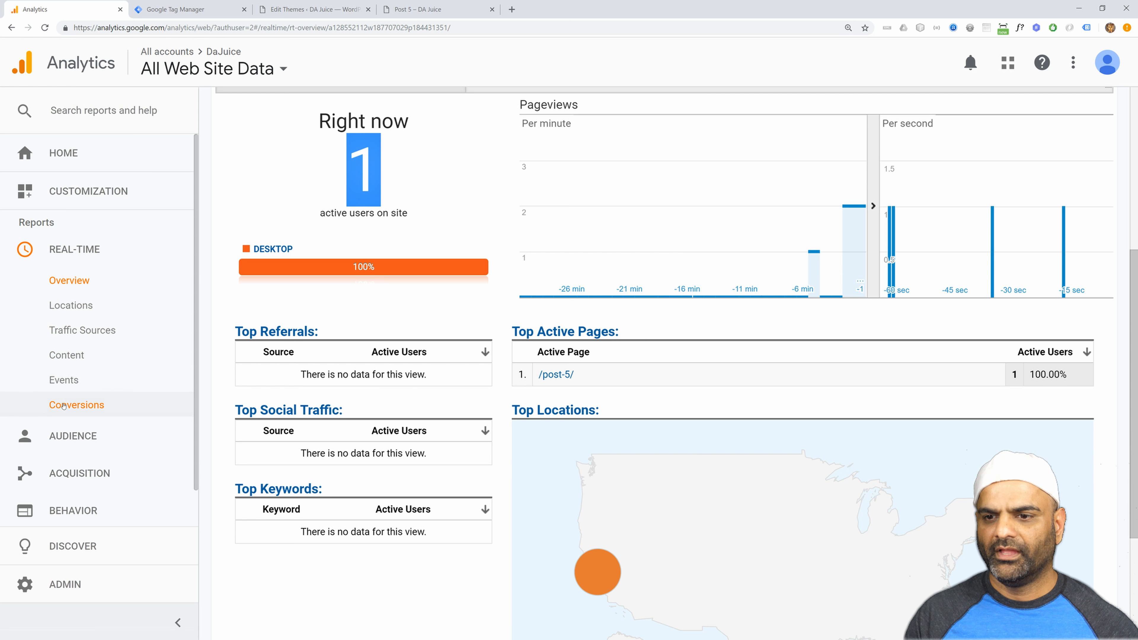
{"action": "left_click", "coordinate": [67, 355]}
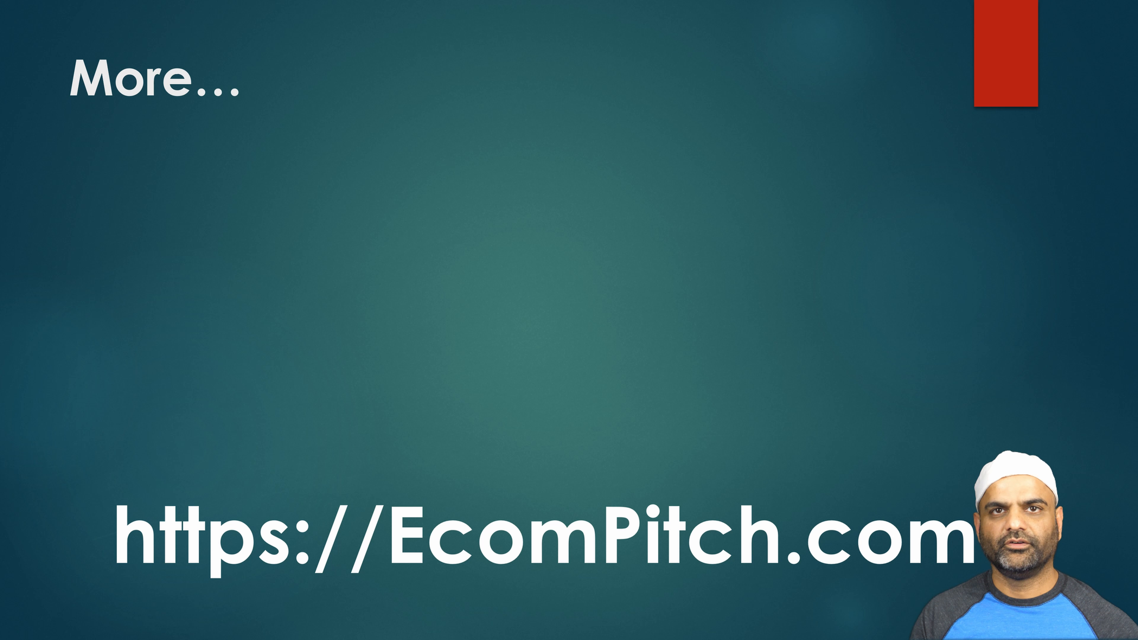
{"action": "key", "text": "Right"}
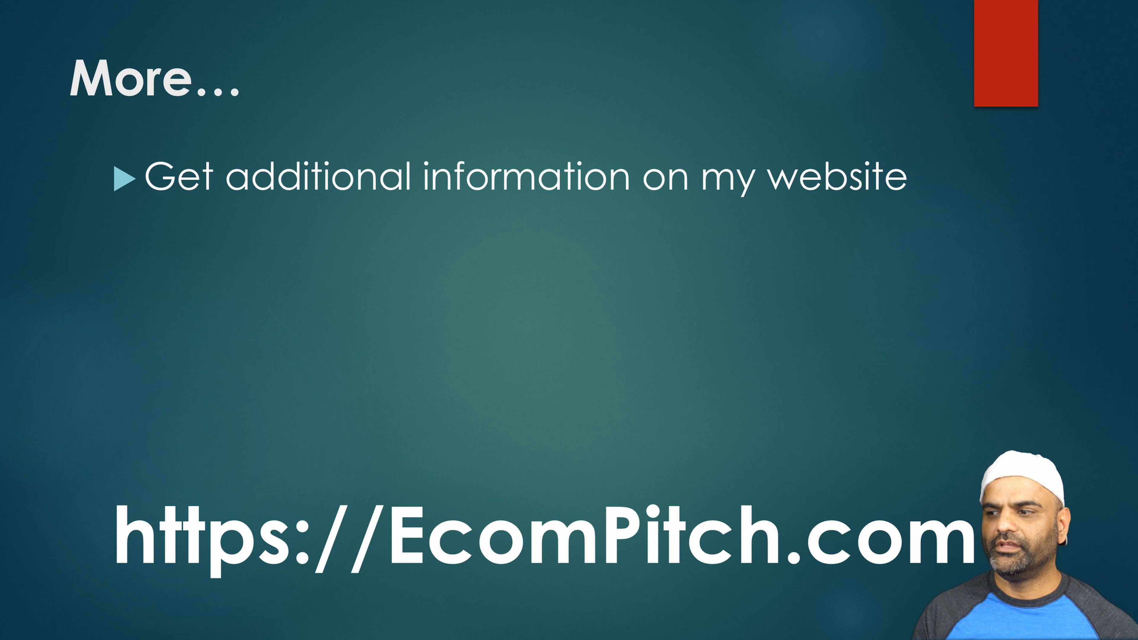
{"action": "key", "text": "Right"}
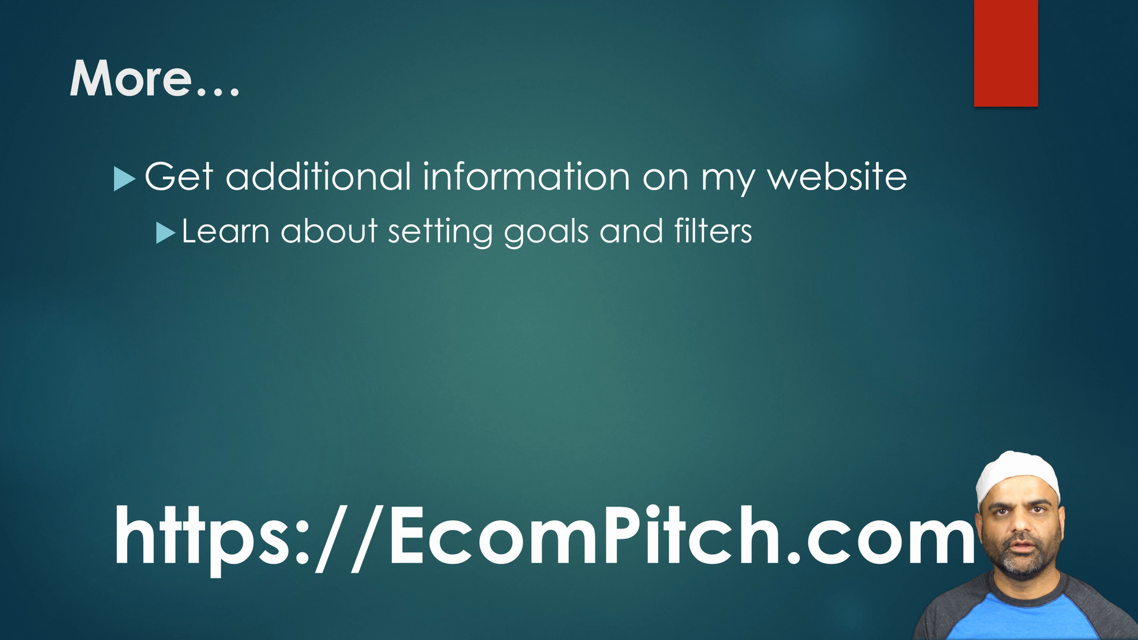
{"action": "key", "text": "Right"}
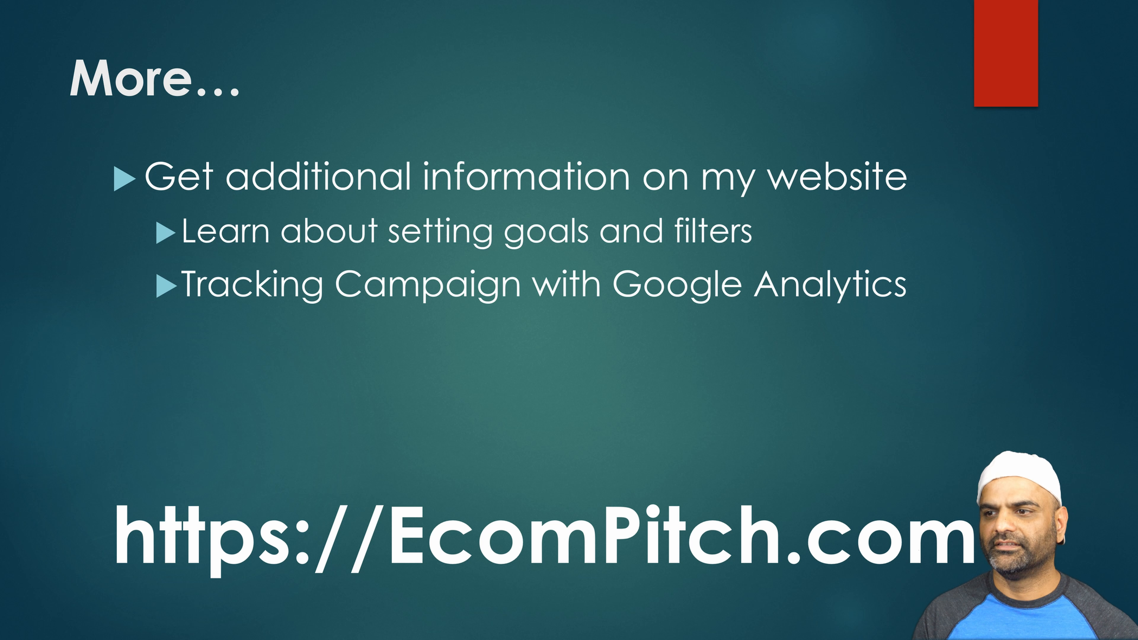
{"action": "key", "text": "Right"}
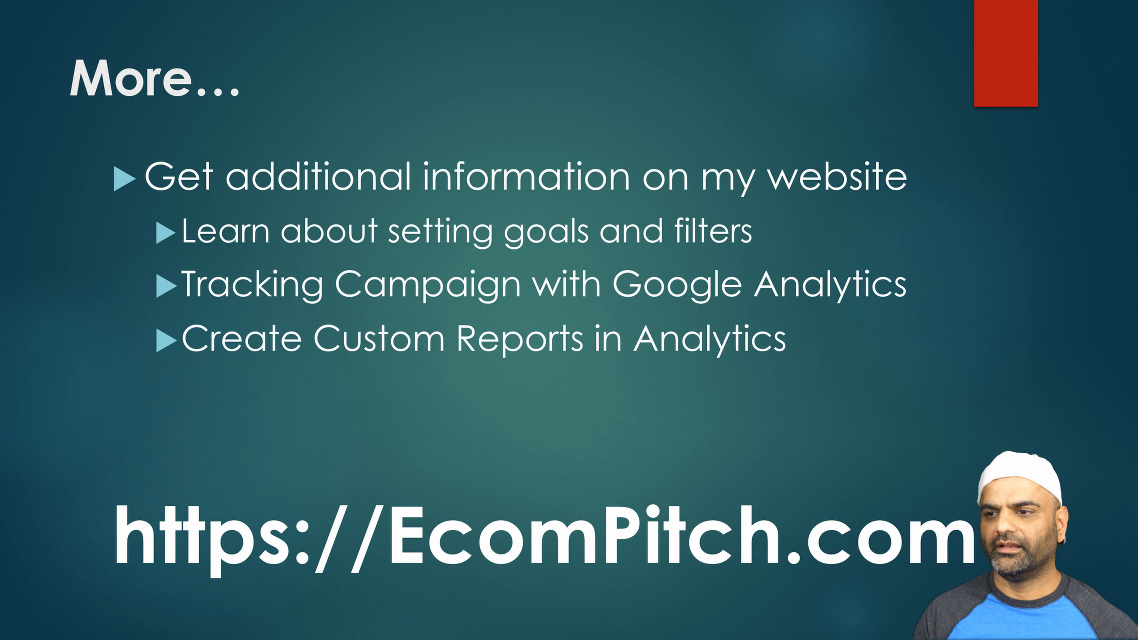